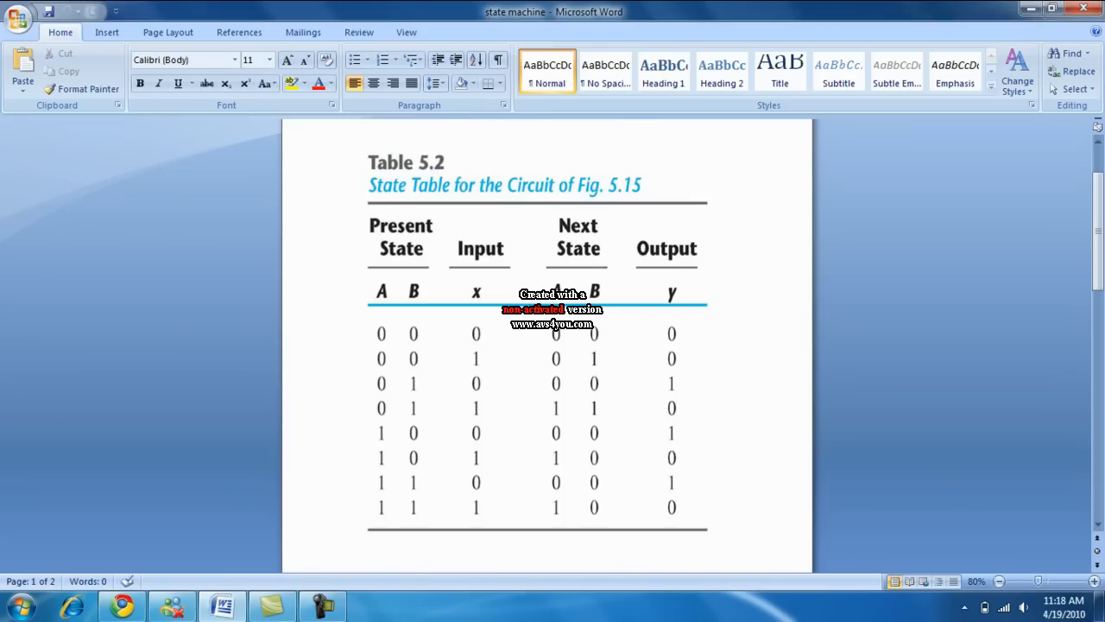
# - Move to page 2 of the Word document to view the state diagram
pyautogui.press('pagedown')
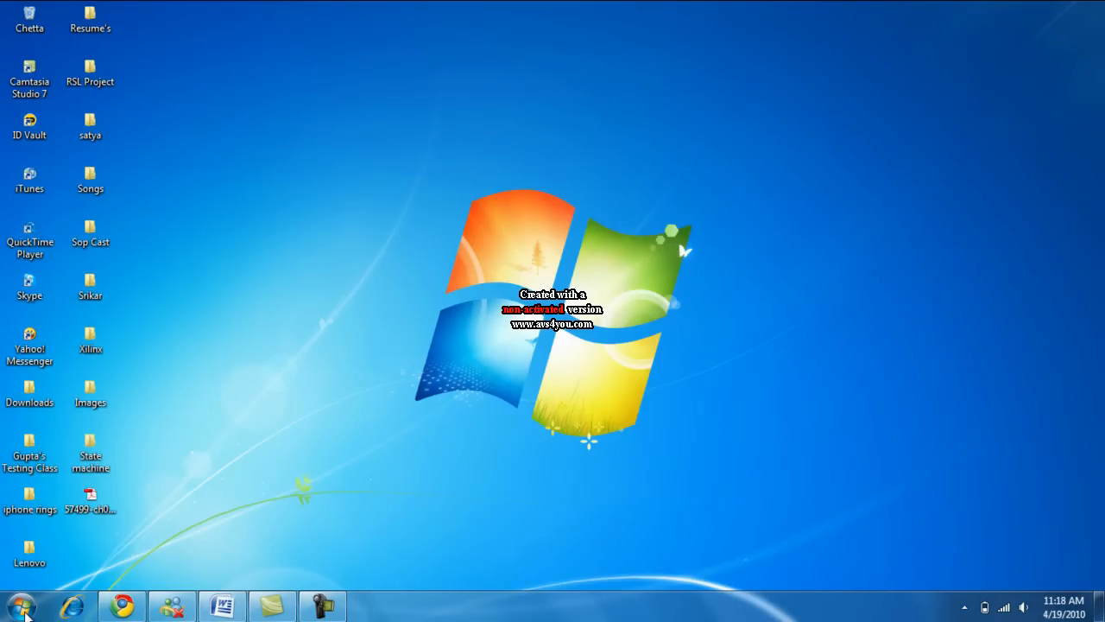
# - Launch Quartus II 9.1 Web Edition from the Start menu
pyautogui.click(21, 606)
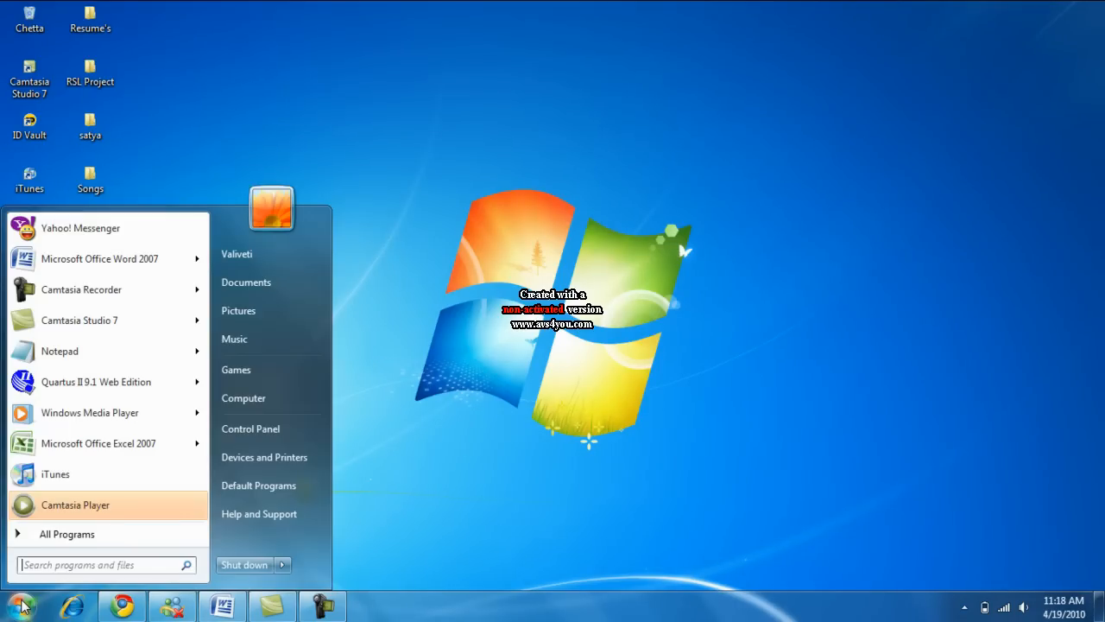
pyautogui.click(84, 387)
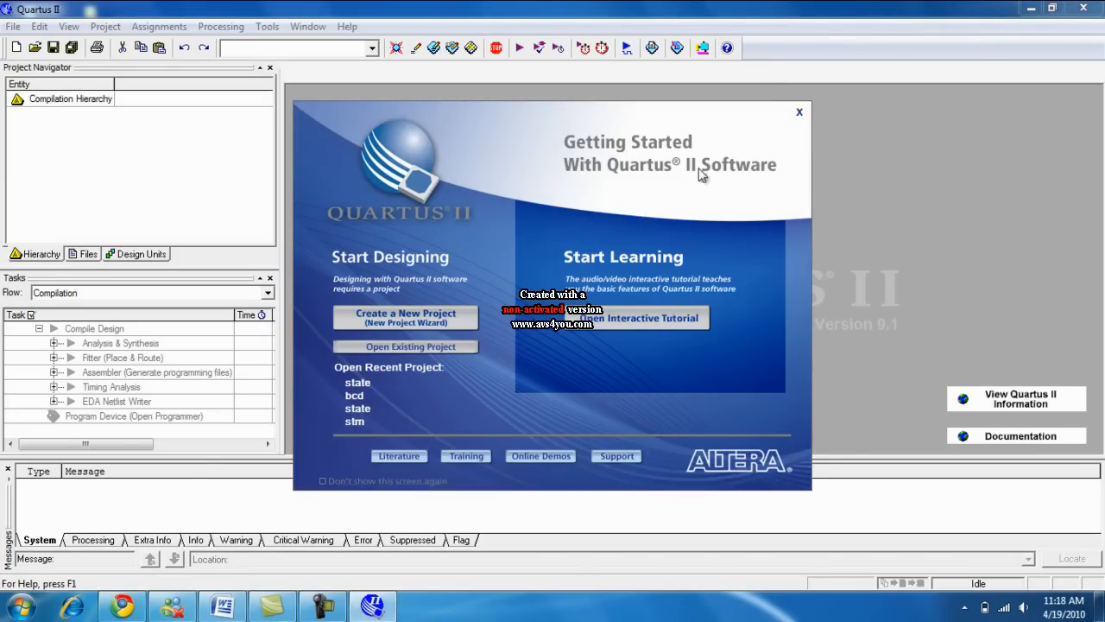
# - Create a new project named state in a new statemachine folder, letting Quartus create the folder
pyautogui.click(436, 320)
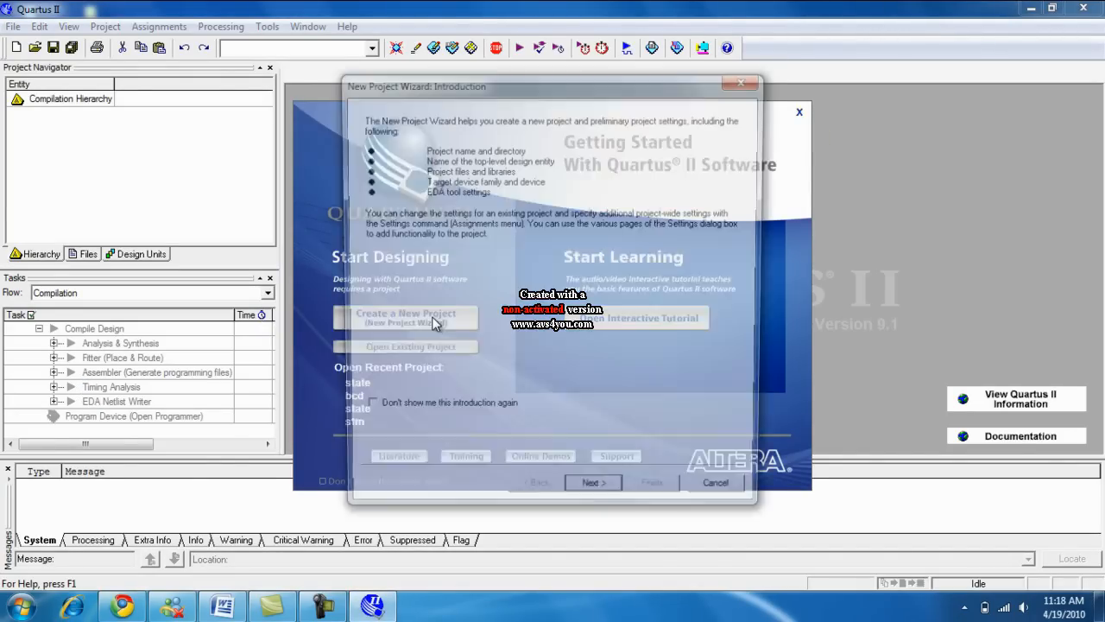
pyautogui.click(596, 497)
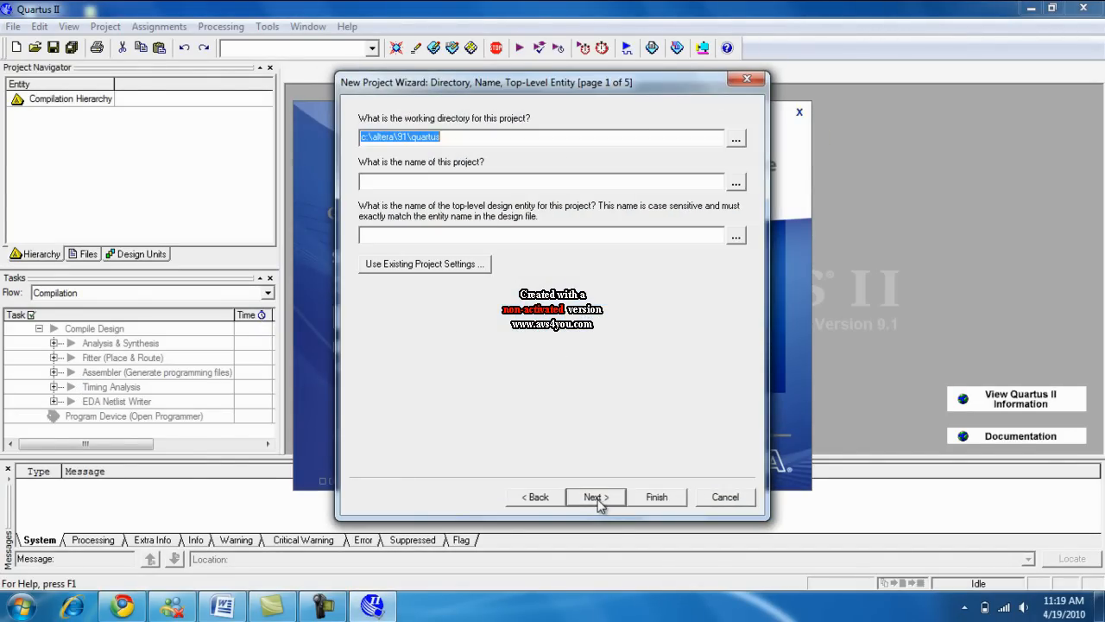
pyautogui.click(448, 138)
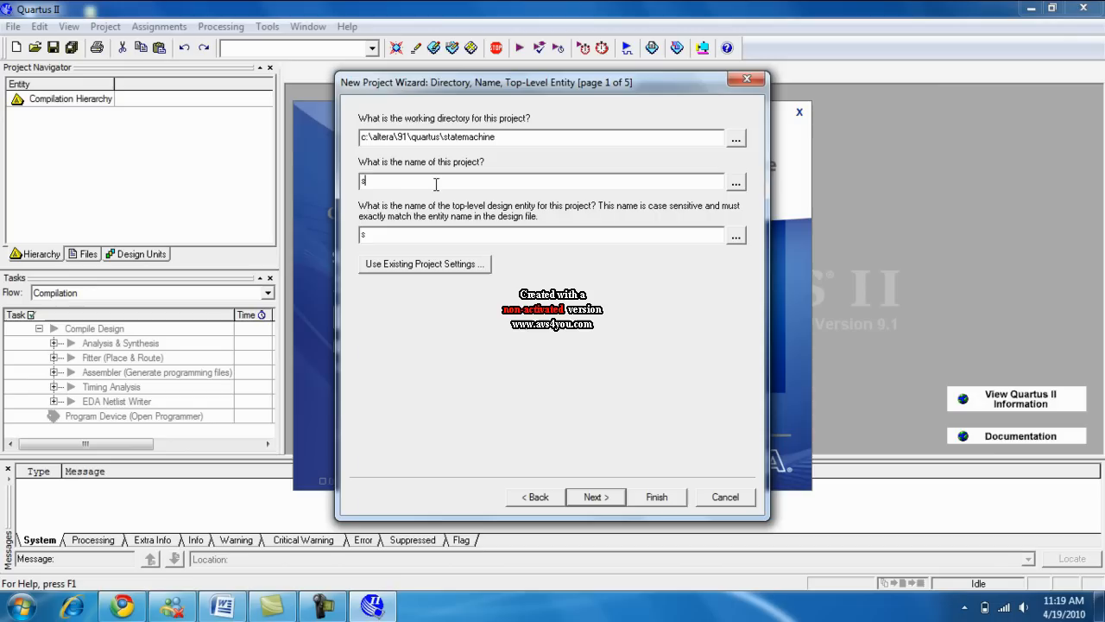
pyautogui.write('state')
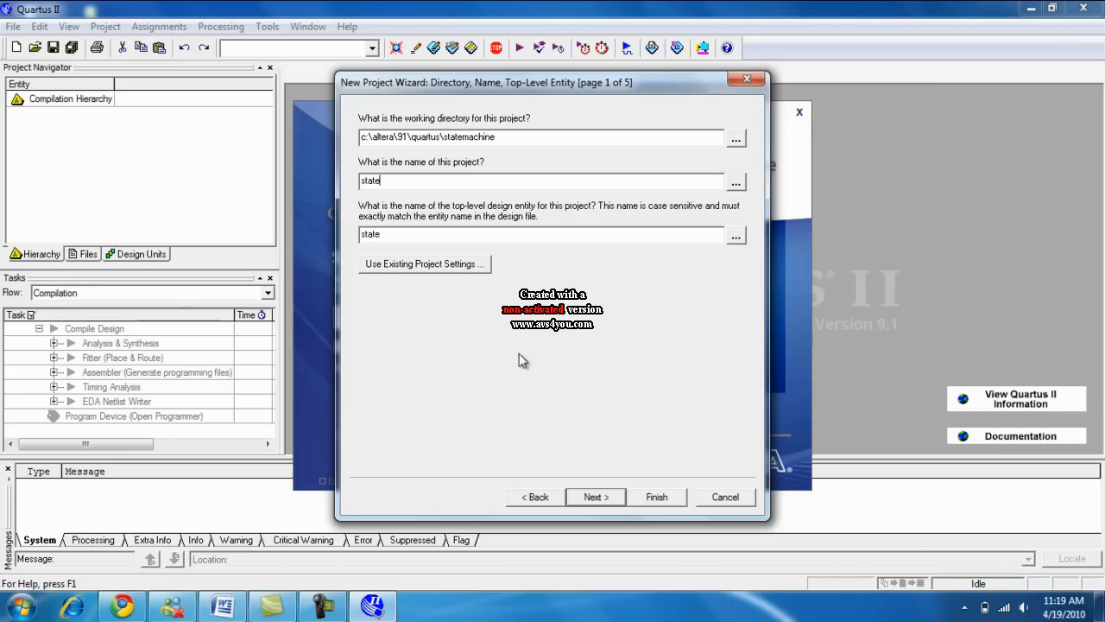
pyautogui.click(595, 498)
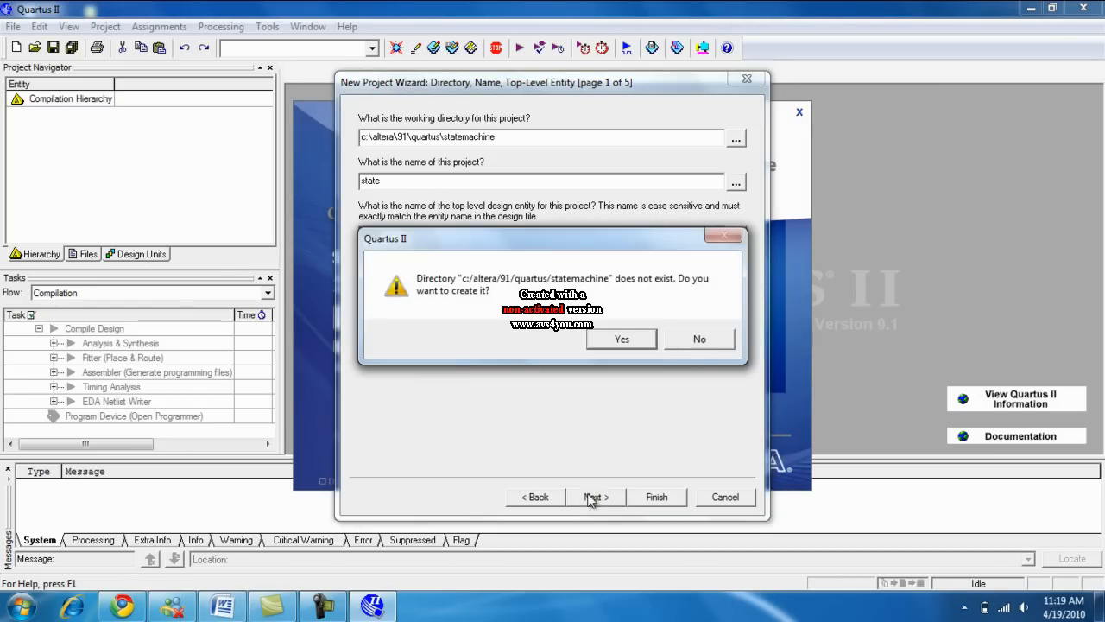
pyautogui.click(622, 339)
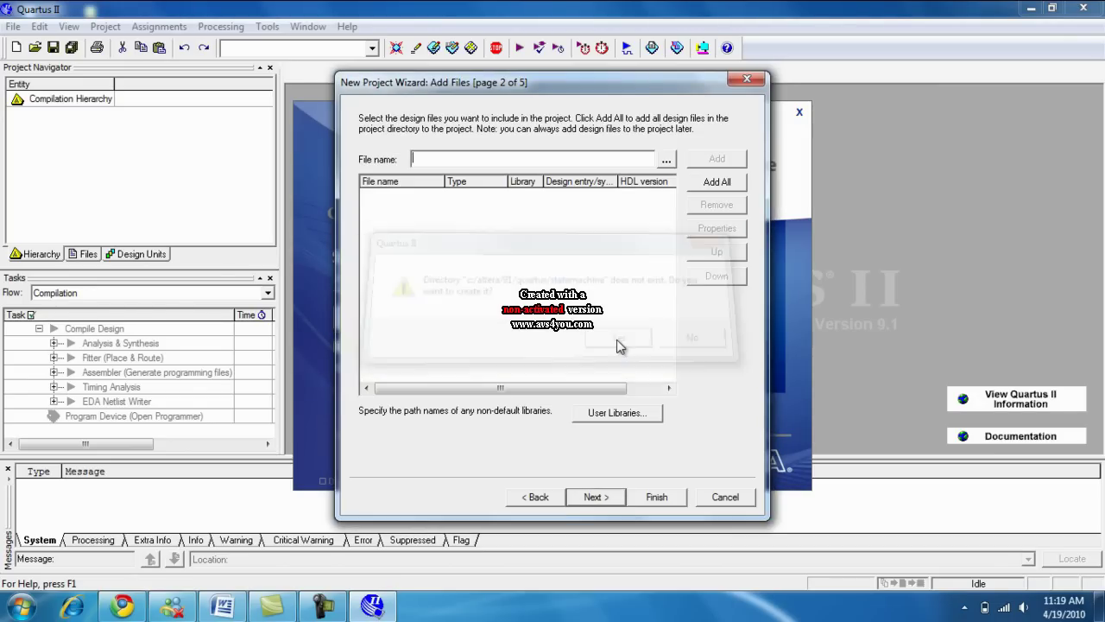
# - Target MAX7000S device EPM7128SLC84-7, skip EDA tool settings, and finish the project wizard
pyautogui.click(595, 497)
pyautogui.click(569, 154)
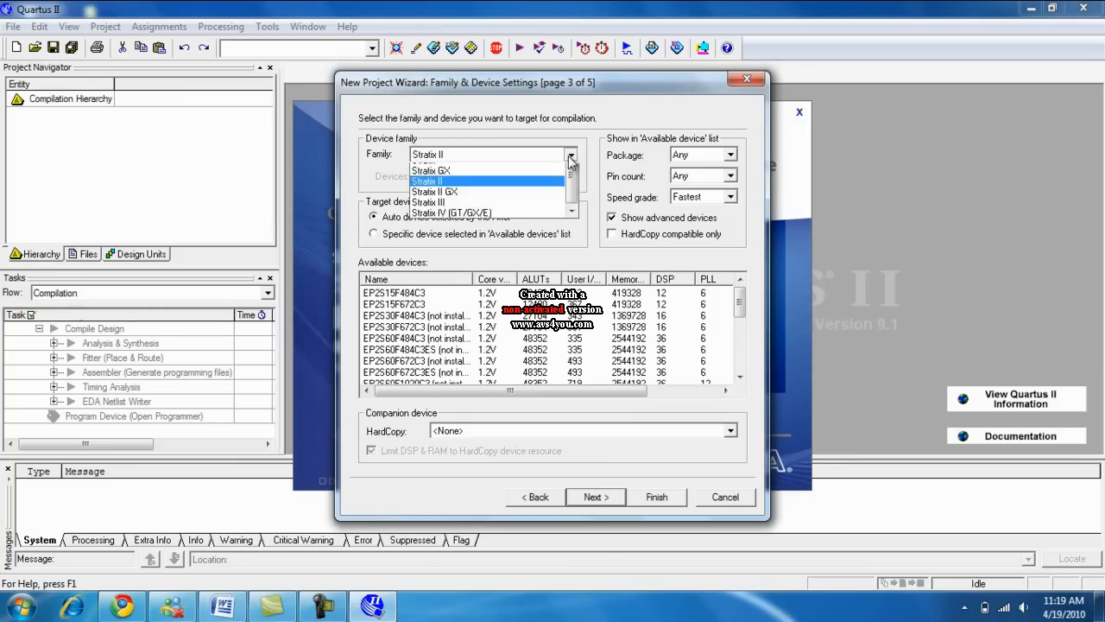
pyautogui.click(528, 223)
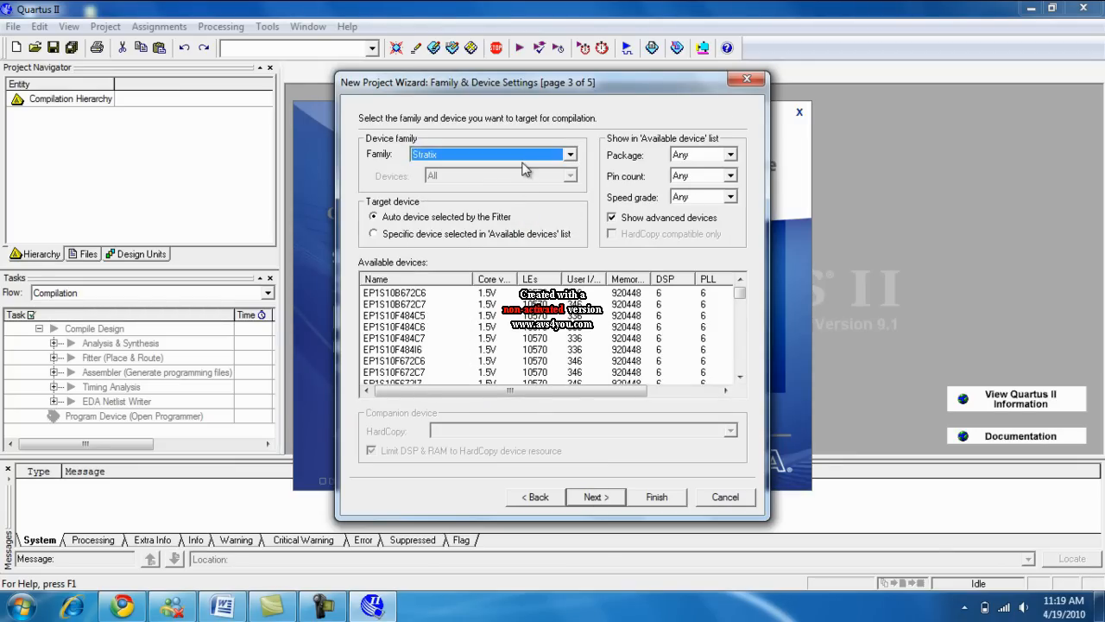
pyautogui.click(522, 155)
pyautogui.click(488, 213)
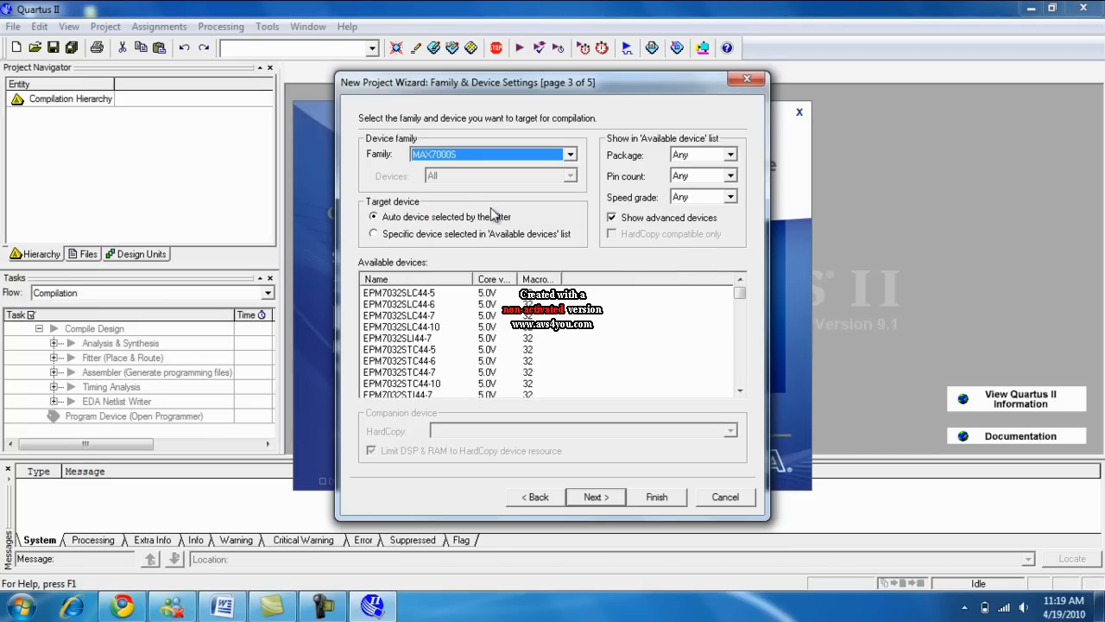
pyautogui.moveTo(740, 294); pyautogui.dragTo(742, 331)
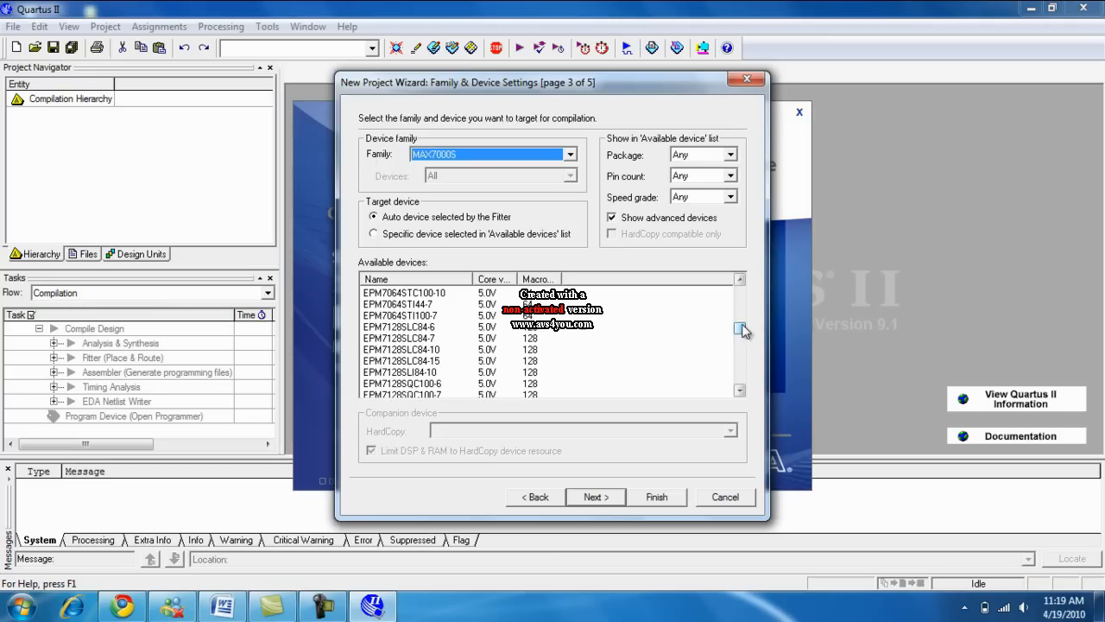
pyautogui.click(401, 338)
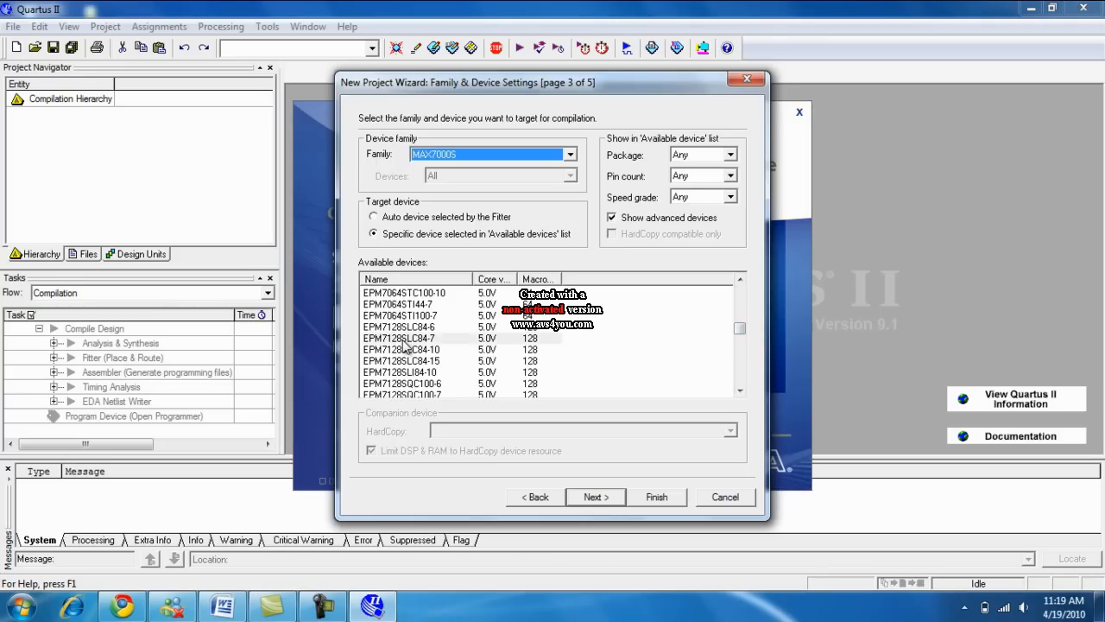
pyautogui.click(609, 498)
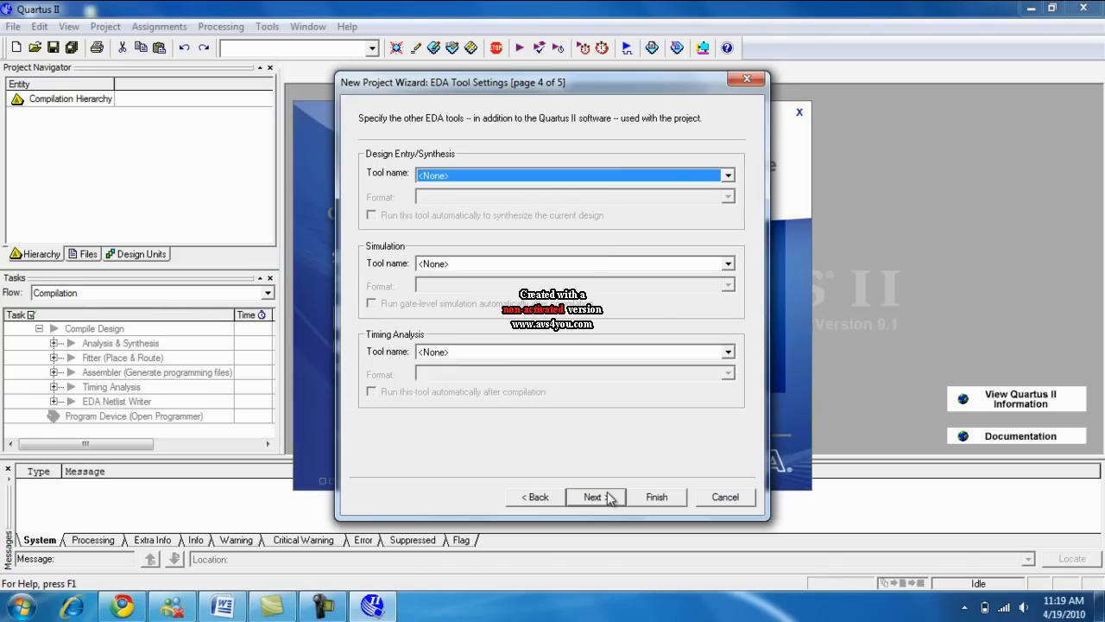
pyautogui.click(596, 497)
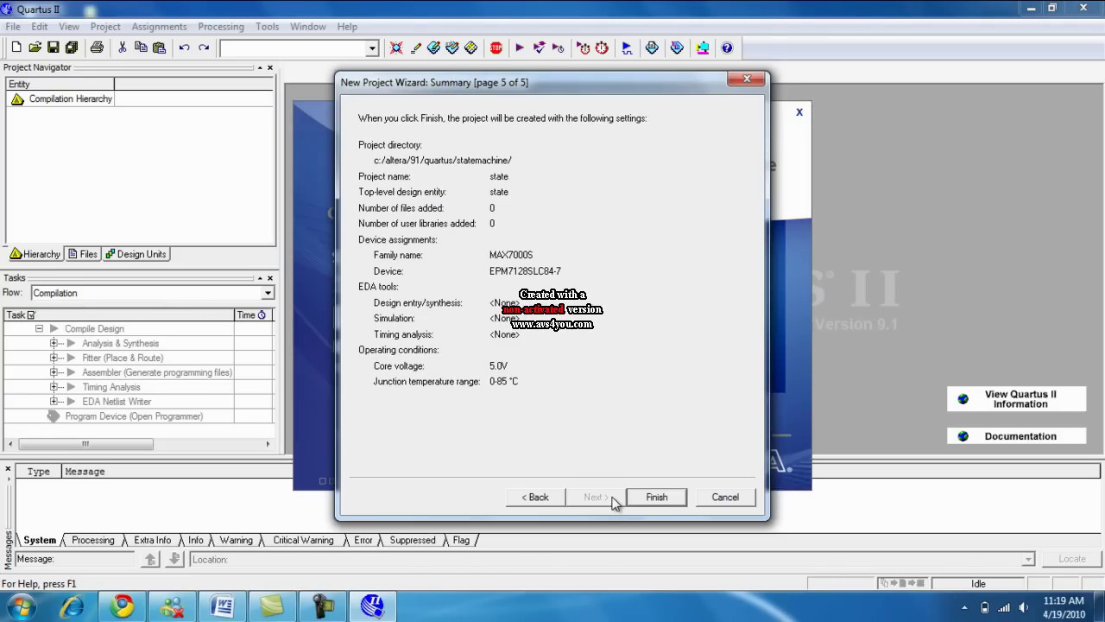
pyautogui.click(656, 497)
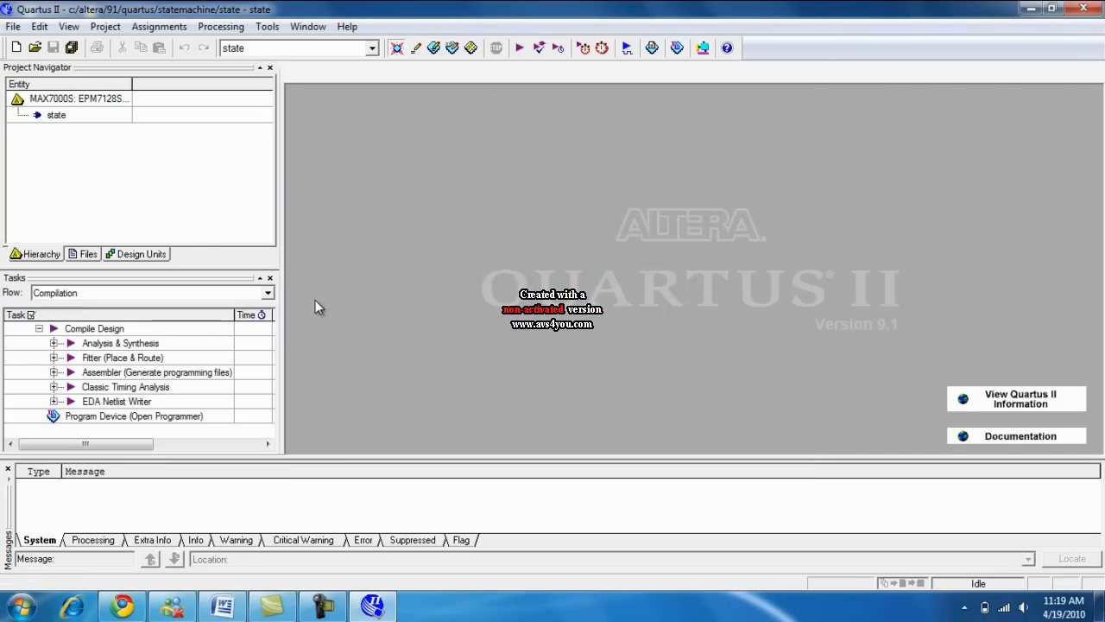
# - Create a new State Machine File, opening the empty SM1.smf diagram
pyautogui.click(13, 26)
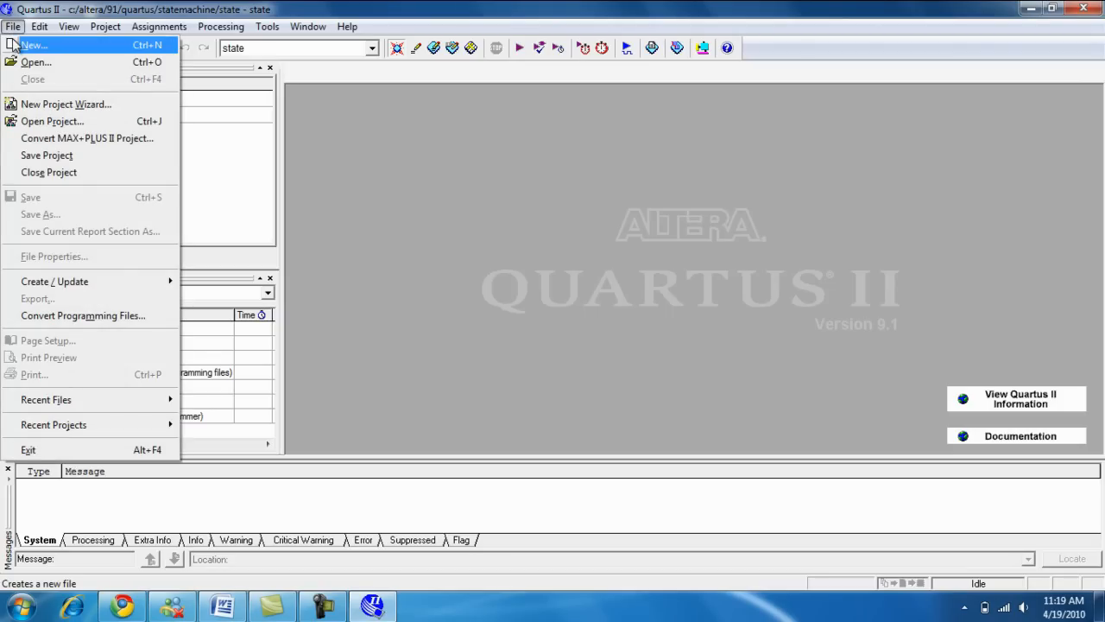
pyautogui.click(30, 45)
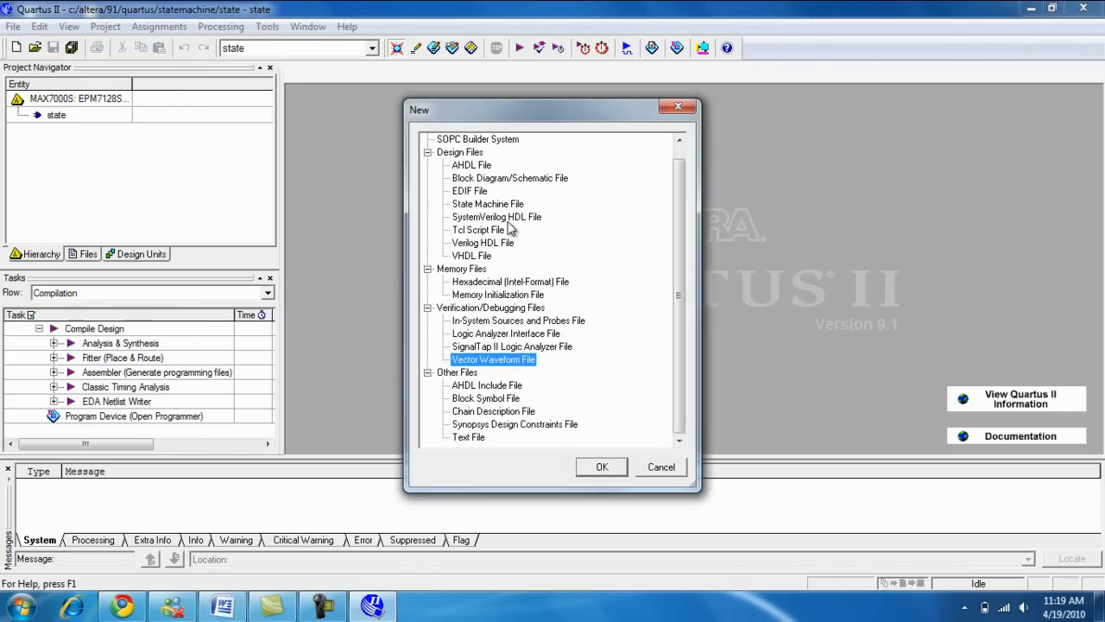
pyautogui.click(487, 204)
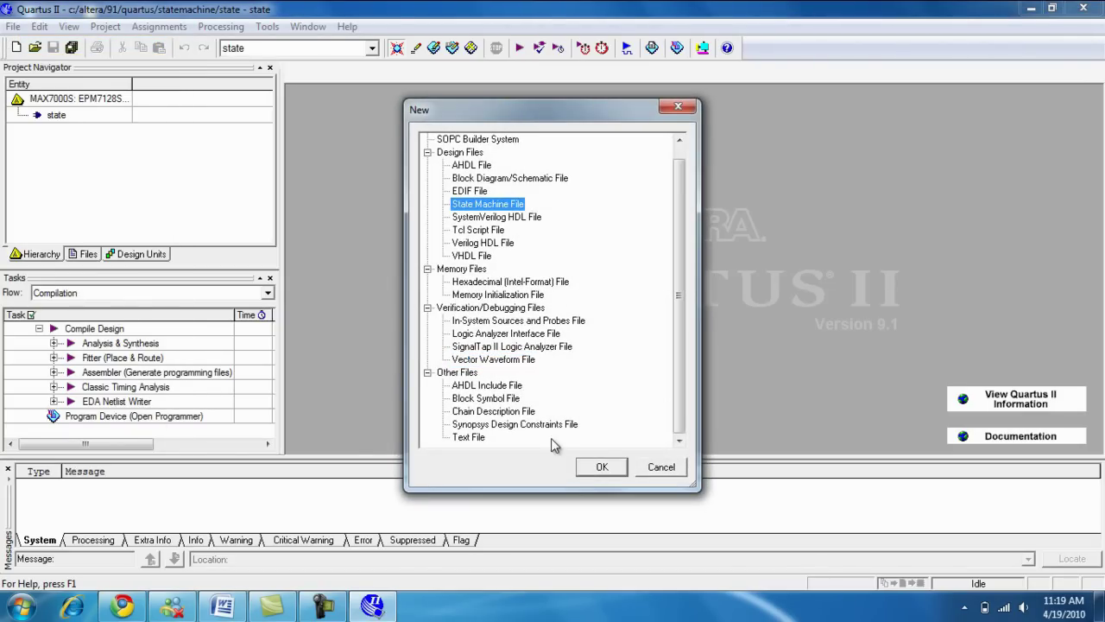
pyautogui.click(602, 466)
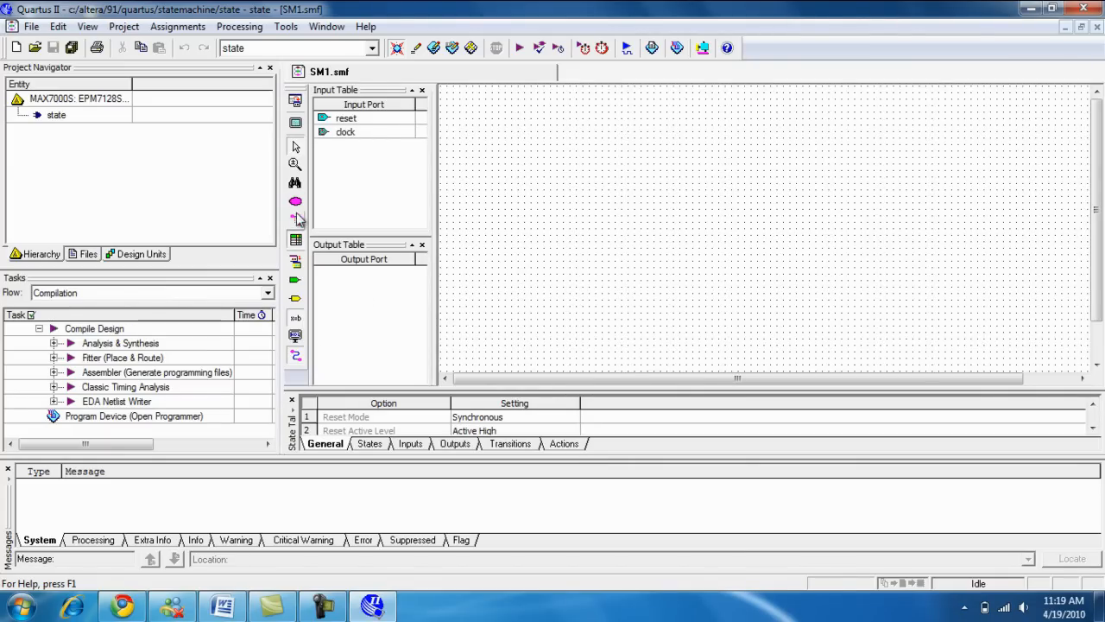
# - Place state1 through state4 in a square layout on the diagram with the State Tool
pyautogui.click(296, 203)
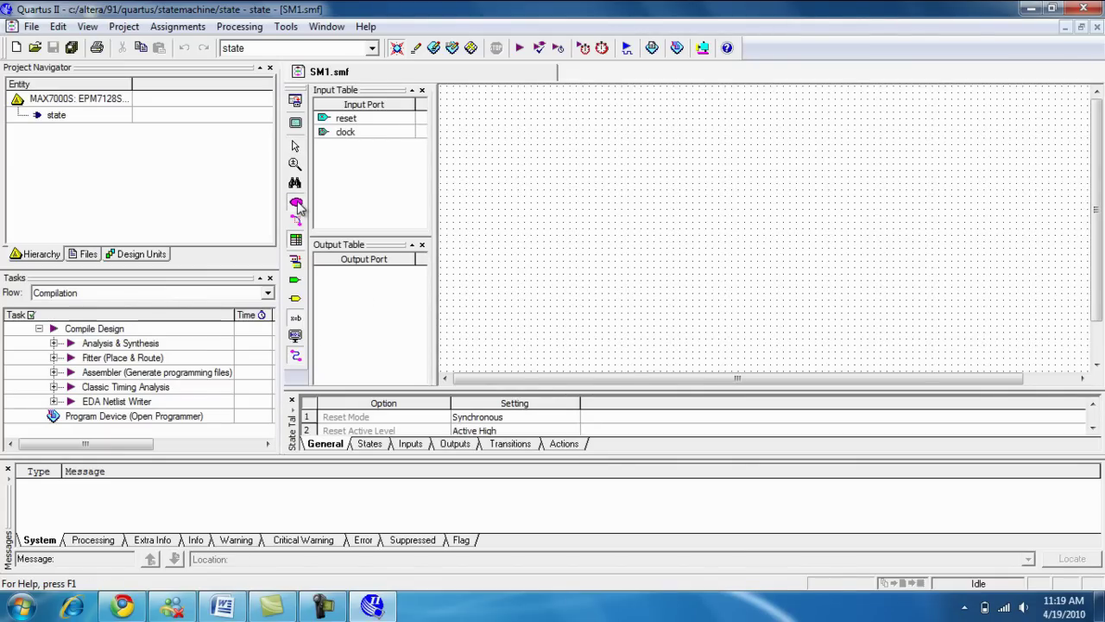
pyautogui.click(552, 172)
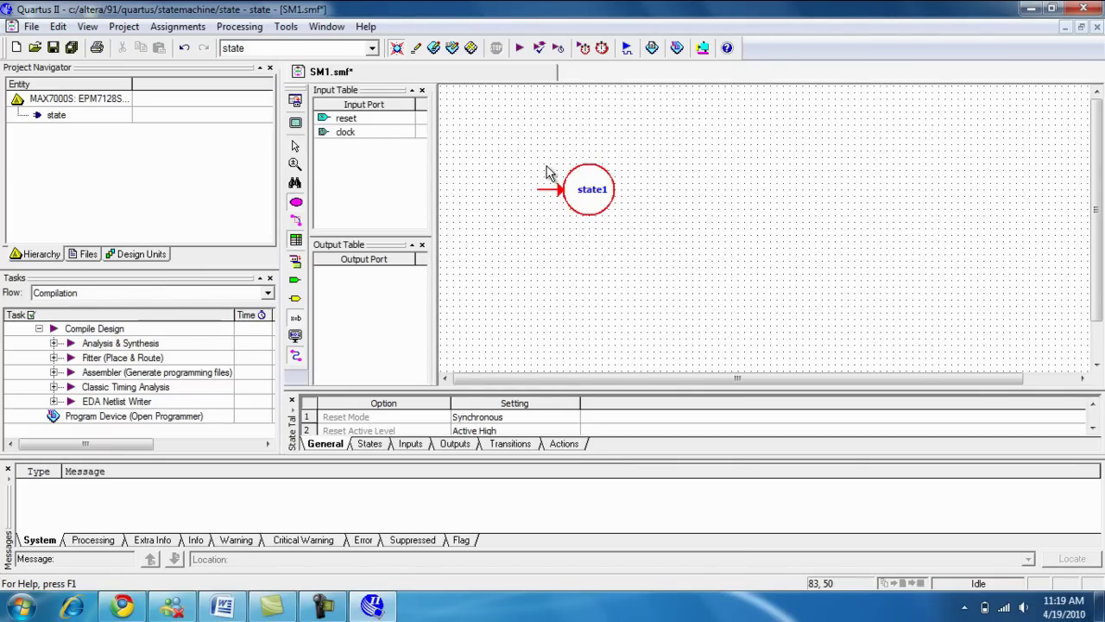
pyautogui.click(550, 299)
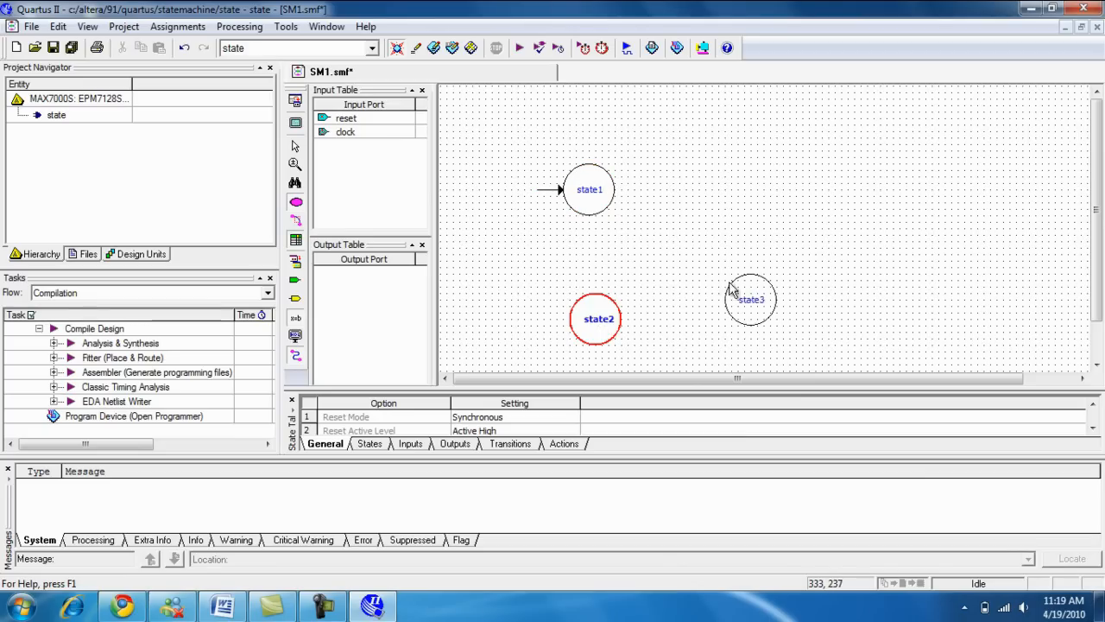
pyautogui.click(786, 298)
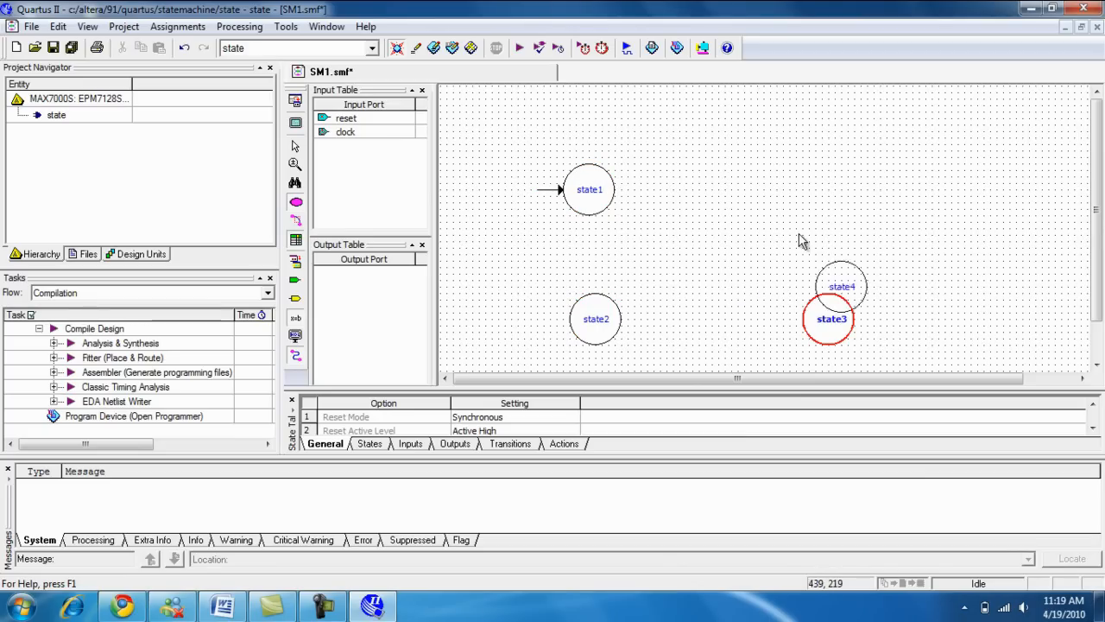
pyautogui.click(779, 159)
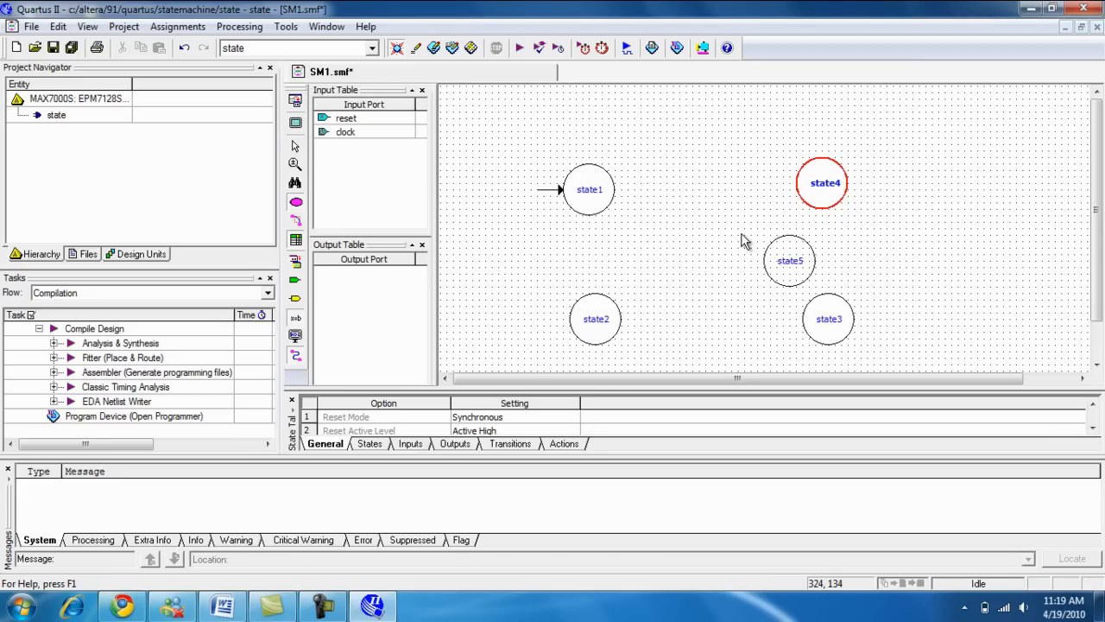
pyautogui.press('Escape')
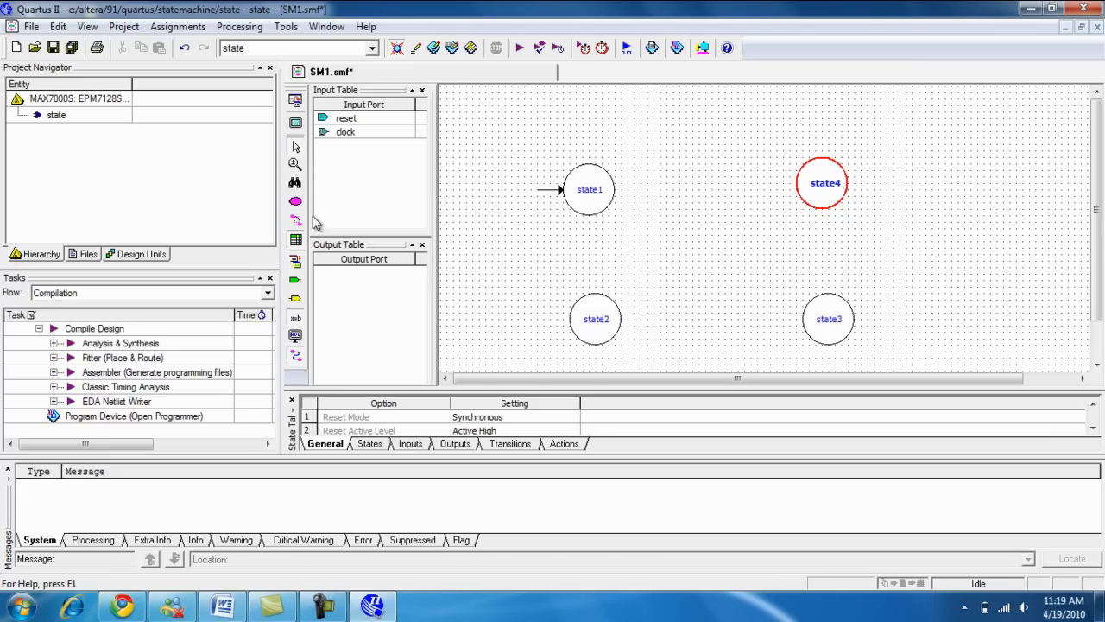
# - Draw transitions from state1 to state2, state2 to state3, and state2 back to state1
pyautogui.click(296, 218)
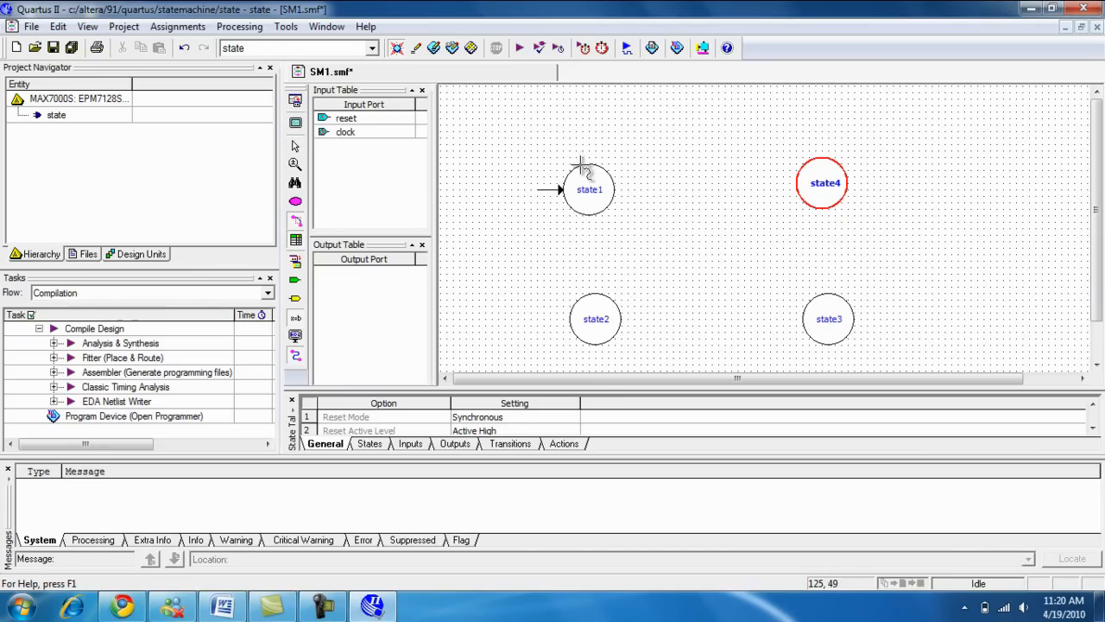
pyautogui.moveTo(584, 169)
pyautogui.mouseDown()
pyautogui.moveTo(609, 135)
pyautogui.moveTo(601, 301)
pyautogui.mouseUp()
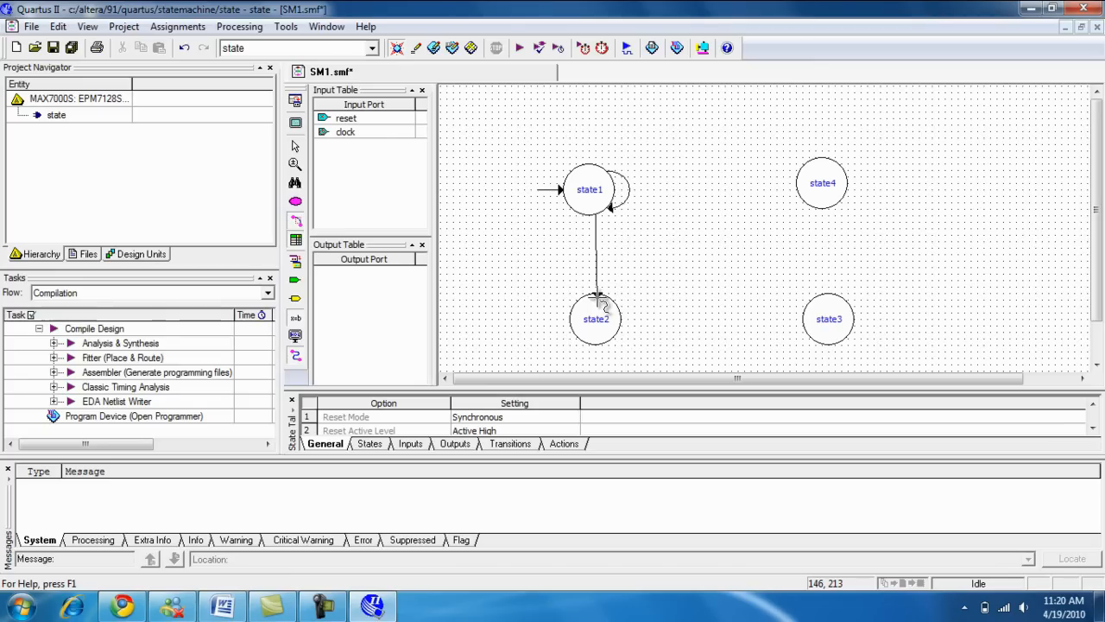
pyautogui.moveTo(618, 319)
pyautogui.mouseDown()
pyautogui.moveTo(756, 329)
pyautogui.moveTo(804, 320)
pyautogui.mouseUp()
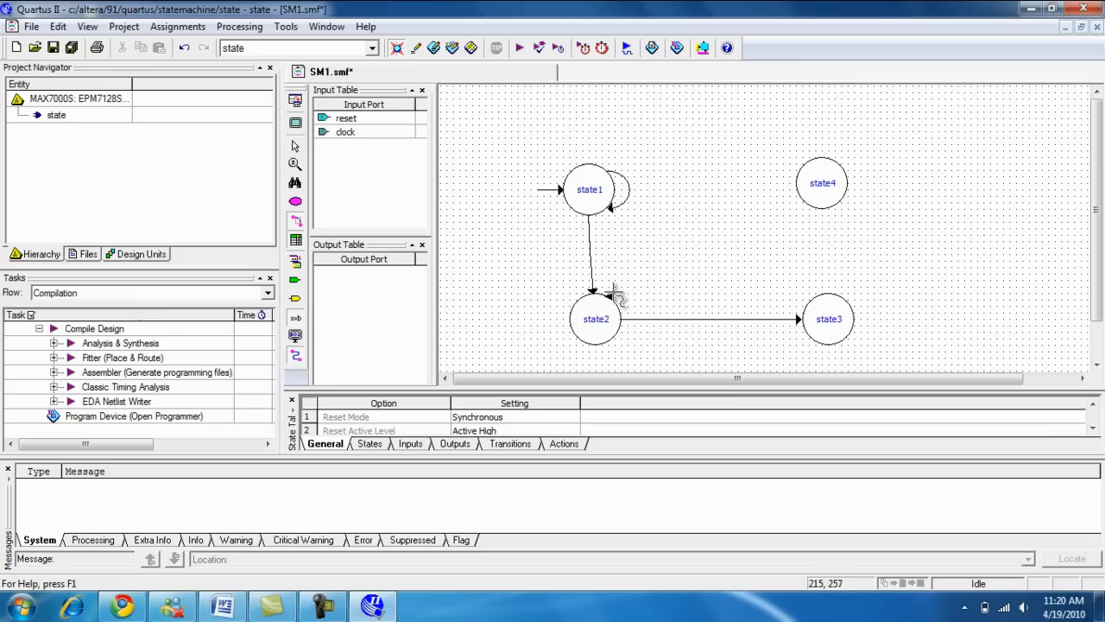
pyautogui.moveTo(610, 297); pyautogui.dragTo(609, 211)
pyautogui.moveTo(611, 300); pyautogui.dragTo(607, 214)
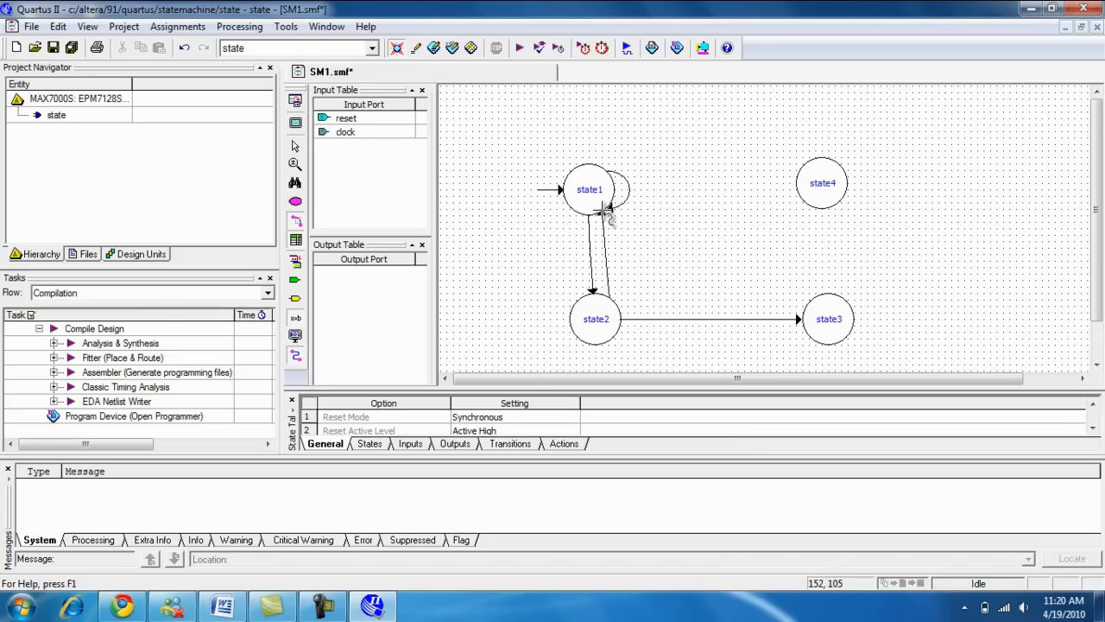
pyautogui.click(610, 214)
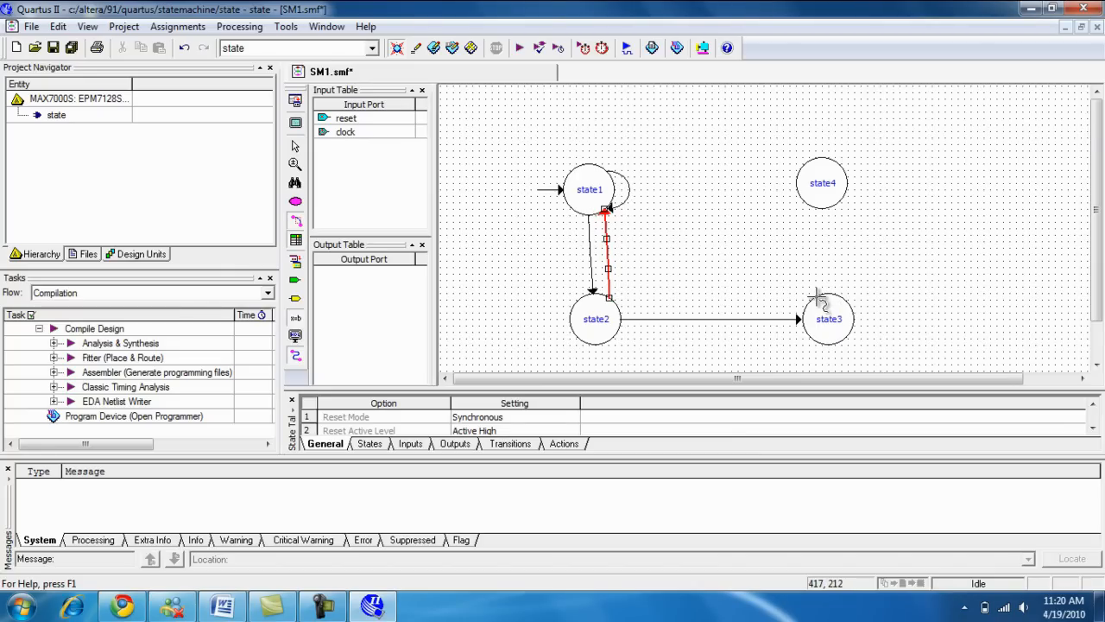
# - Draw transitions from state3 to state1 and state4, and from state4 back to state1
pyautogui.moveTo(819, 301); pyautogui.dragTo(613, 199)
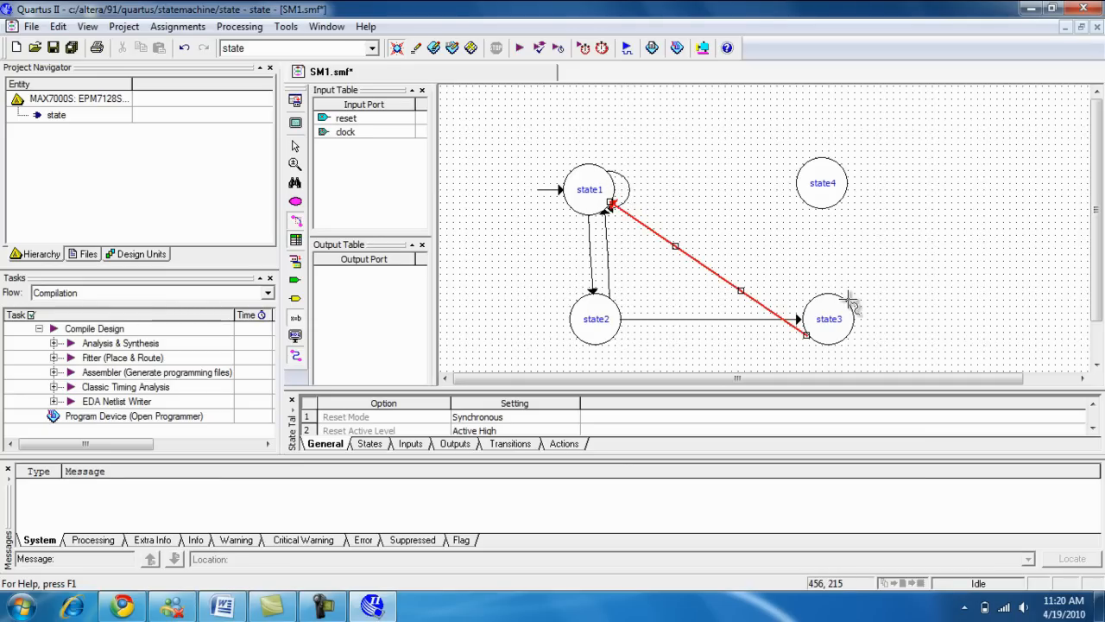
pyautogui.moveTo(850, 304)
pyautogui.mouseDown()
pyautogui.moveTo(870, 335)
pyautogui.moveTo(834, 207)
pyautogui.mouseUp()
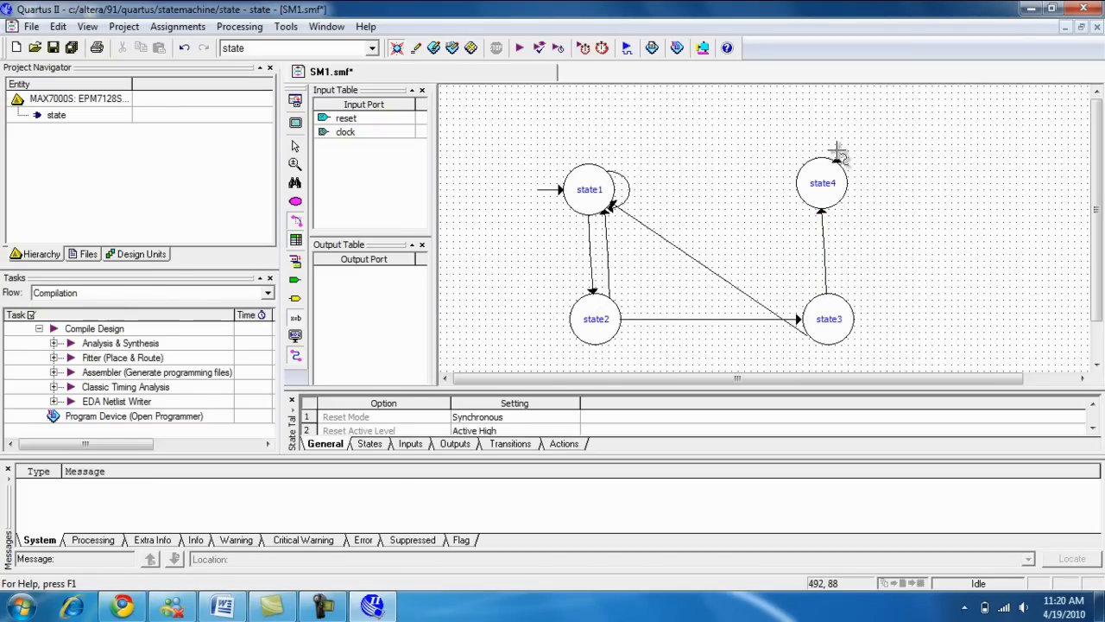
pyautogui.moveTo(844, 168)
pyautogui.mouseDown()
pyautogui.moveTo(860, 188)
pyautogui.moveTo(615, 185)
pyautogui.mouseUp()
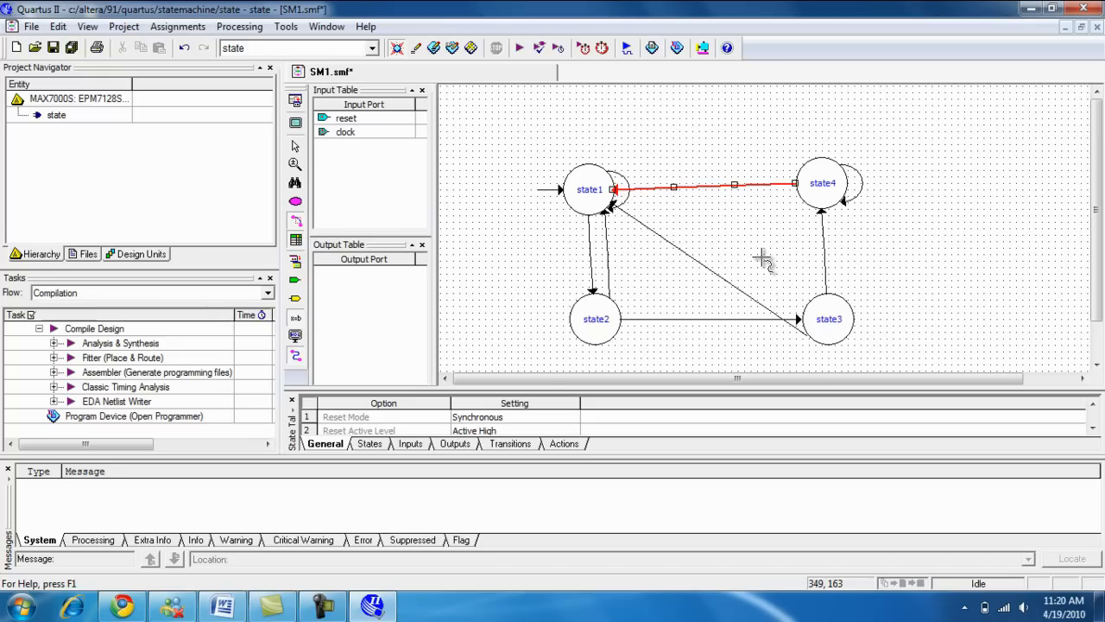
# - Add input ports, delete the extra input2, and add one output port
pyautogui.click(295, 281)
pyautogui.click(295, 281)
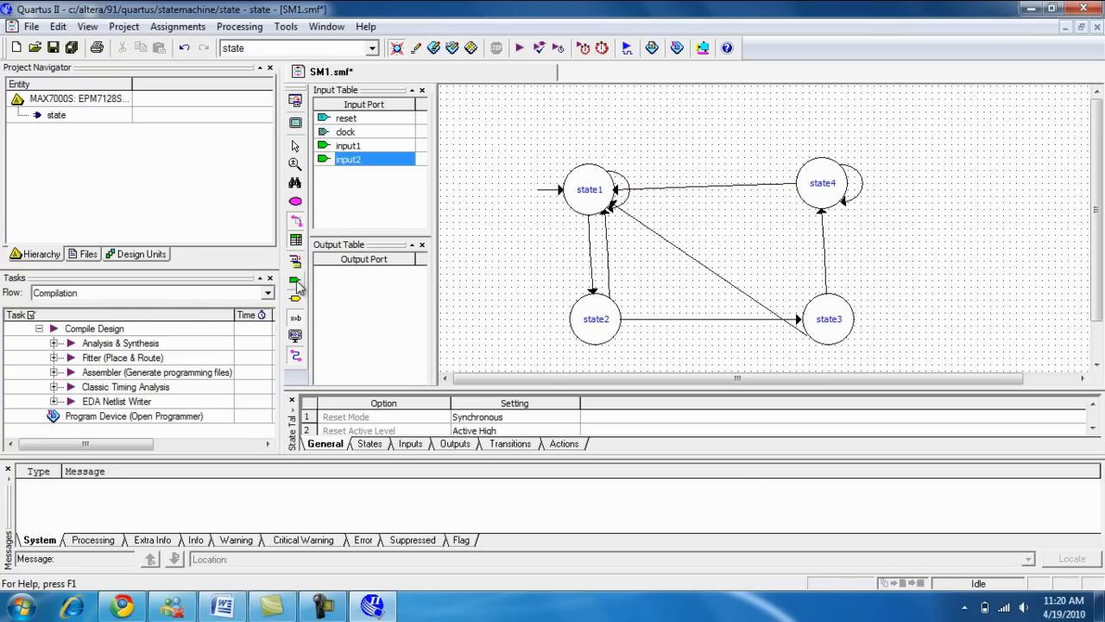
pyautogui.rightClick(354, 164)
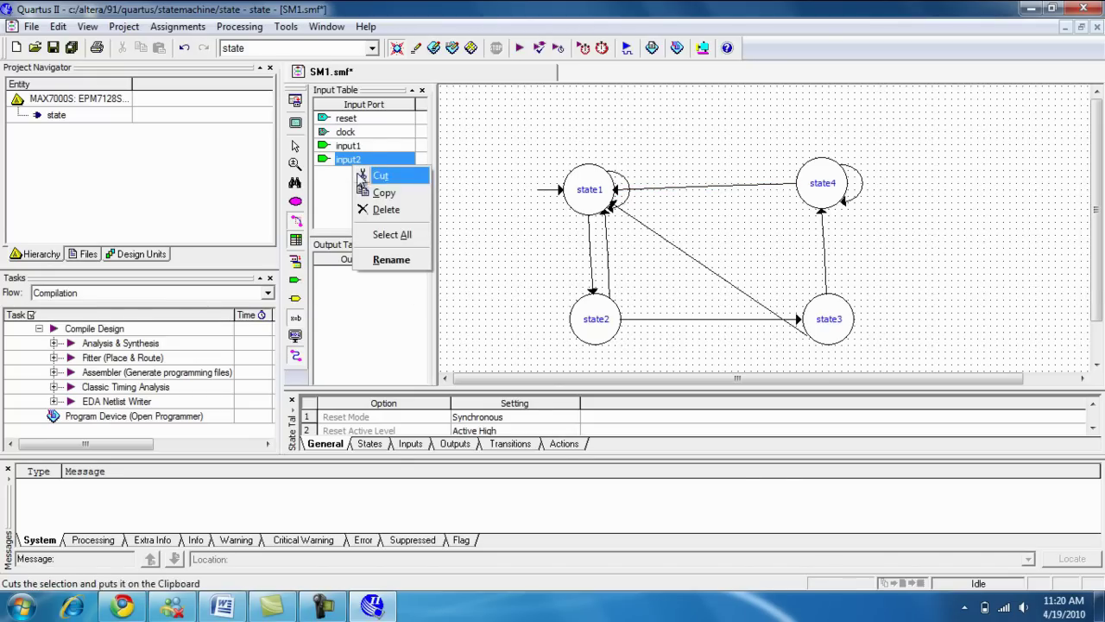
pyautogui.click(380, 212)
pyautogui.click(617, 338)
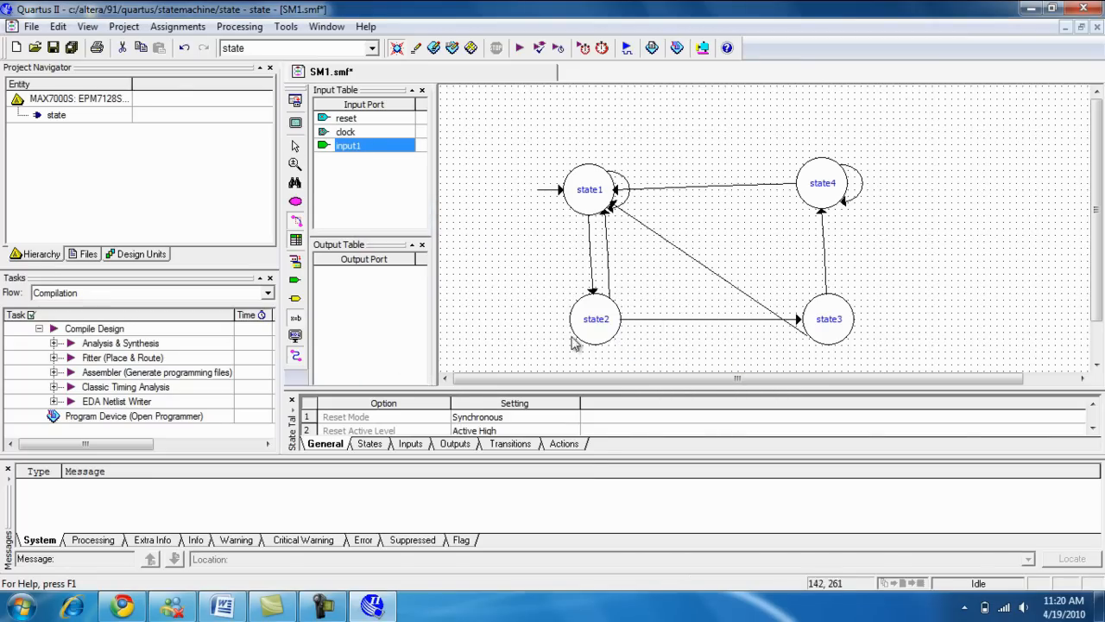
pyautogui.click(296, 299)
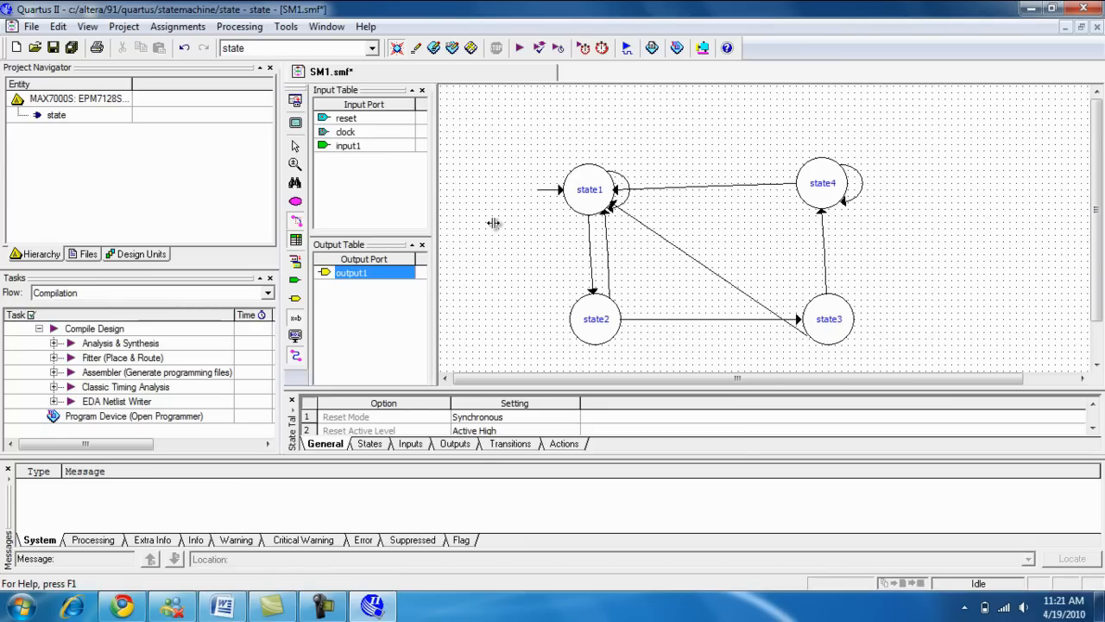
# - Rename input1 to x and output1 to y
pyautogui.doubleClick(348, 146)
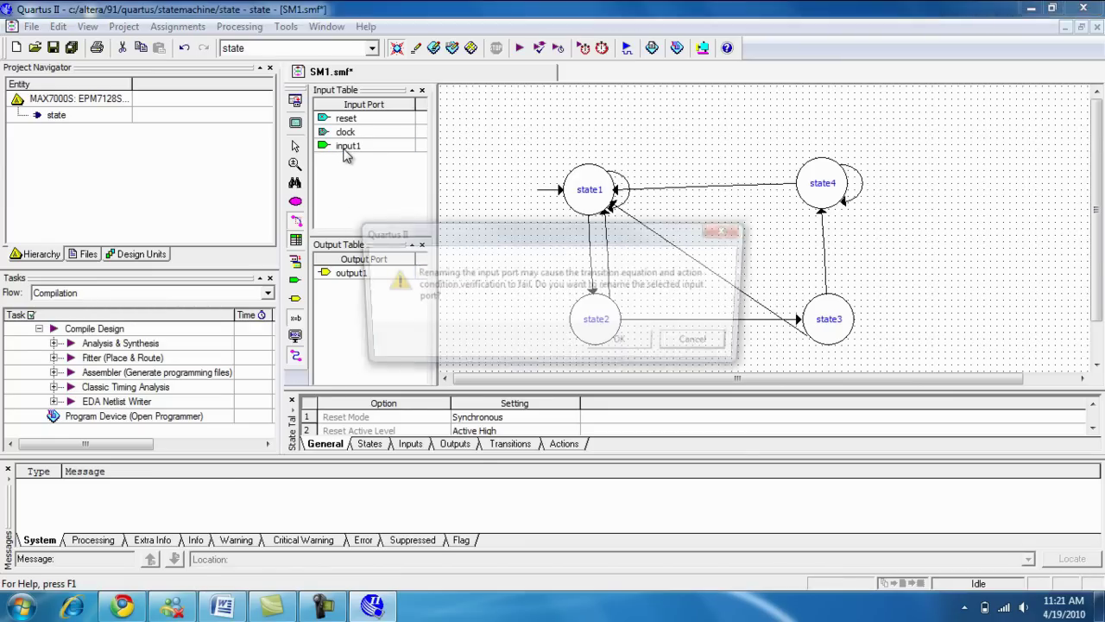
pyautogui.click(624, 344)
pyautogui.write('x')
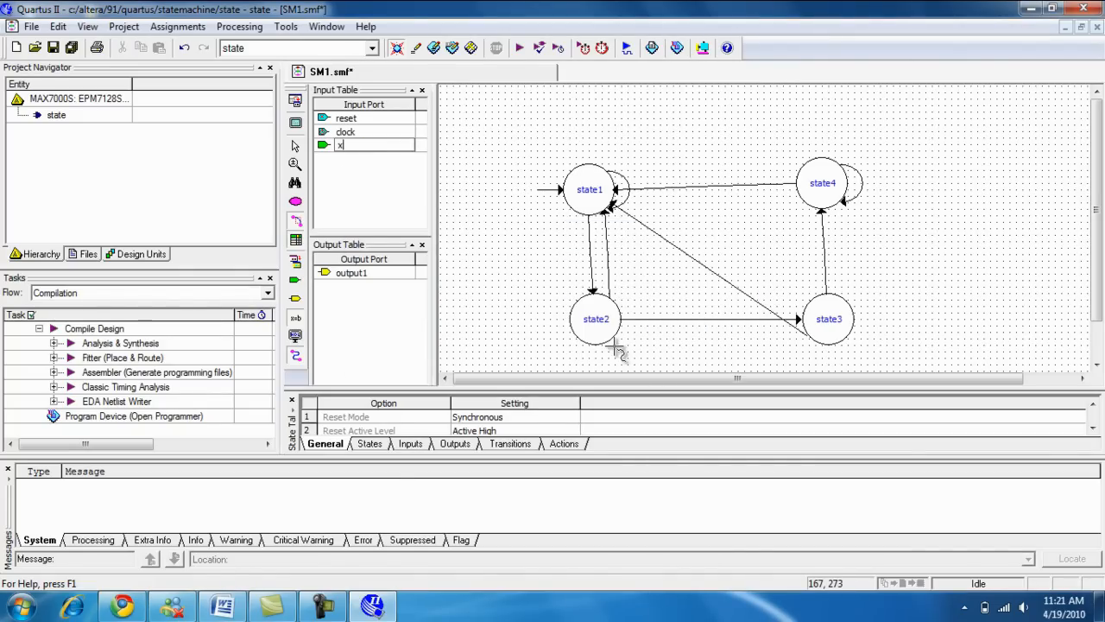
pyautogui.doubleClick(353, 273)
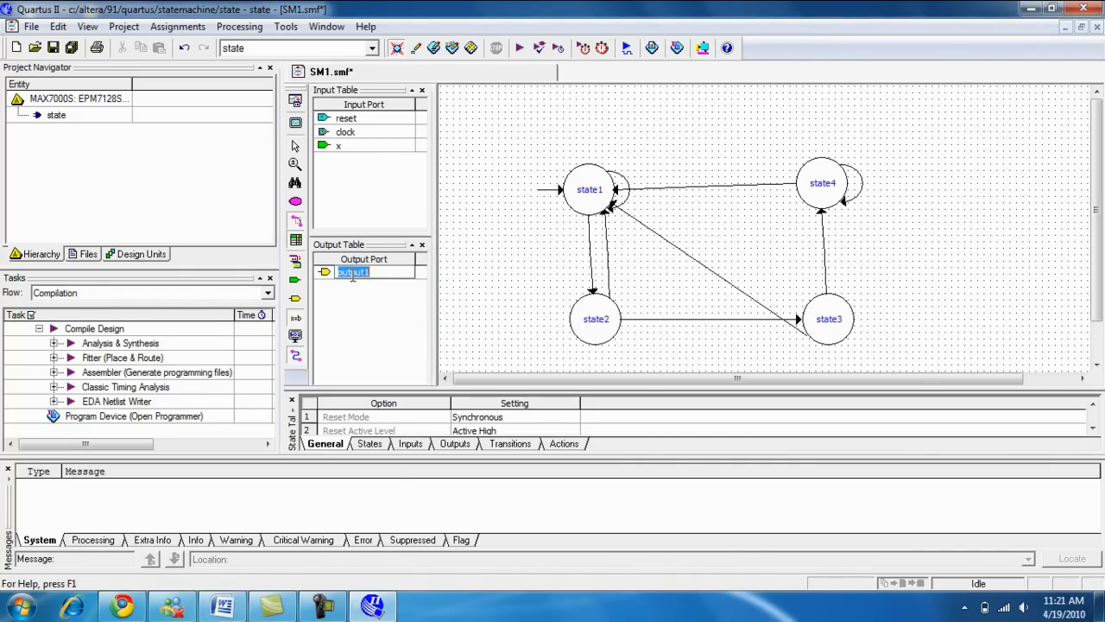
pyautogui.write('y')
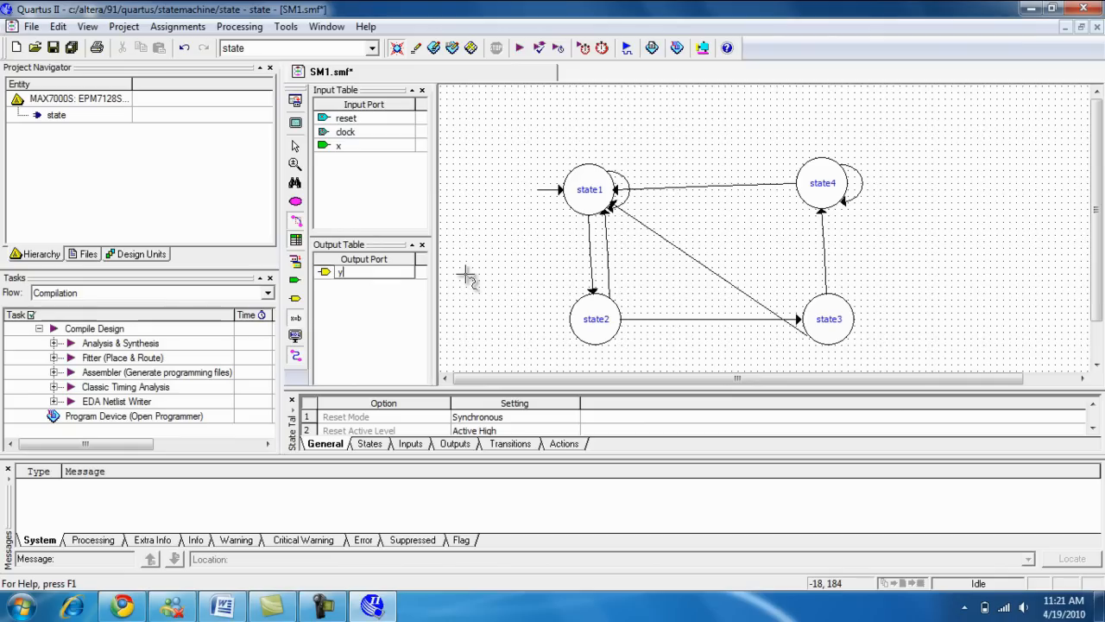
pyautogui.press('Return')
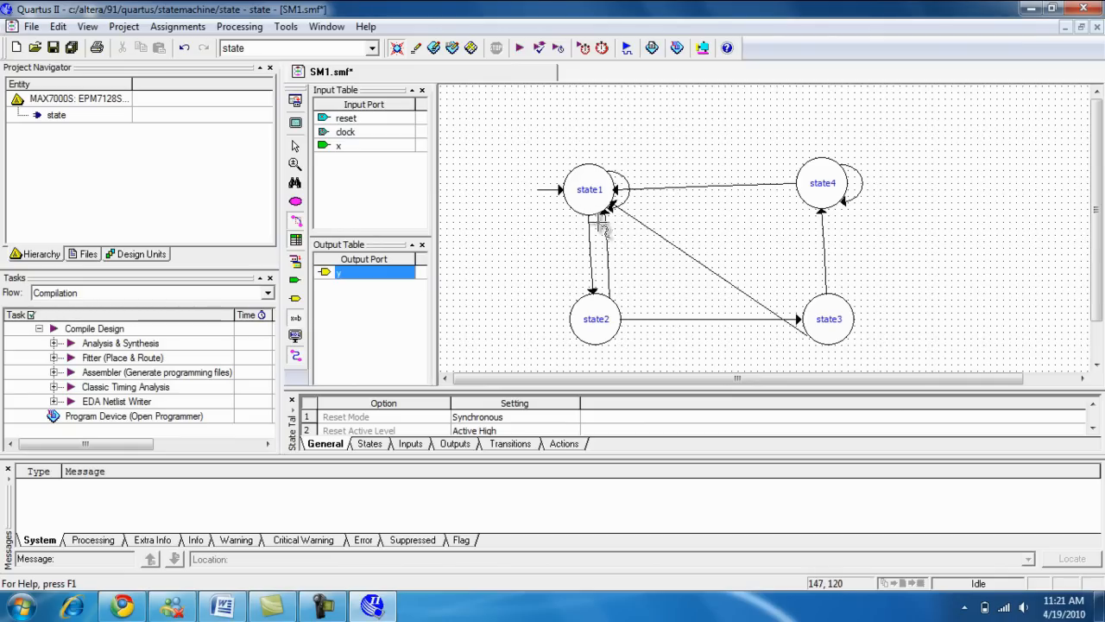
# - Set state1's self-loop equation to ~x and the state1-to-state2 transition to x
pyautogui.doubleClick(632, 183)
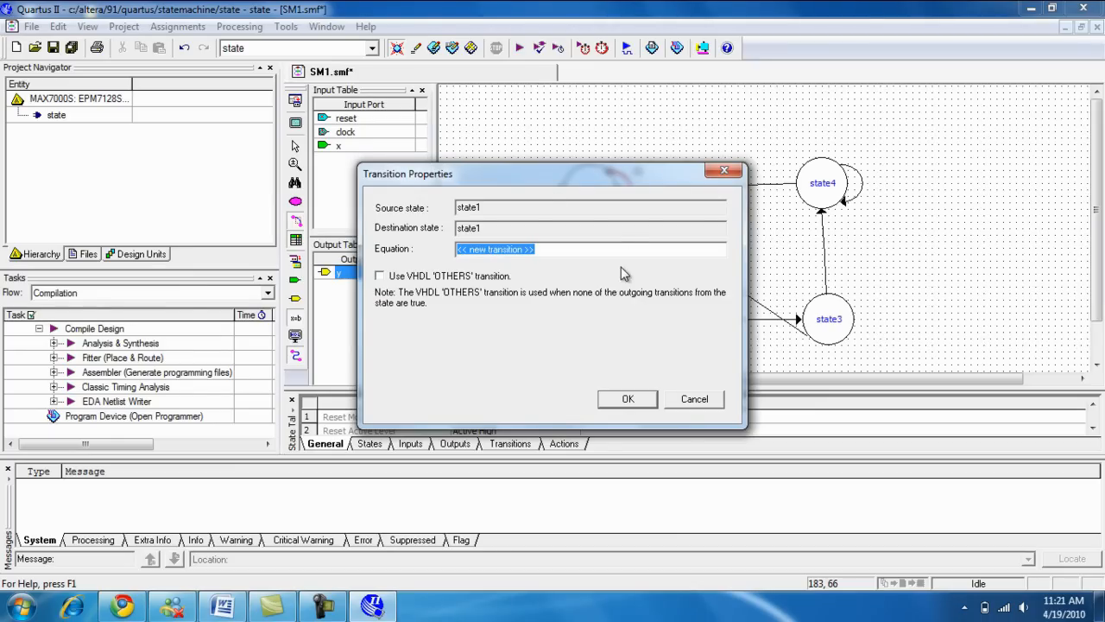
pyautogui.press('Delete')
pyautogui.write('~x')
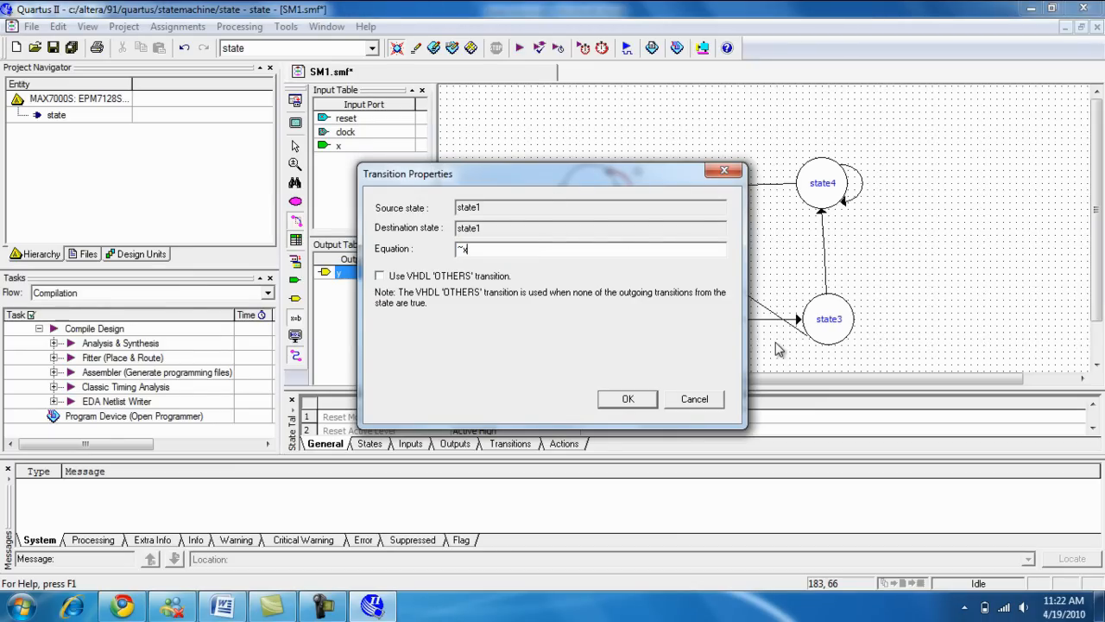
pyautogui.click(626, 399)
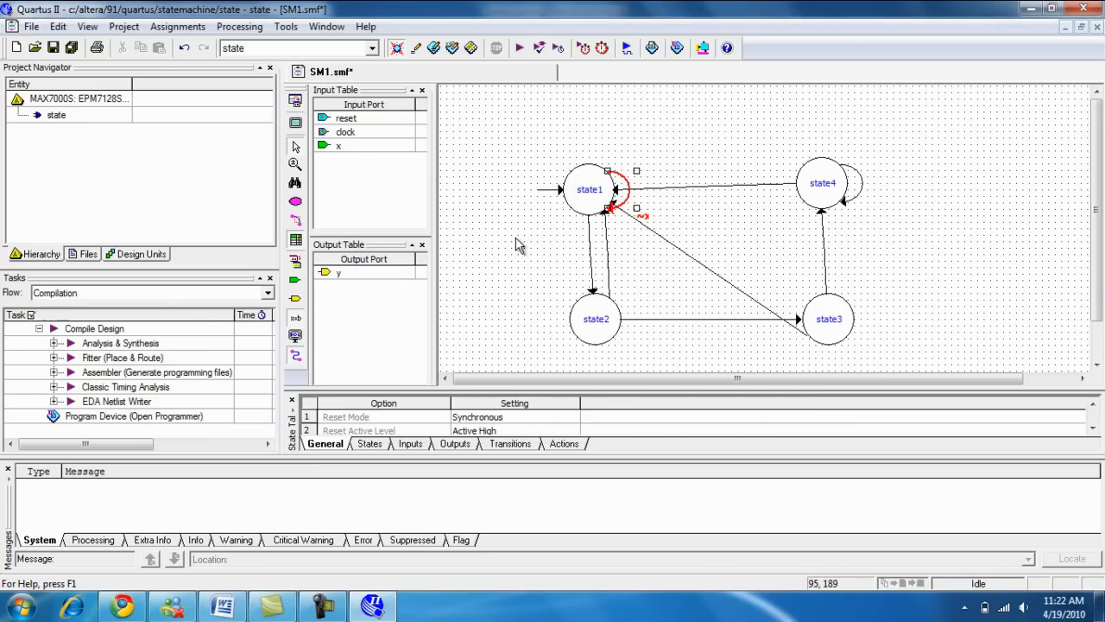
pyautogui.doubleClick(596, 252)
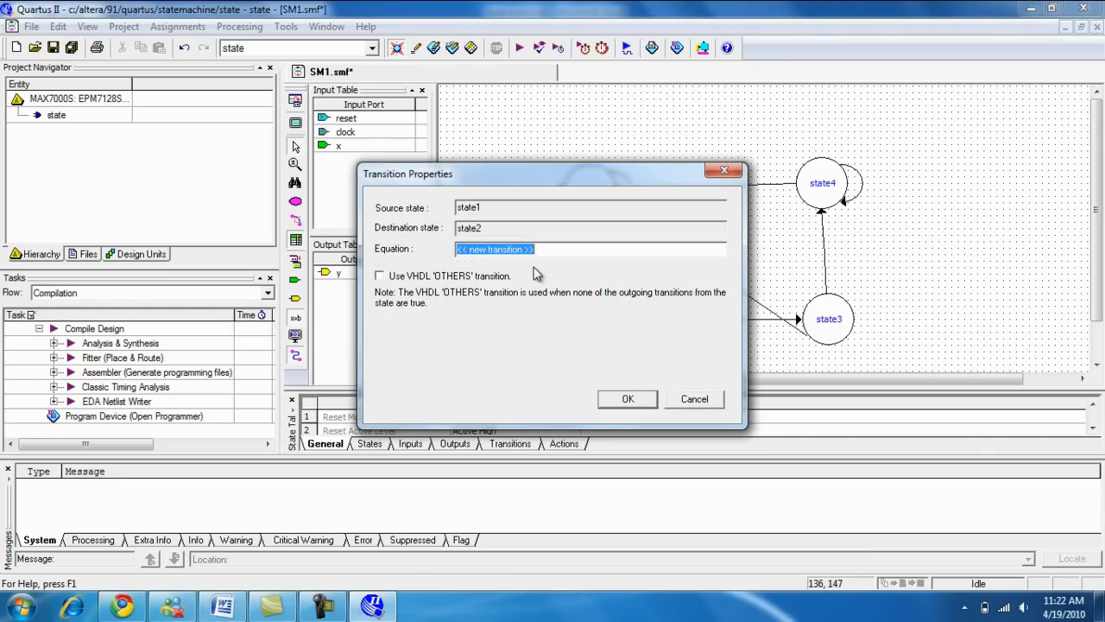
pyautogui.write('x')
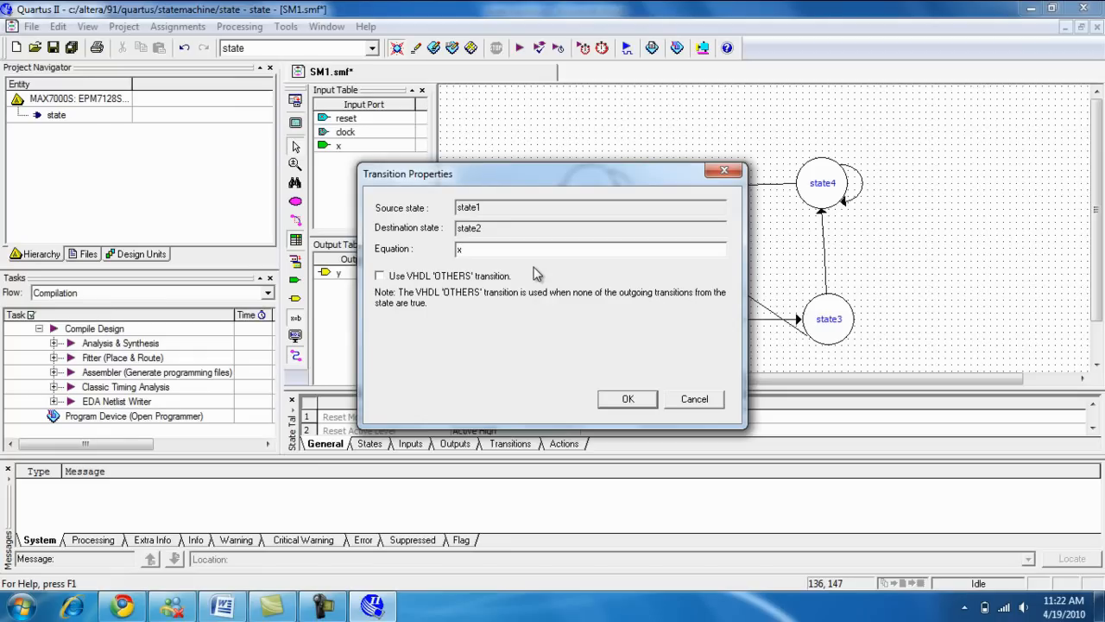
pyautogui.click(627, 399)
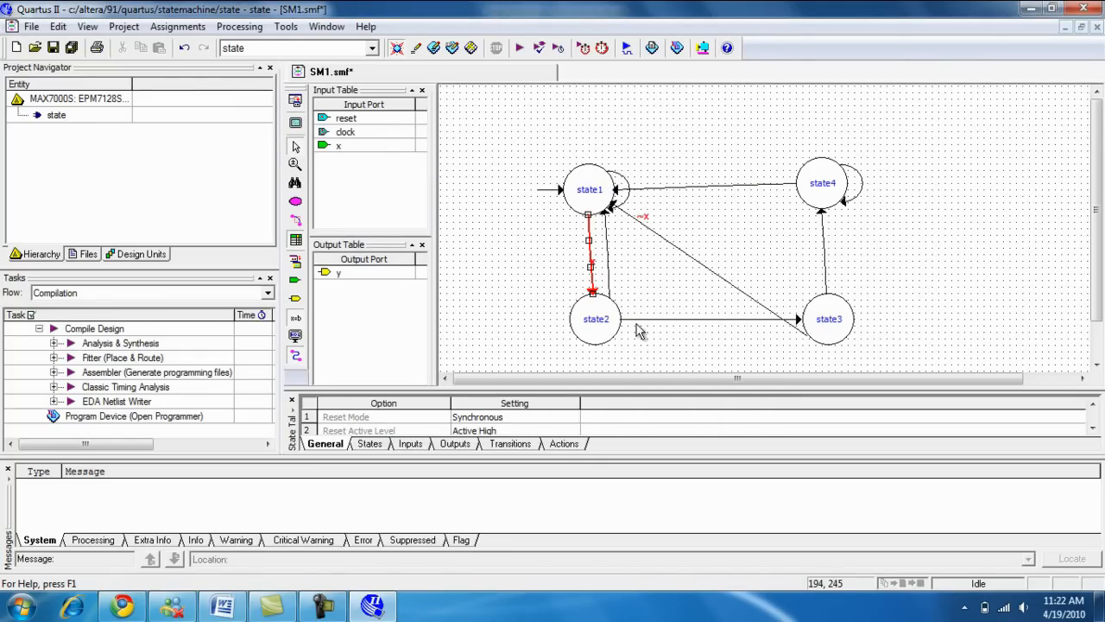
# - Set the state2-to-state1 transition equation to ~x
pyautogui.press('Tab')
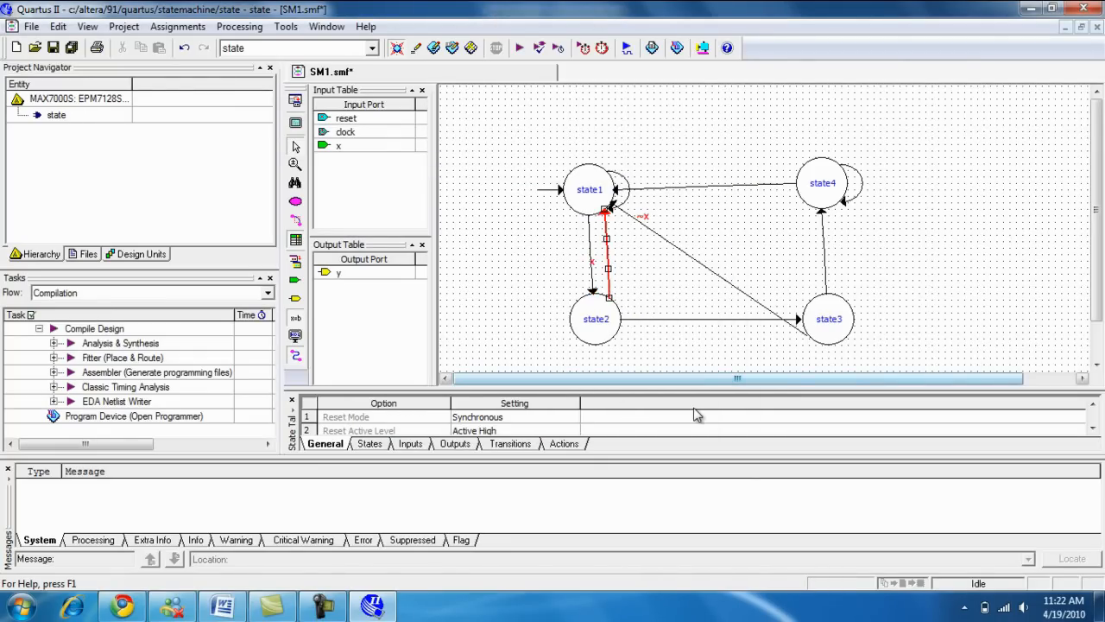
pyautogui.click(614, 277)
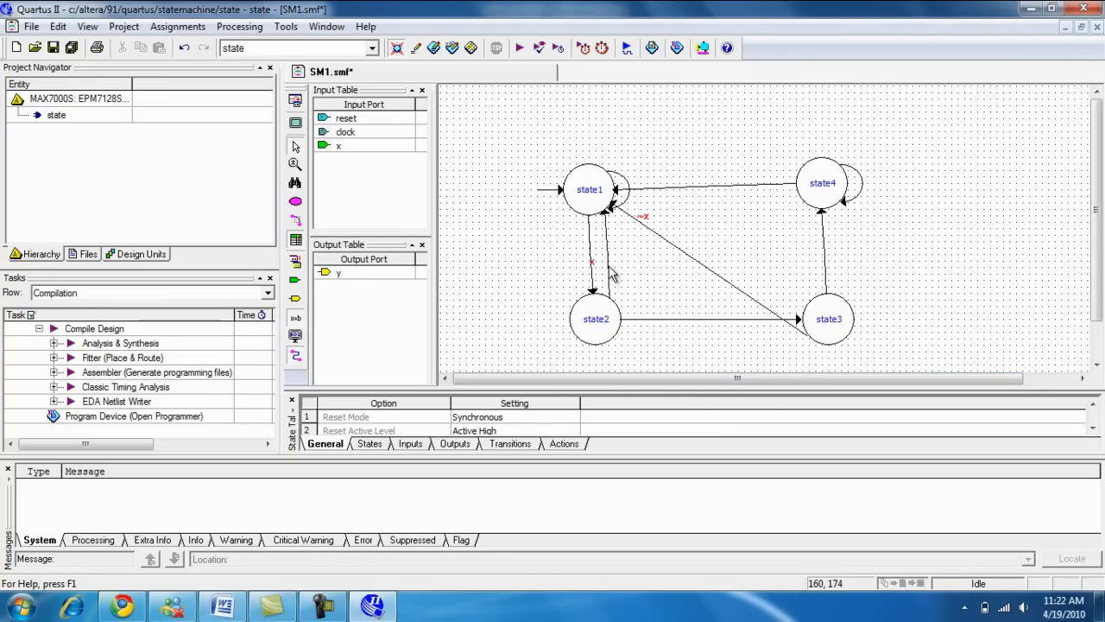
pyautogui.doubleClick(610, 271)
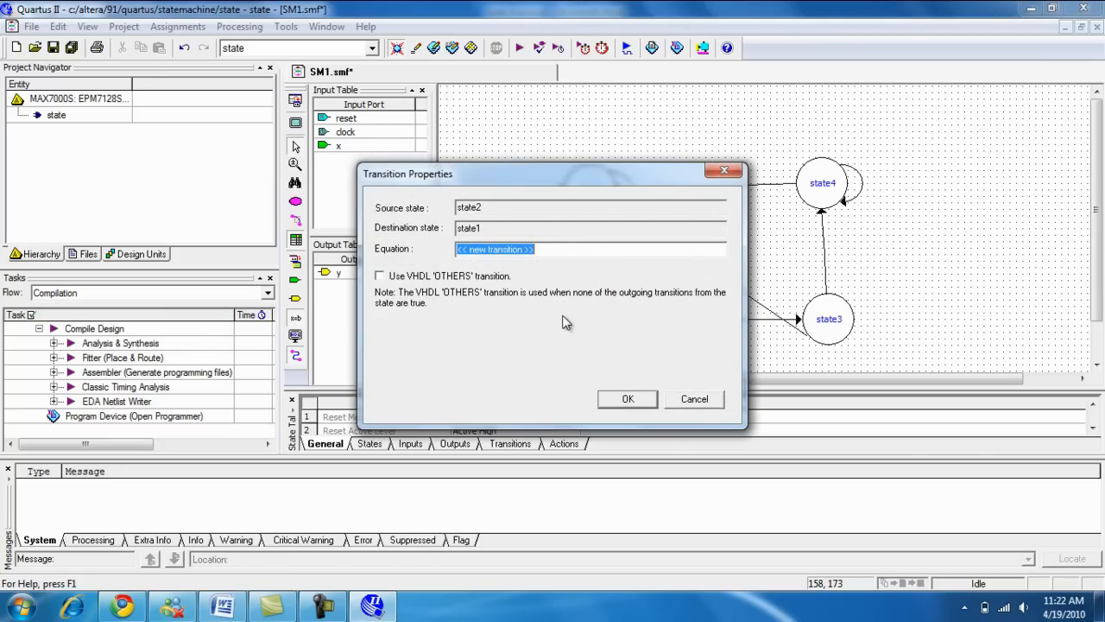
pyautogui.write('~x')
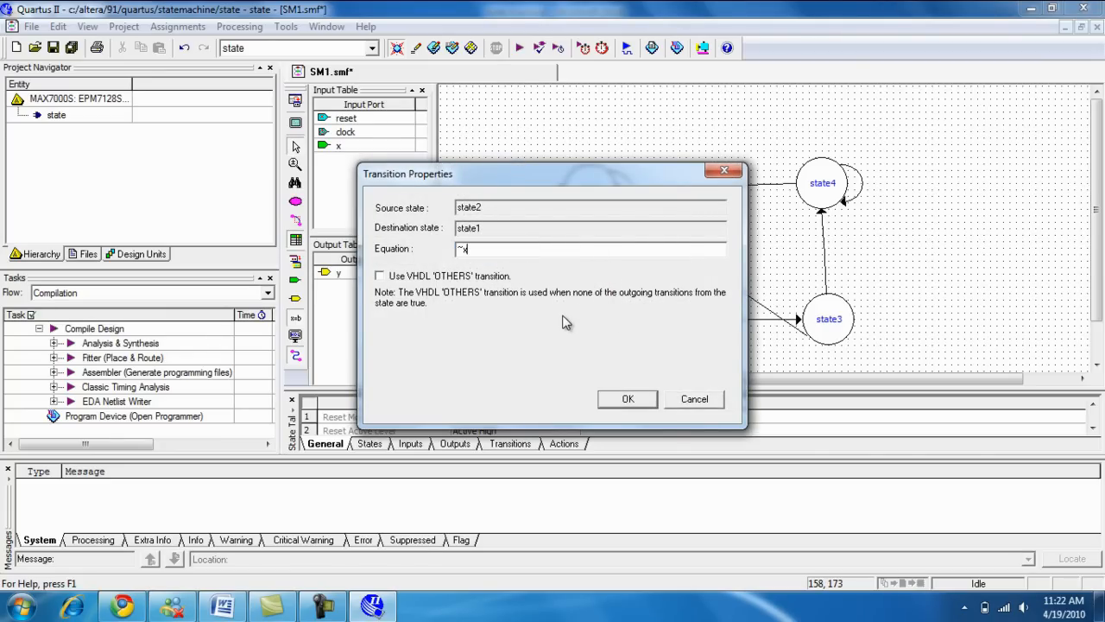
pyautogui.click(626, 399)
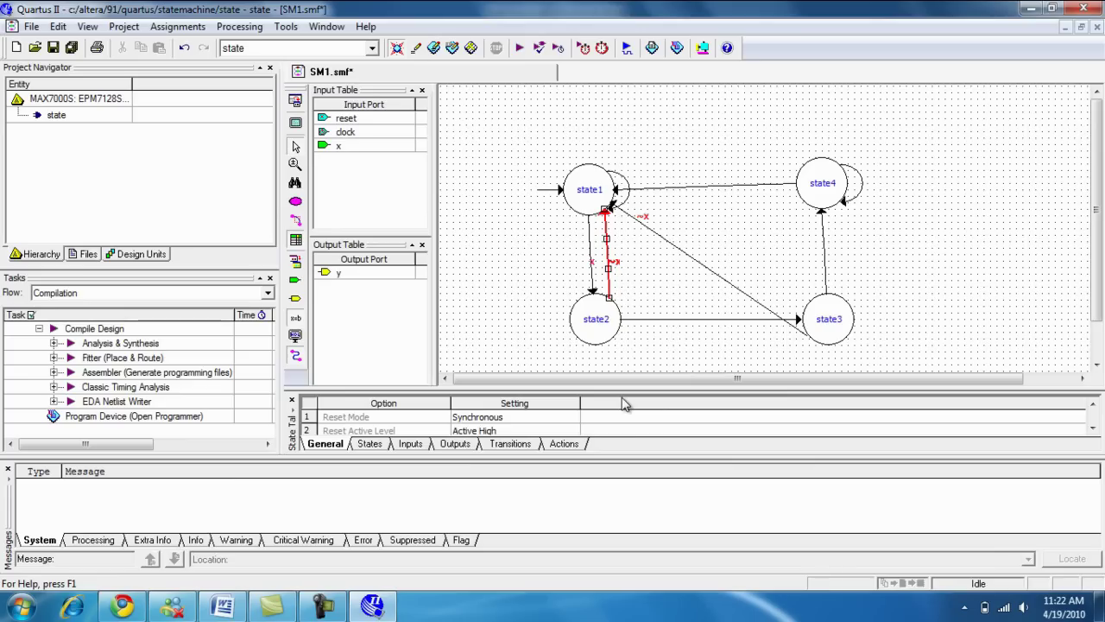
pyautogui.click(678, 317)
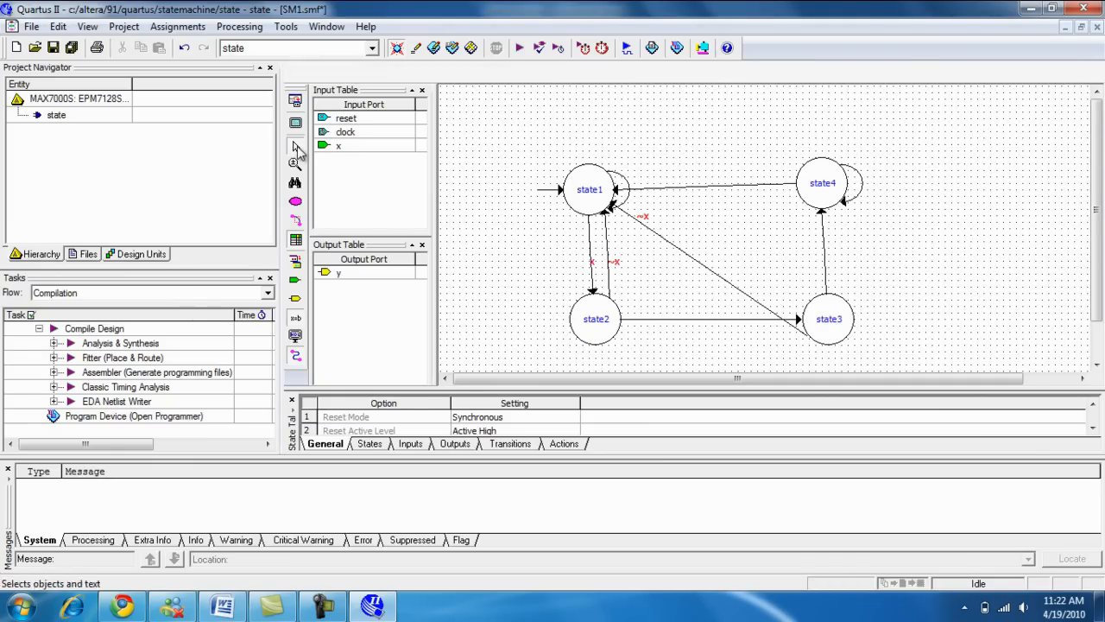
# - Set state2→state3 to x, state3→state1 to ~x, and state3→state4 to x
pyautogui.doubleClick(667, 319)
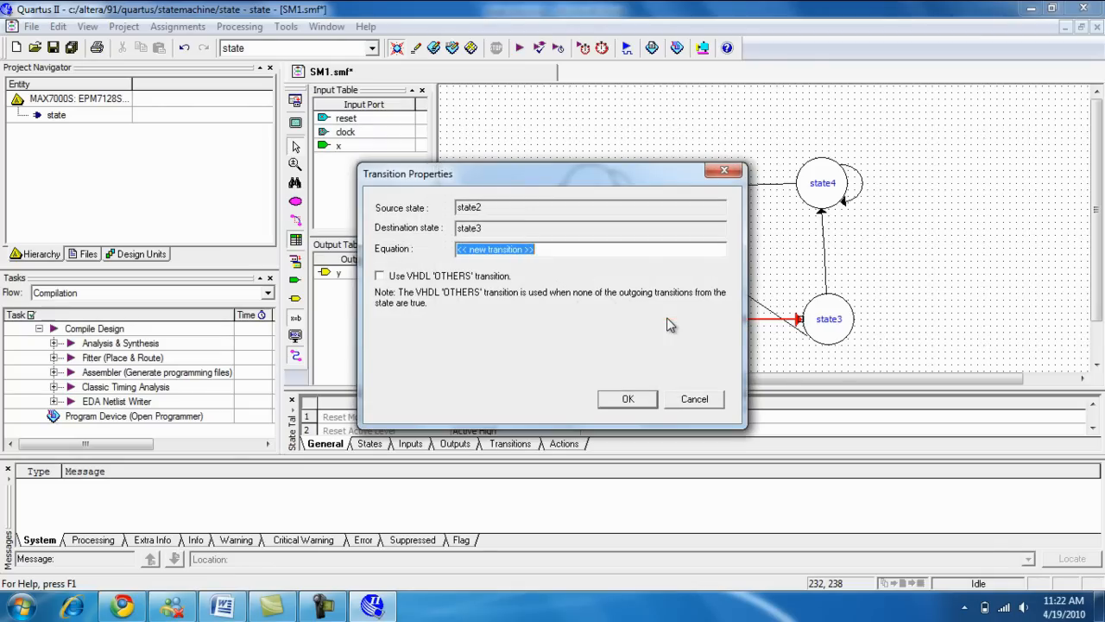
pyautogui.write('x')
pyautogui.click(628, 398)
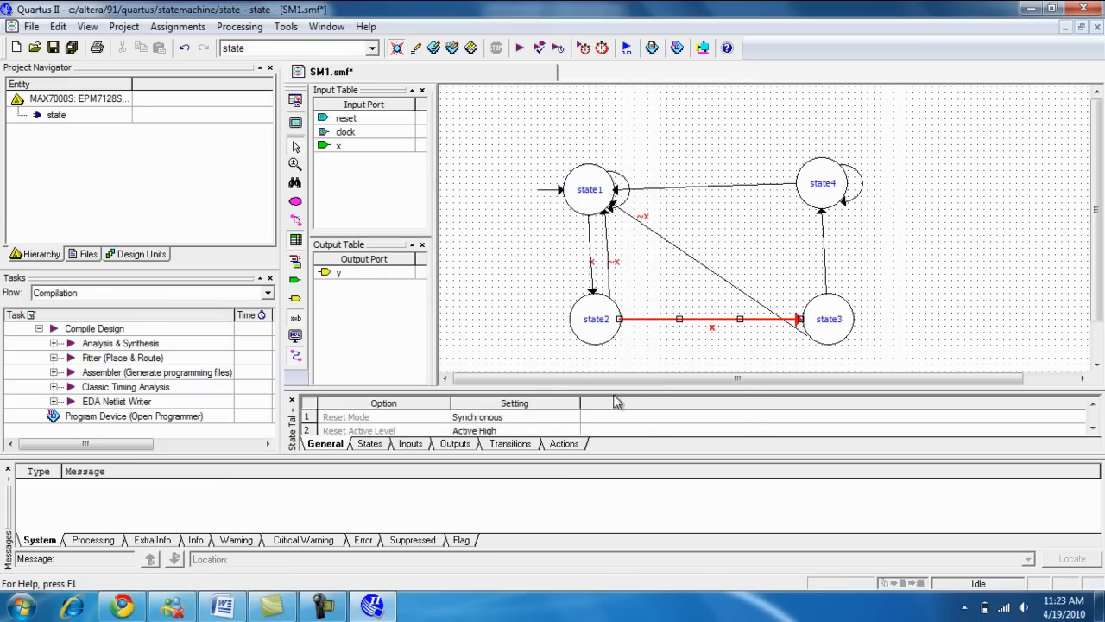
pyautogui.click(701, 267)
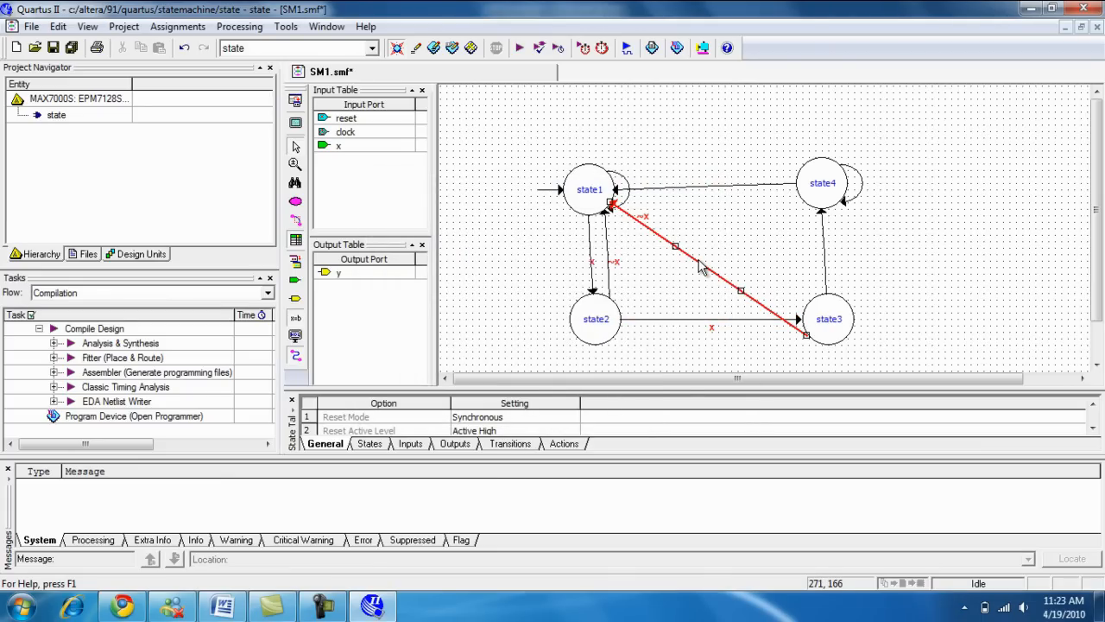
pyautogui.doubleClick(701, 266)
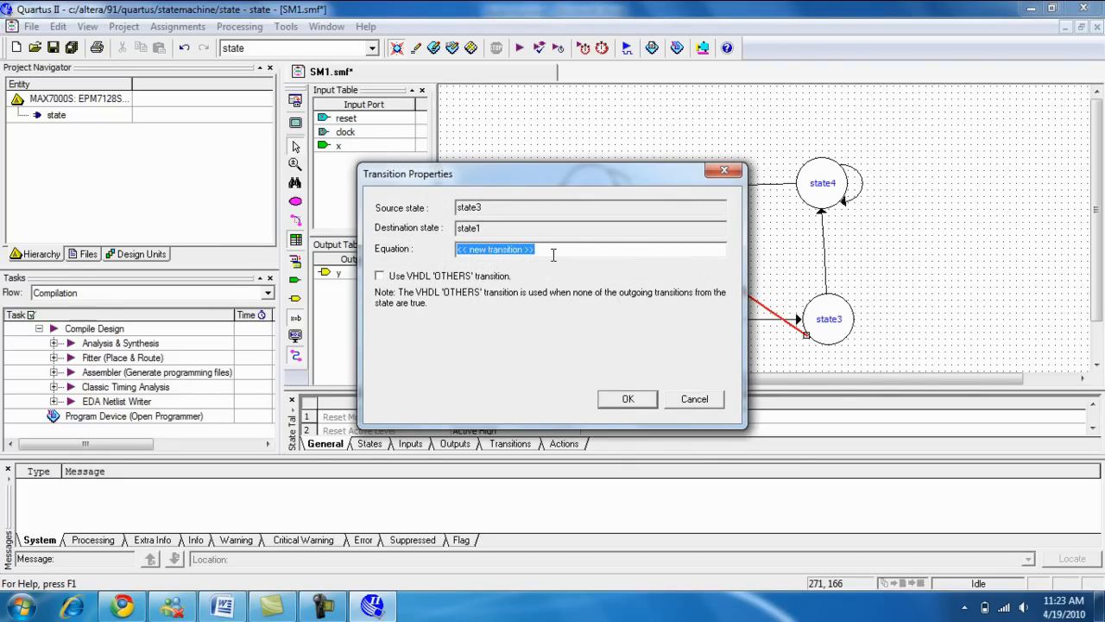
pyautogui.press('BackSpace')
pyautogui.write('~x')
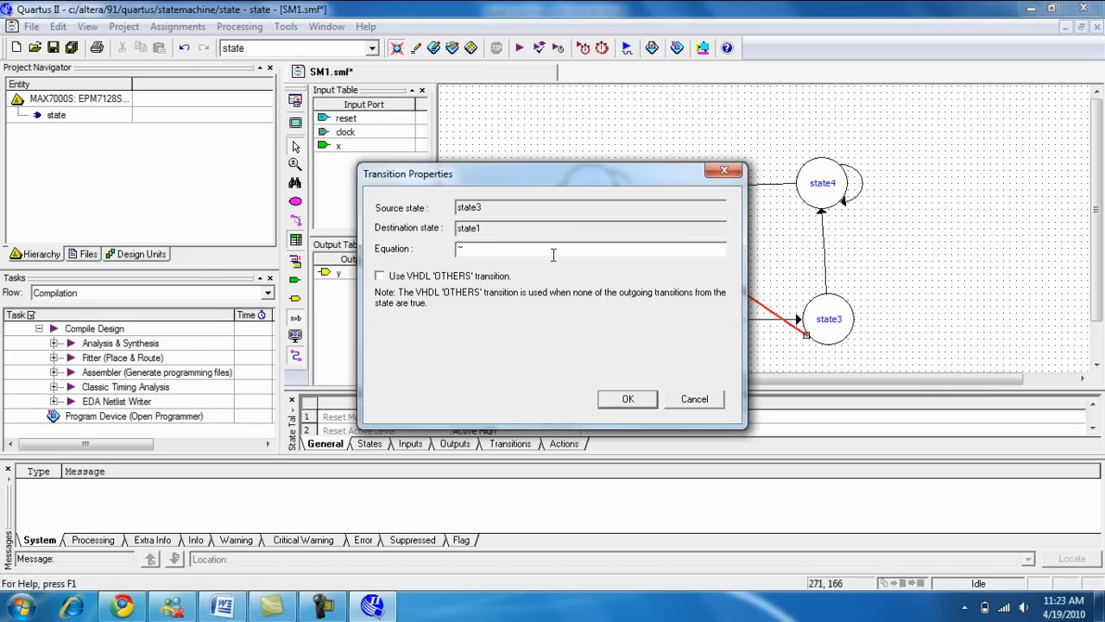
pyautogui.click(628, 398)
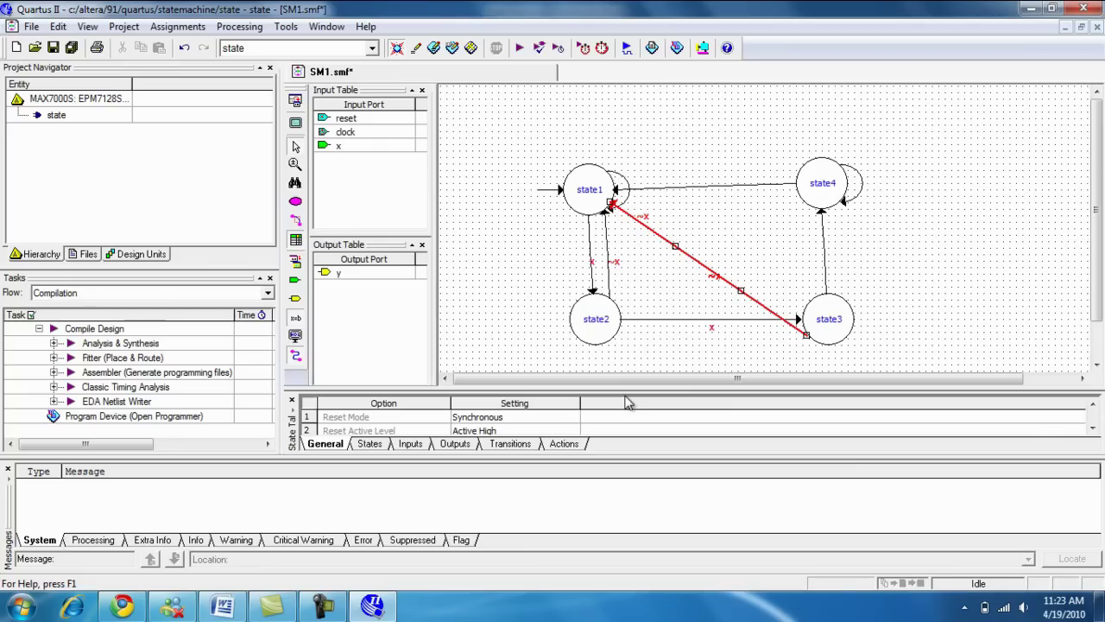
pyautogui.doubleClick(824, 263)
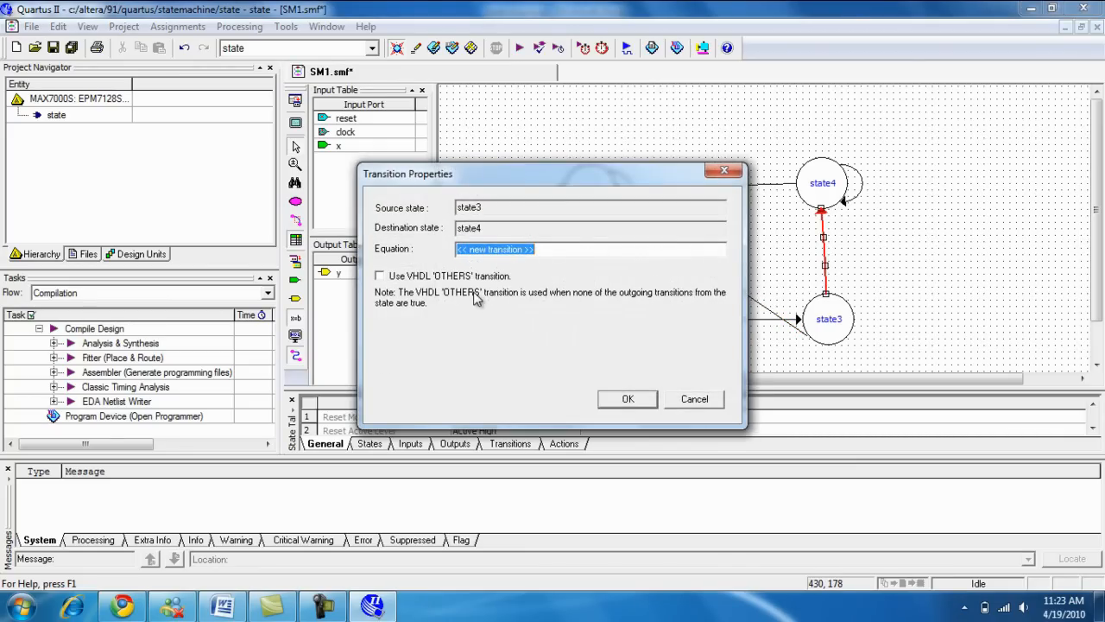
pyautogui.write('x')
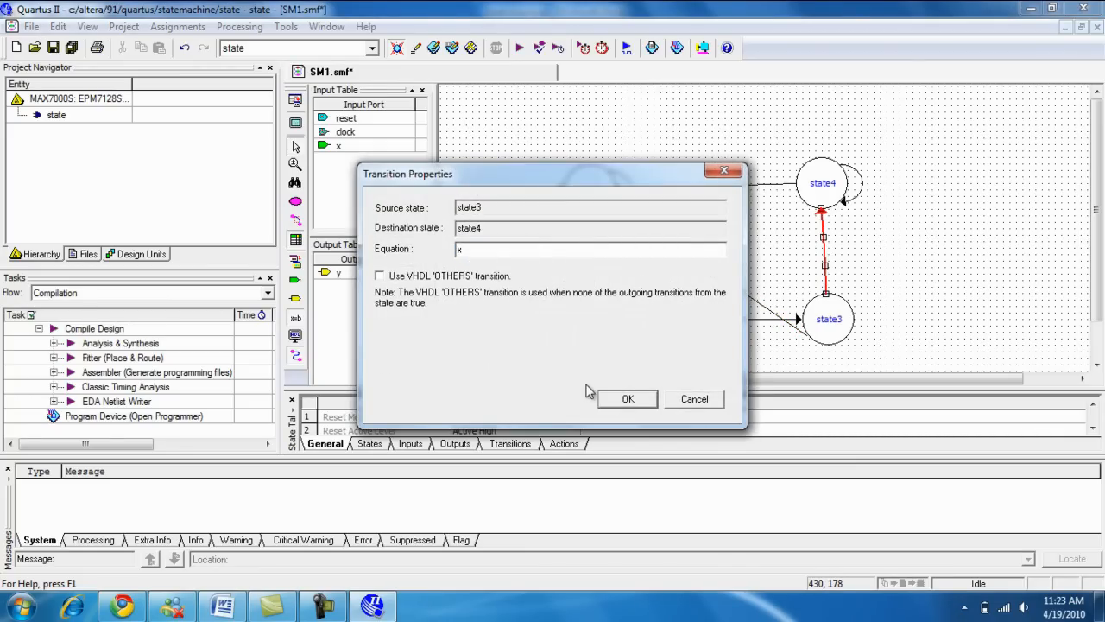
pyautogui.click(627, 398)
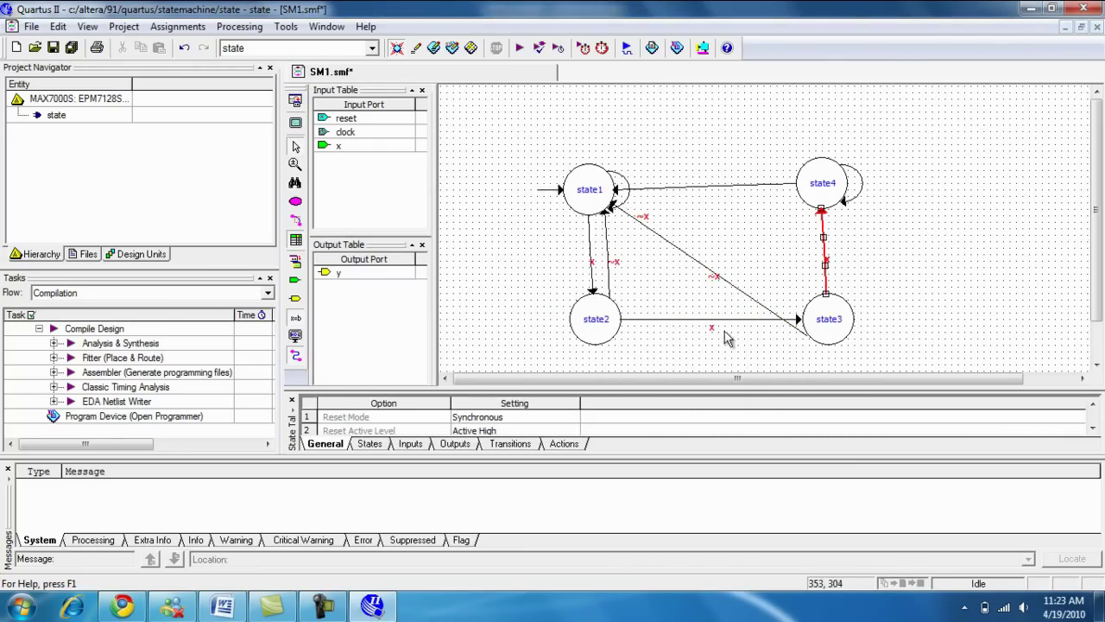
# - Set state4's self-loop condition to x and the state4→state1 transition condition to ~x
pyautogui.doubleClick(867, 191)
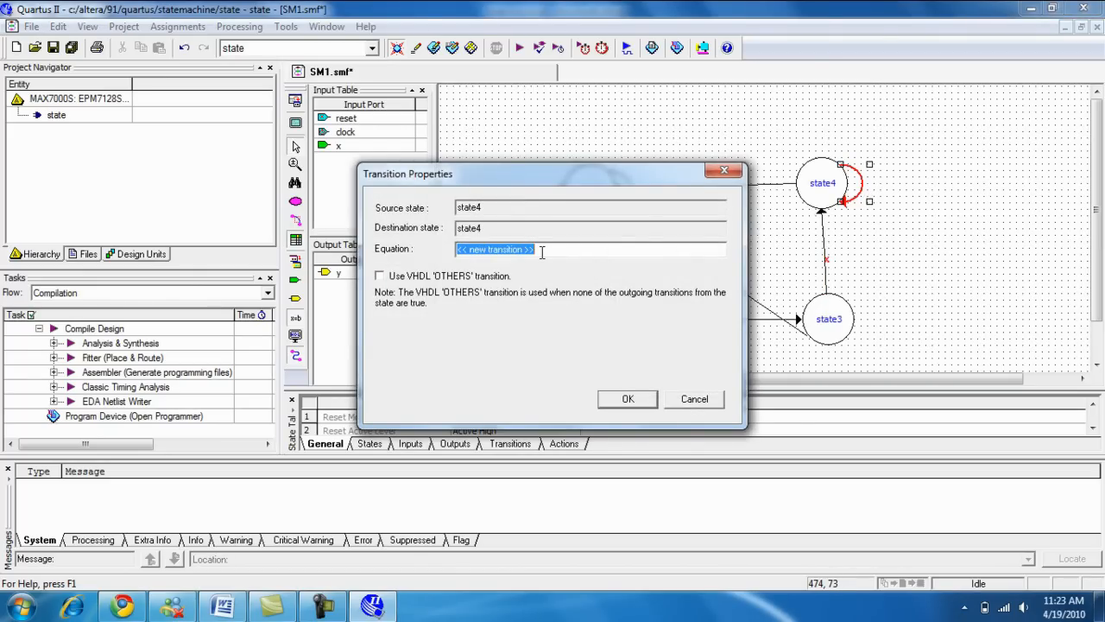
pyautogui.write('x')
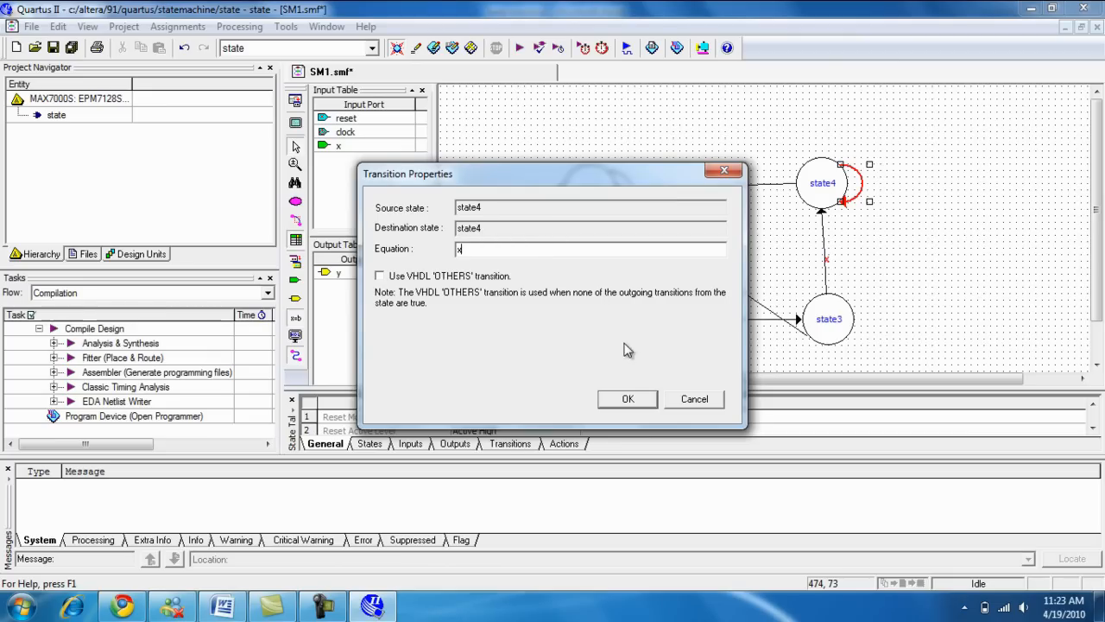
pyautogui.click(627, 398)
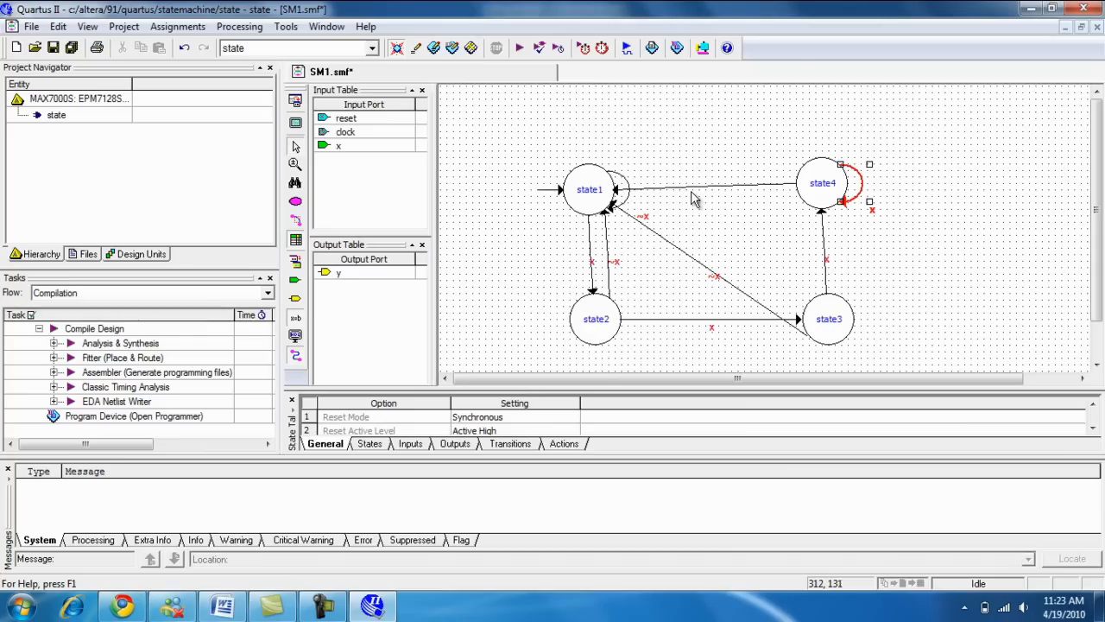
pyautogui.doubleClick(691, 187)
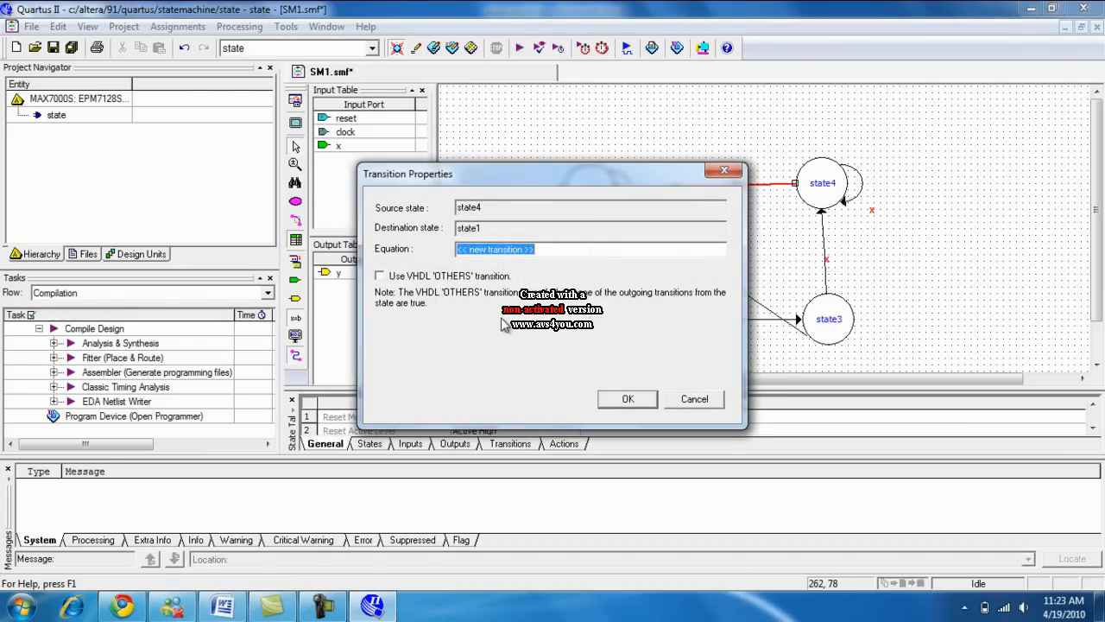
pyautogui.write('~x')
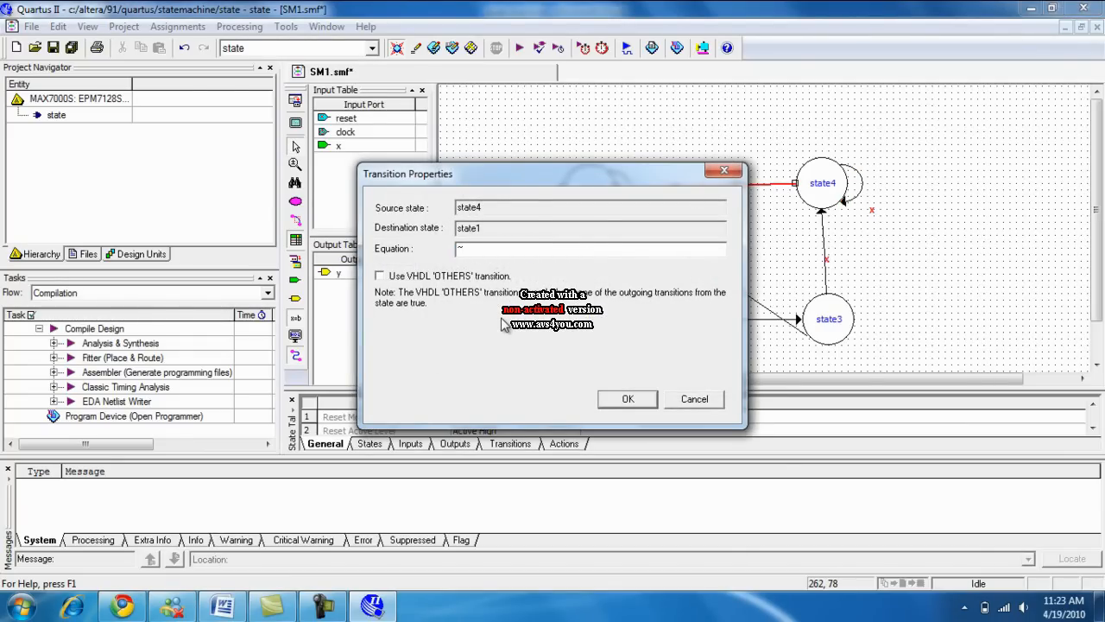
pyautogui.click(628, 399)
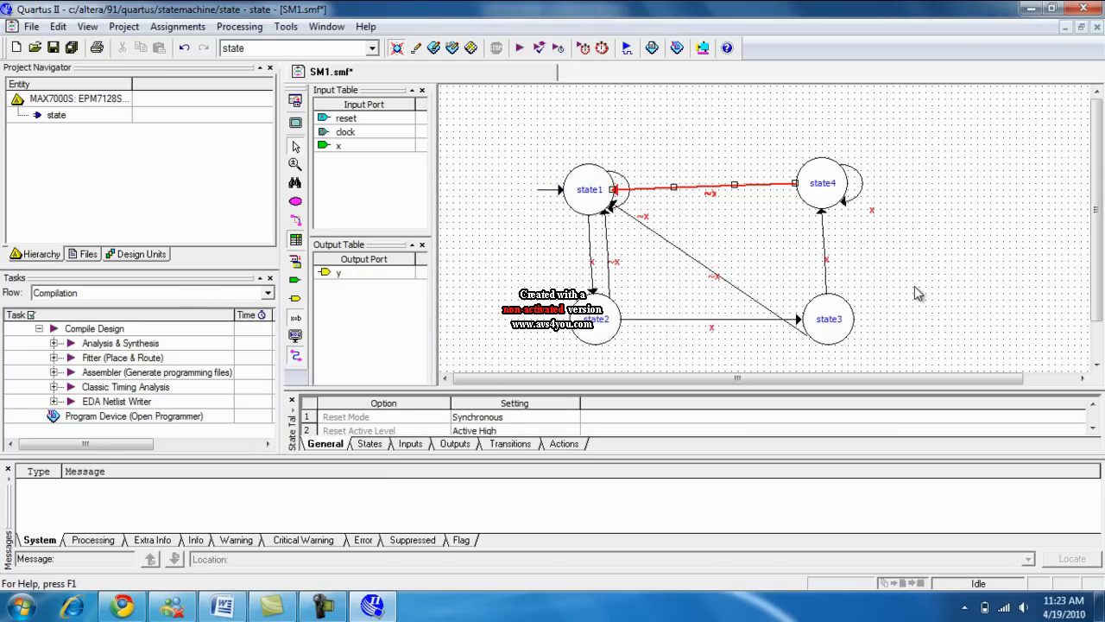
pyautogui.click(914, 285)
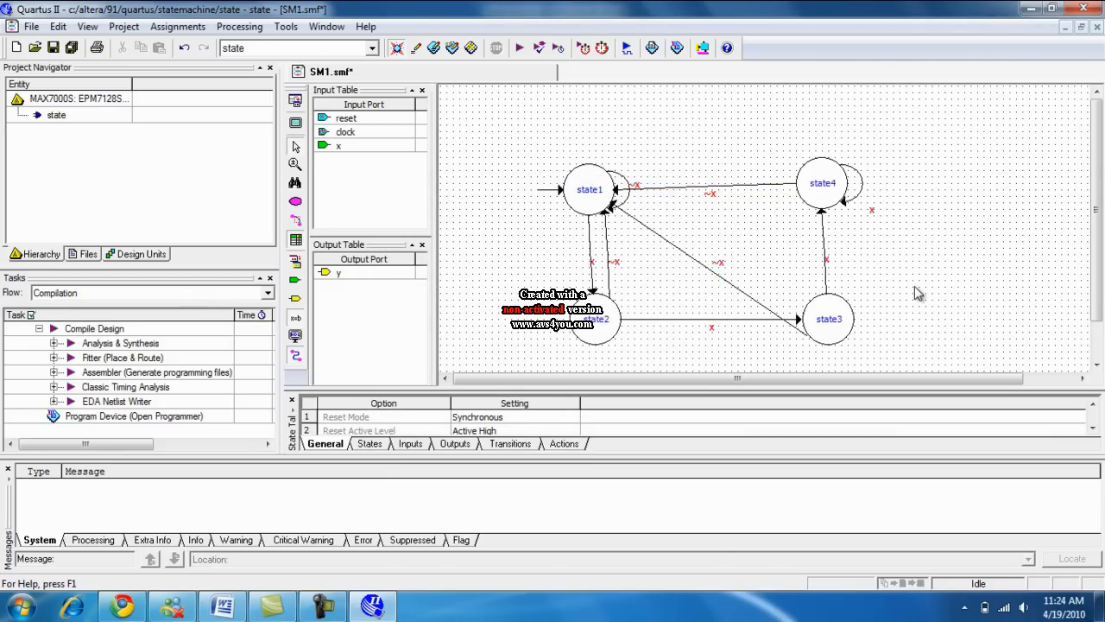
# - Launch the State Machine Wizard and advance past the General page to the Transitions page
pyautogui.click(295, 260)
pyautogui.click(563, 365)
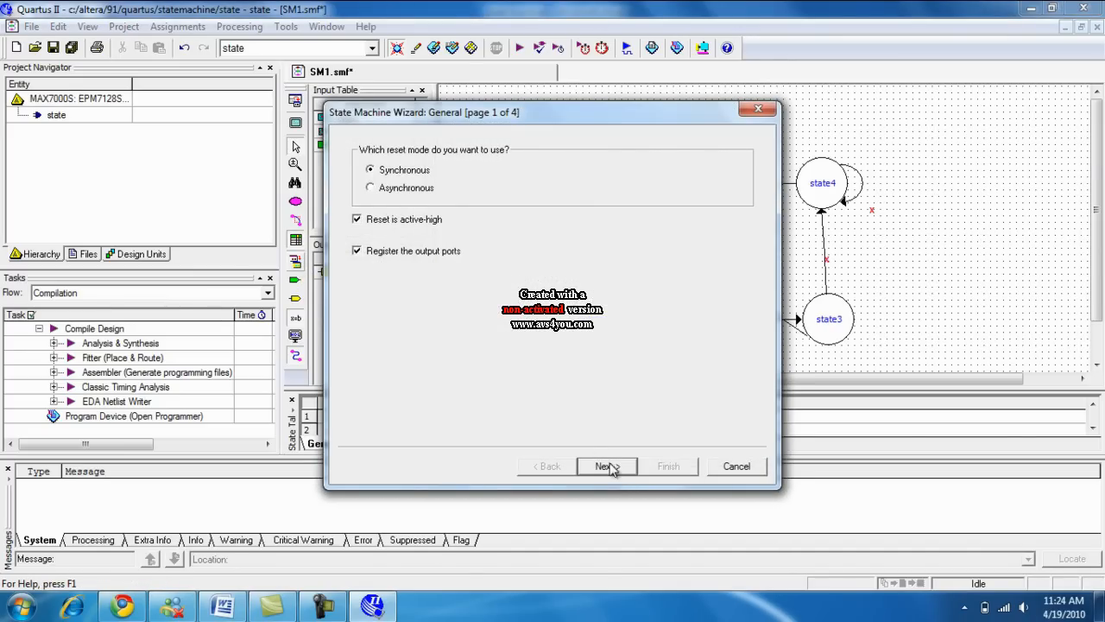
pyautogui.click(607, 466)
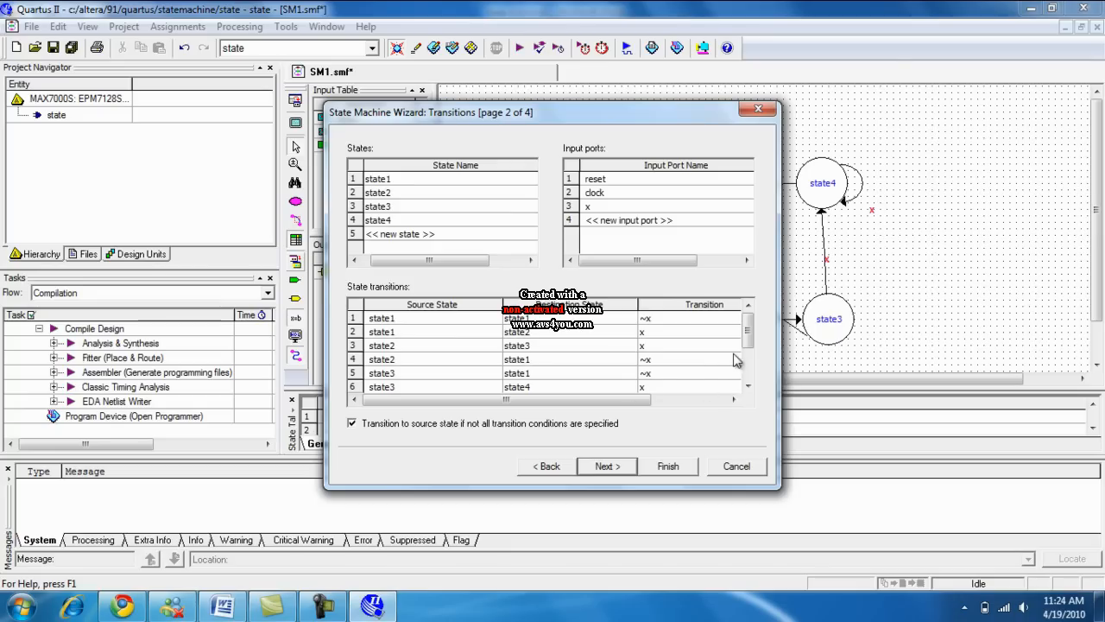
pyautogui.moveTo(749, 332); pyautogui.dragTo(749, 380)
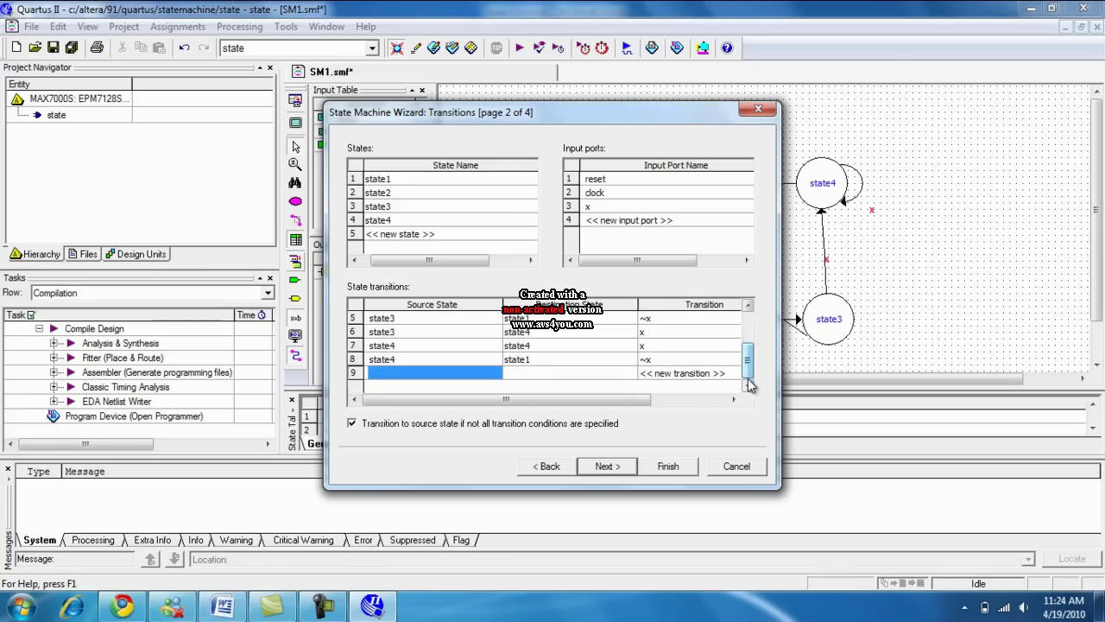
# - Reach the Actions page and register output y on the next clock cycle
pyautogui.click(607, 466)
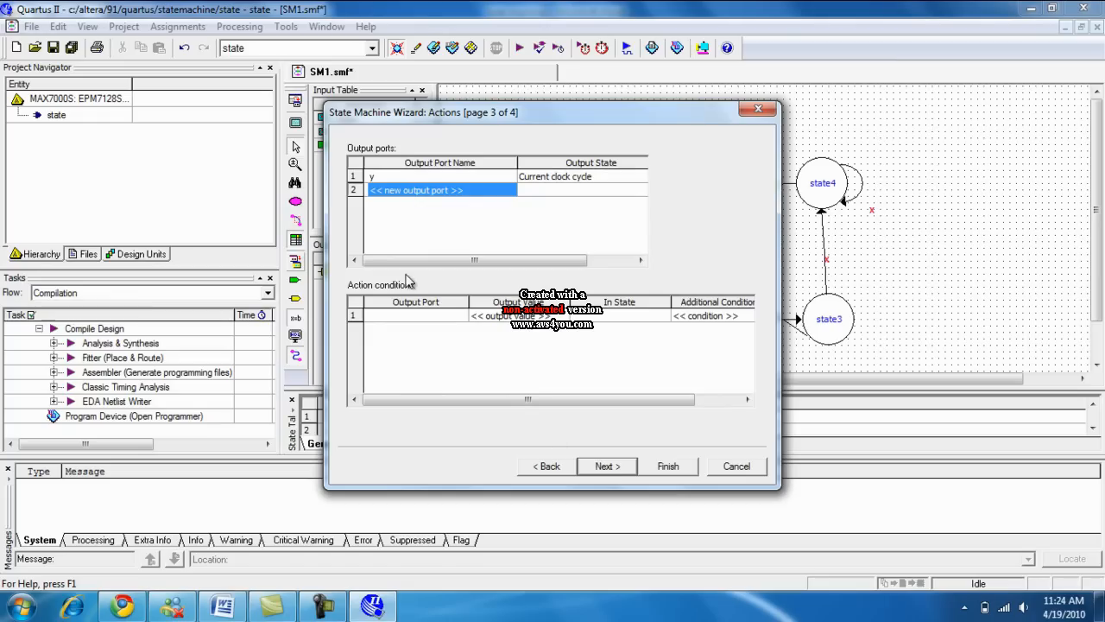
pyautogui.click(554, 177)
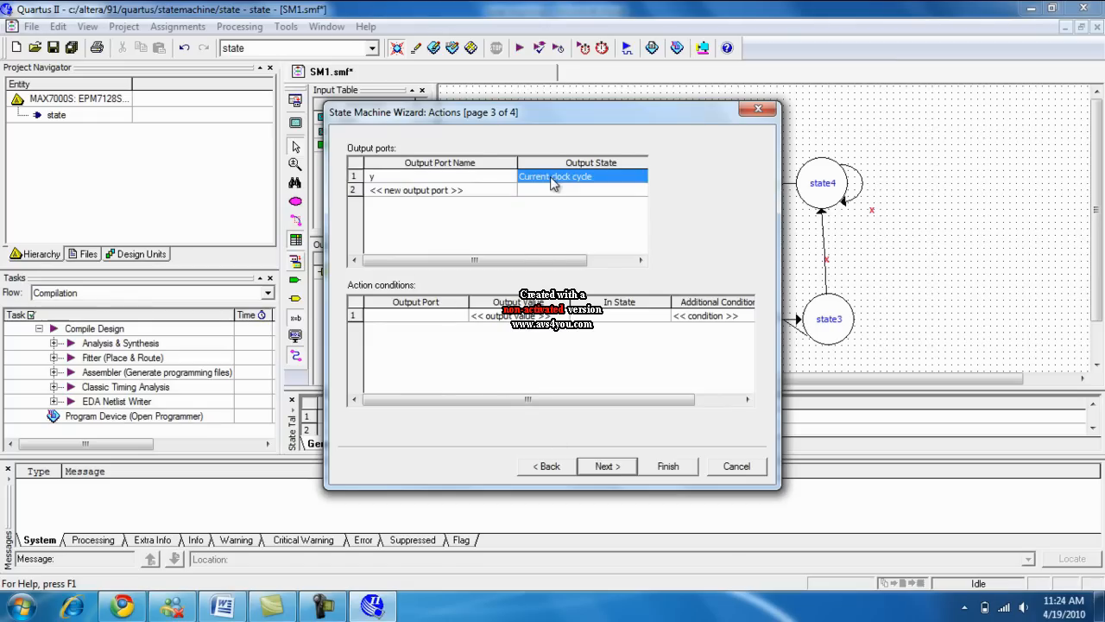
pyautogui.click(637, 177)
pyautogui.click(551, 204)
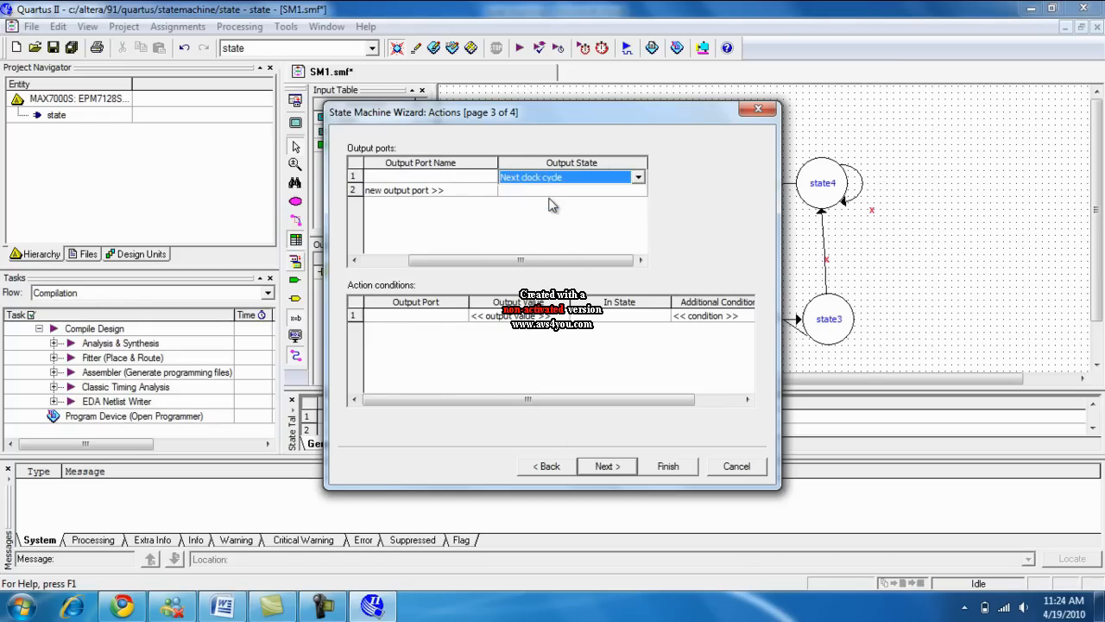
# - Add an action row setting y = 1 in state2
pyautogui.click(416, 316)
pyautogui.click(459, 316)
pyautogui.click(416, 329)
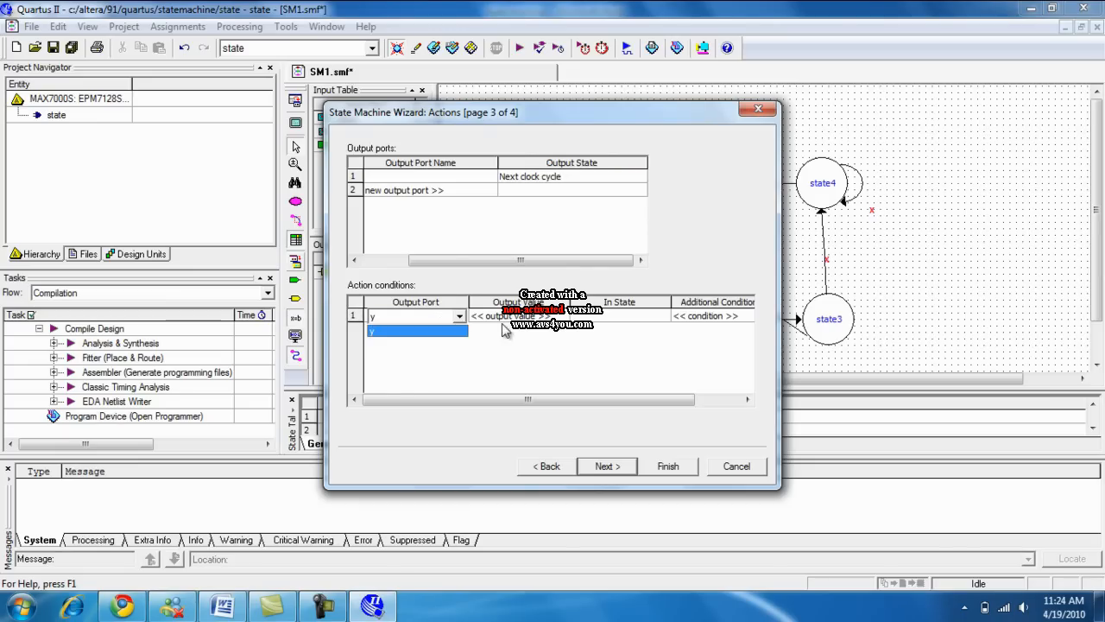
pyautogui.click(505, 316)
pyautogui.click(505, 316)
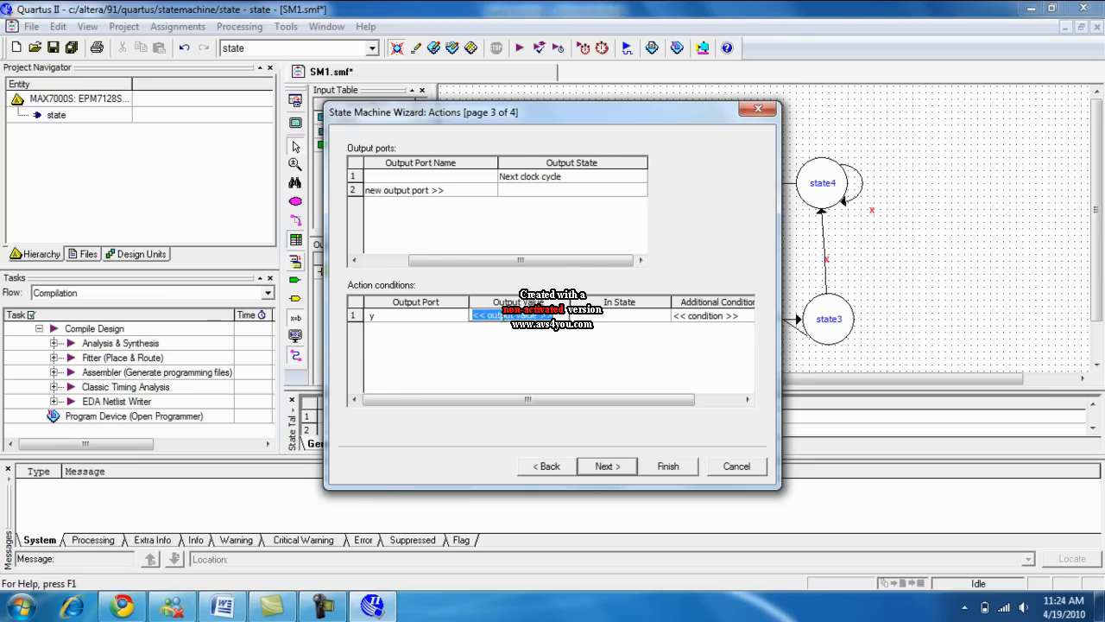
pyautogui.write('1')
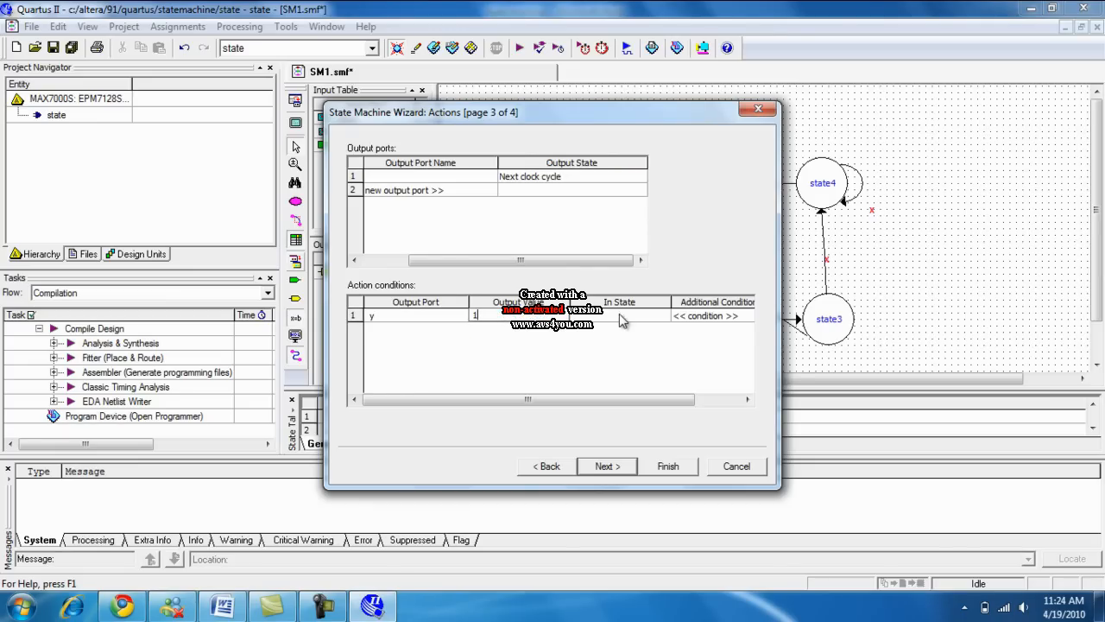
pyautogui.click(622, 316)
pyautogui.click(661, 316)
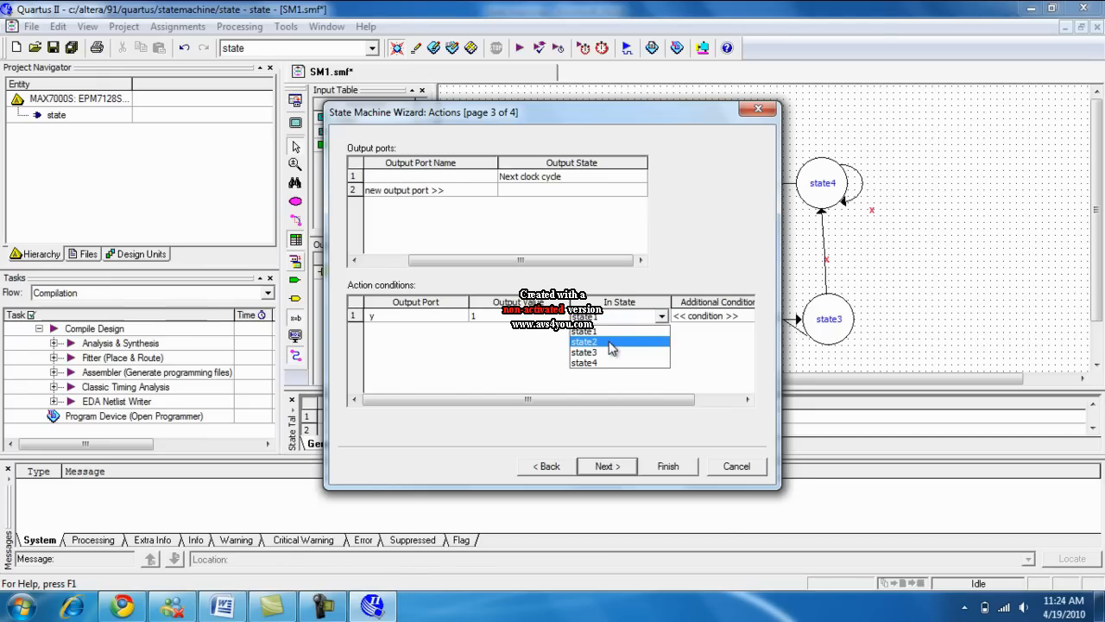
pyautogui.click(611, 342)
pyautogui.click(690, 316)
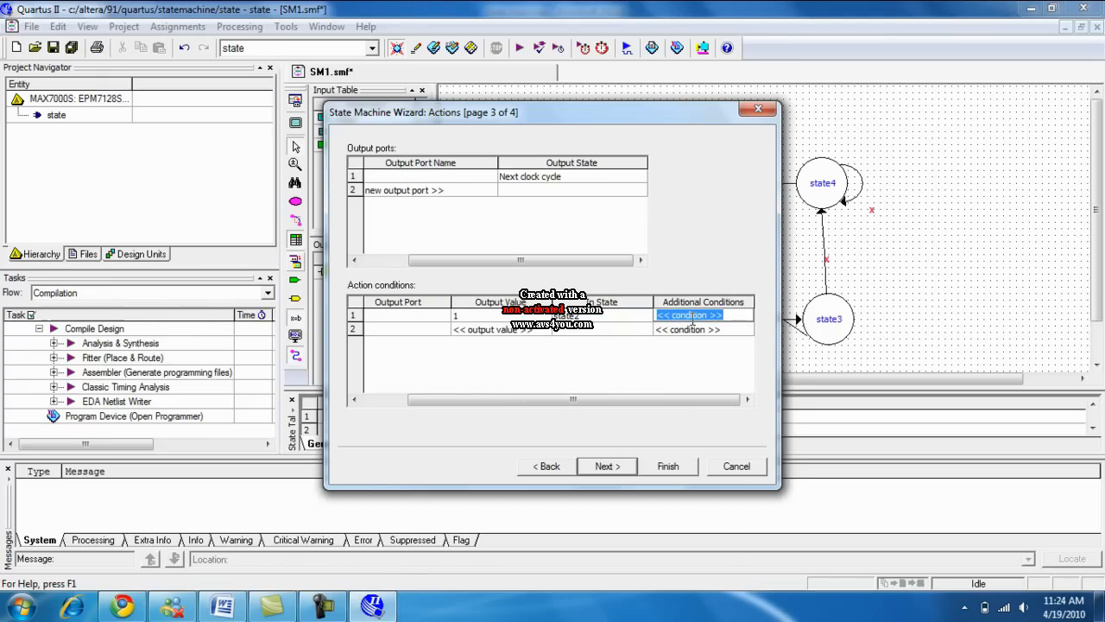
pyautogui.write('!')
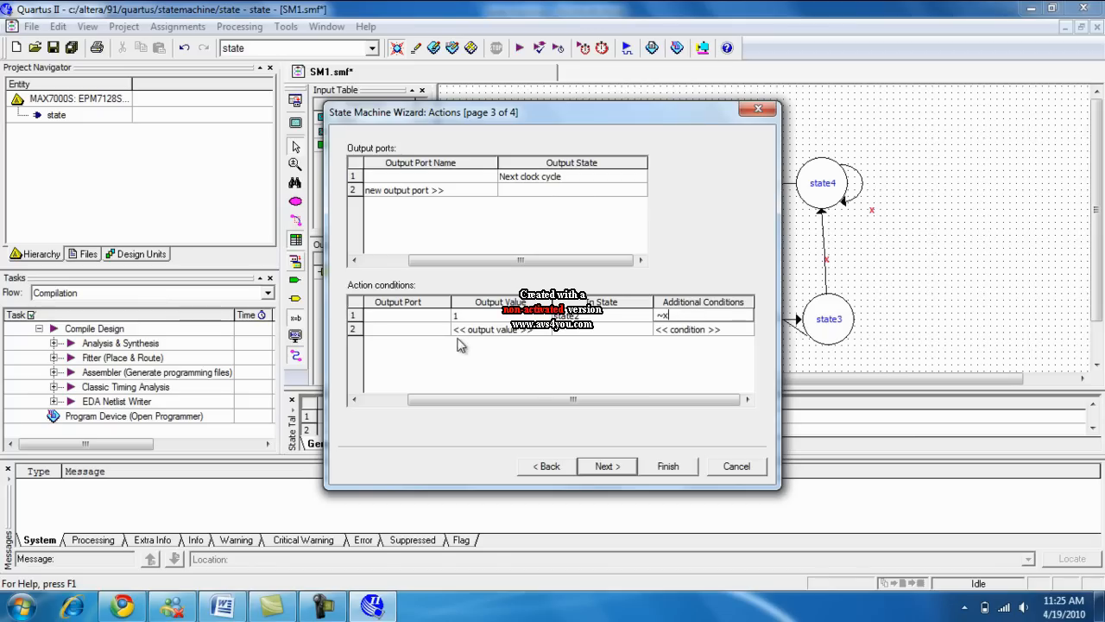
# - Add a second action row setting y = 1 in state3 with condition ~x
pyautogui.click(423, 331)
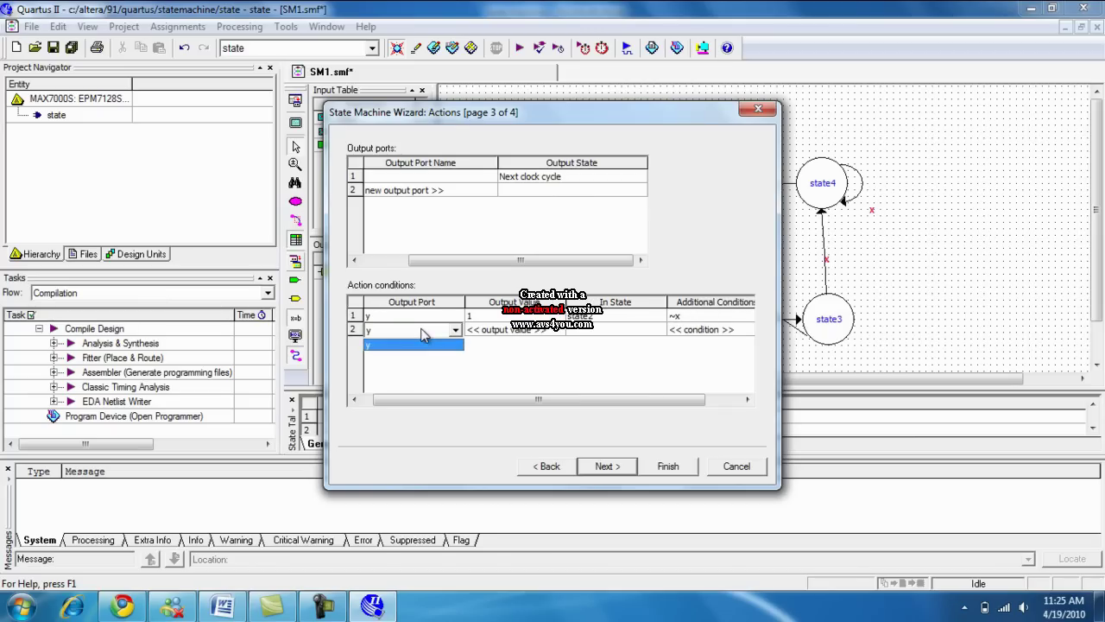
pyautogui.click(494, 330)
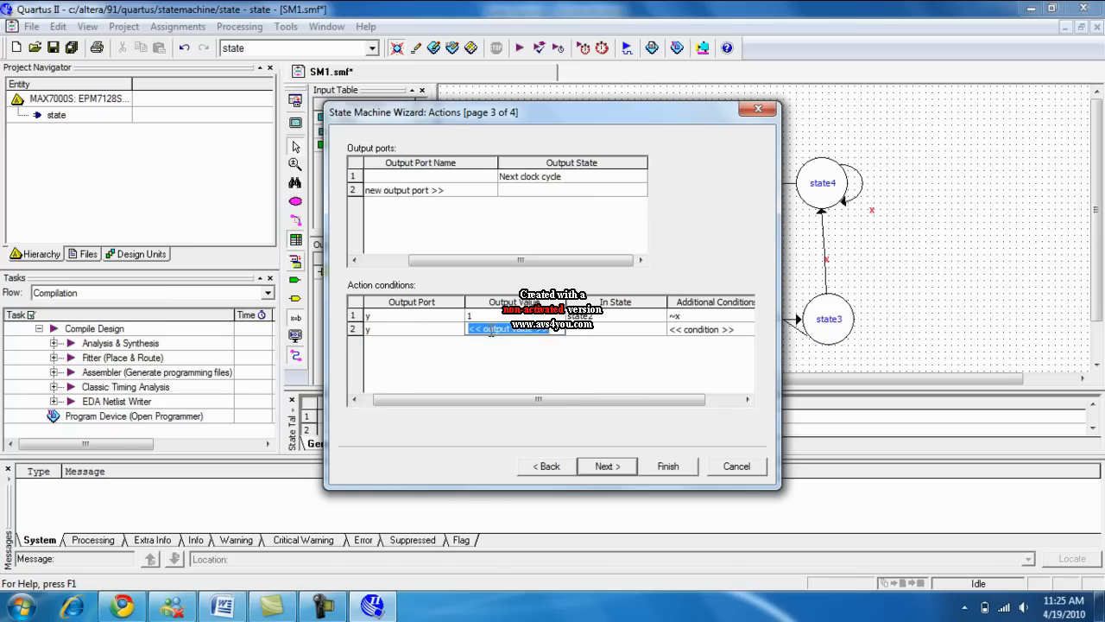
pyautogui.write('1')
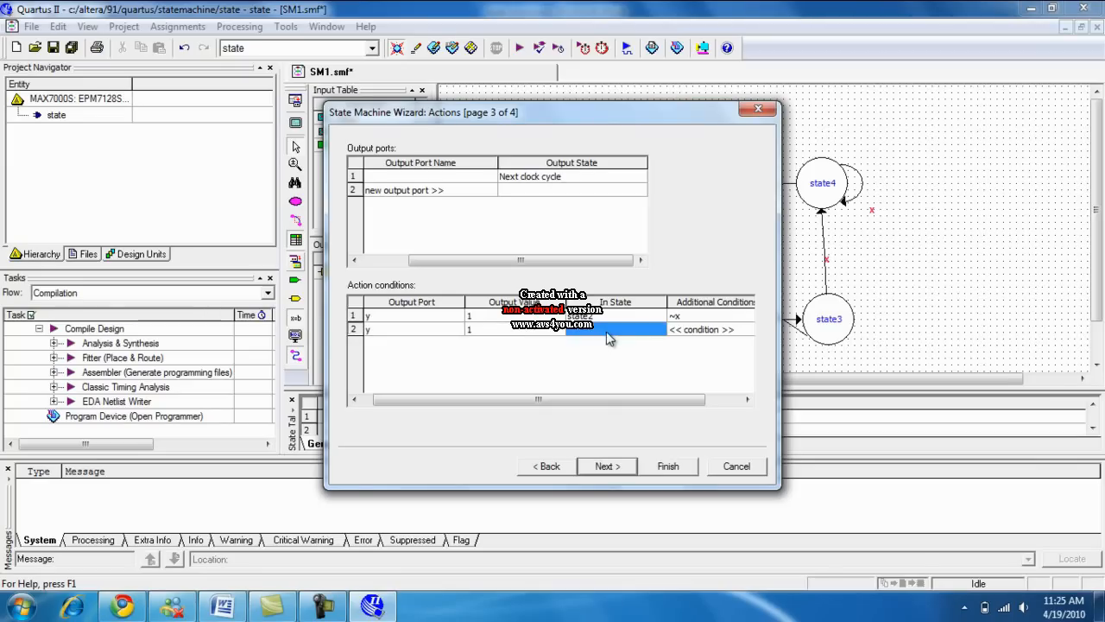
pyautogui.click(614, 330)
pyautogui.click(658, 330)
pyautogui.click(599, 366)
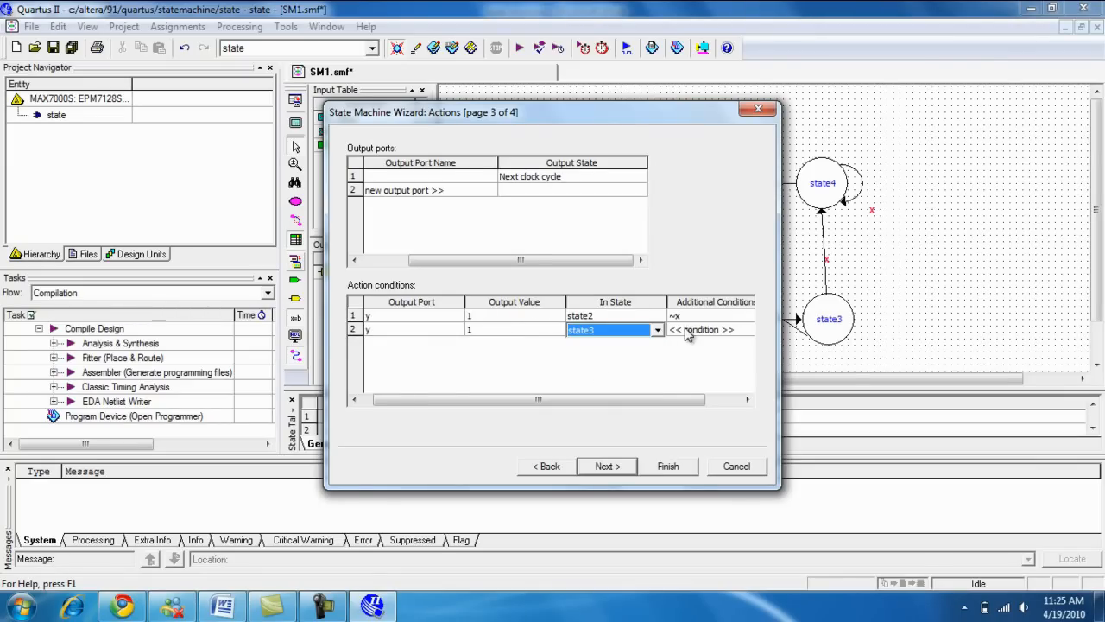
pyautogui.click(689, 330)
pyautogui.write('~x')
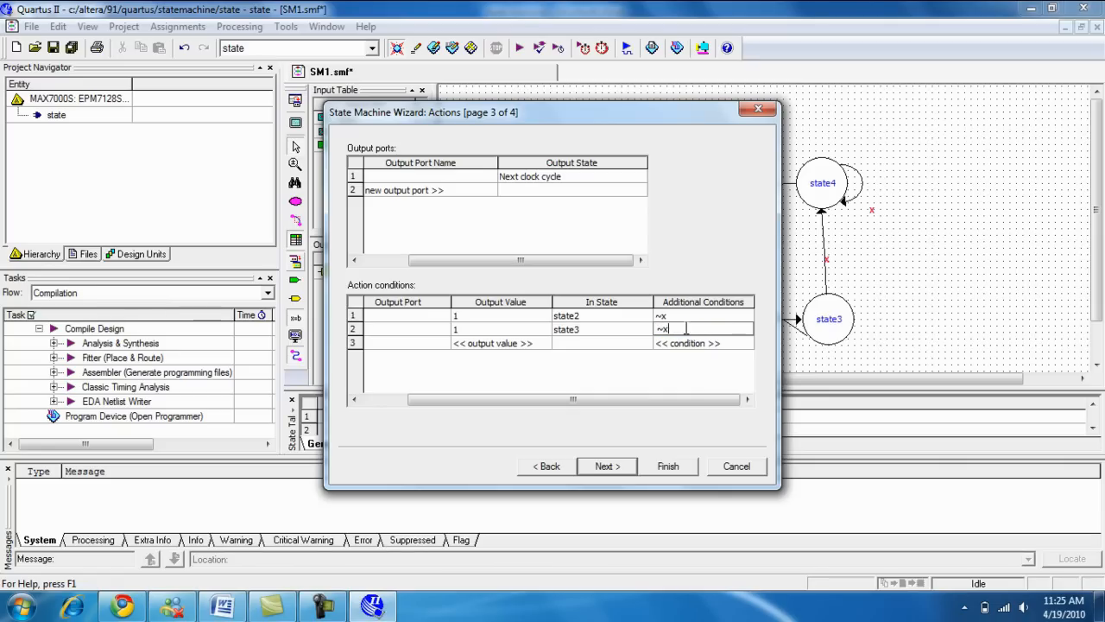
# - Add a third action row setting y = 1 in state4 with condition ~x
pyautogui.click(403, 343)
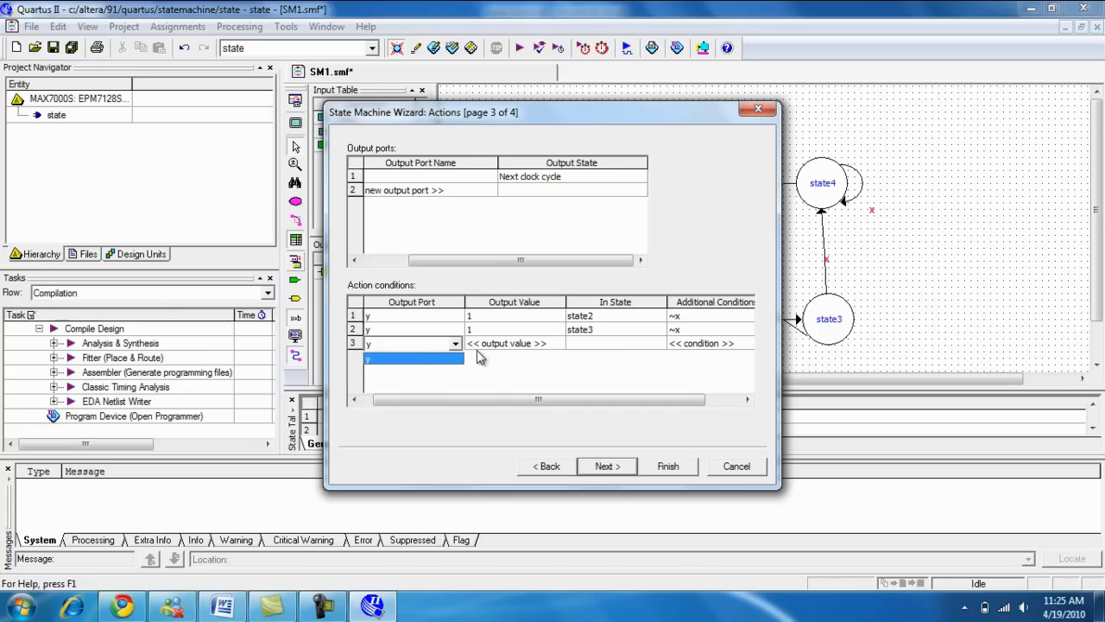
pyautogui.click(406, 359)
pyautogui.doubleClick(497, 344)
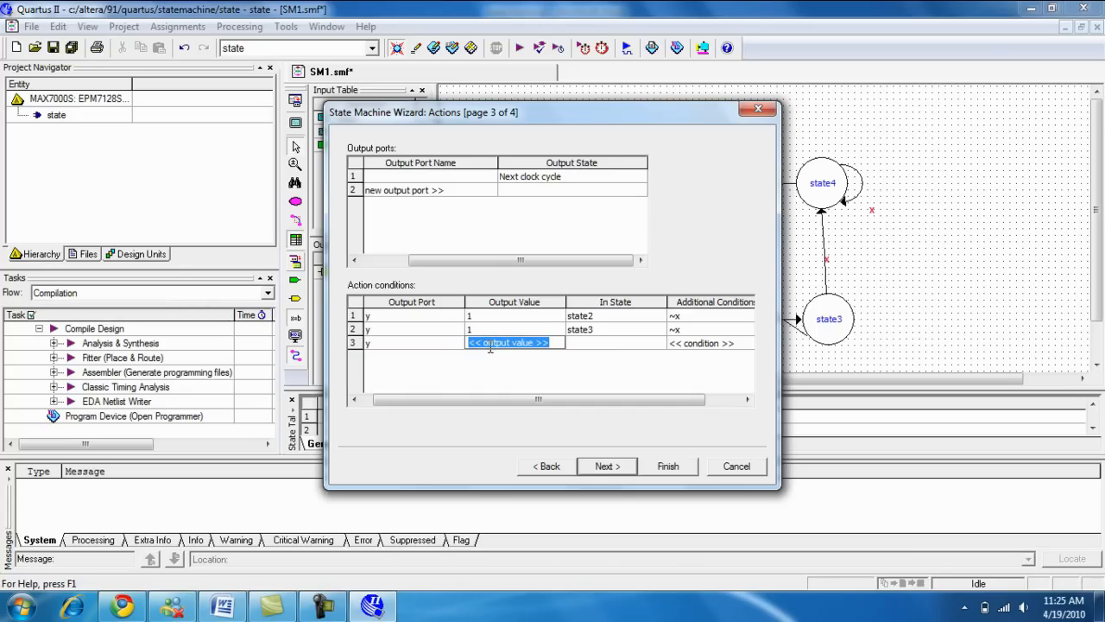
pyautogui.write('1')
pyautogui.doubleClick(604, 344)
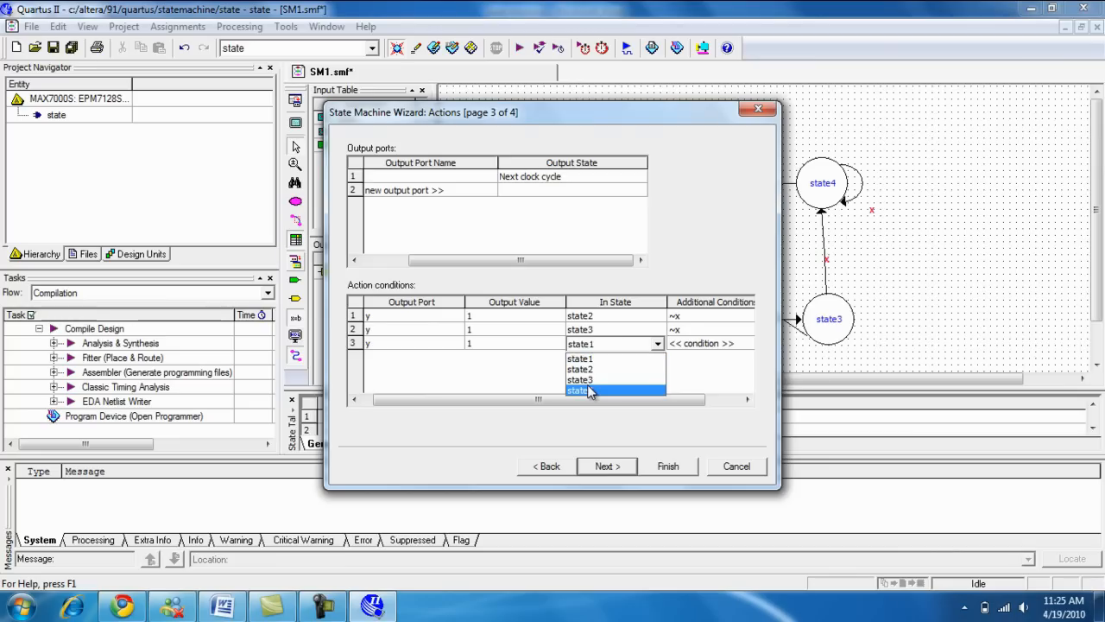
pyautogui.click(591, 391)
pyautogui.doubleClick(691, 343)
pyautogui.write('~x')
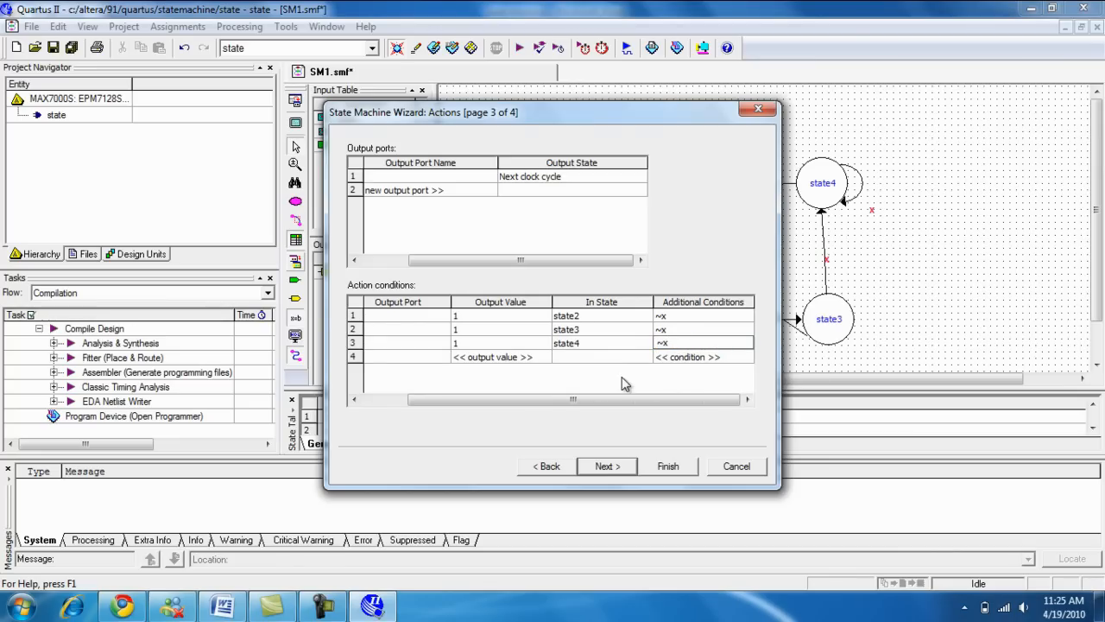
pyautogui.click(607, 466)
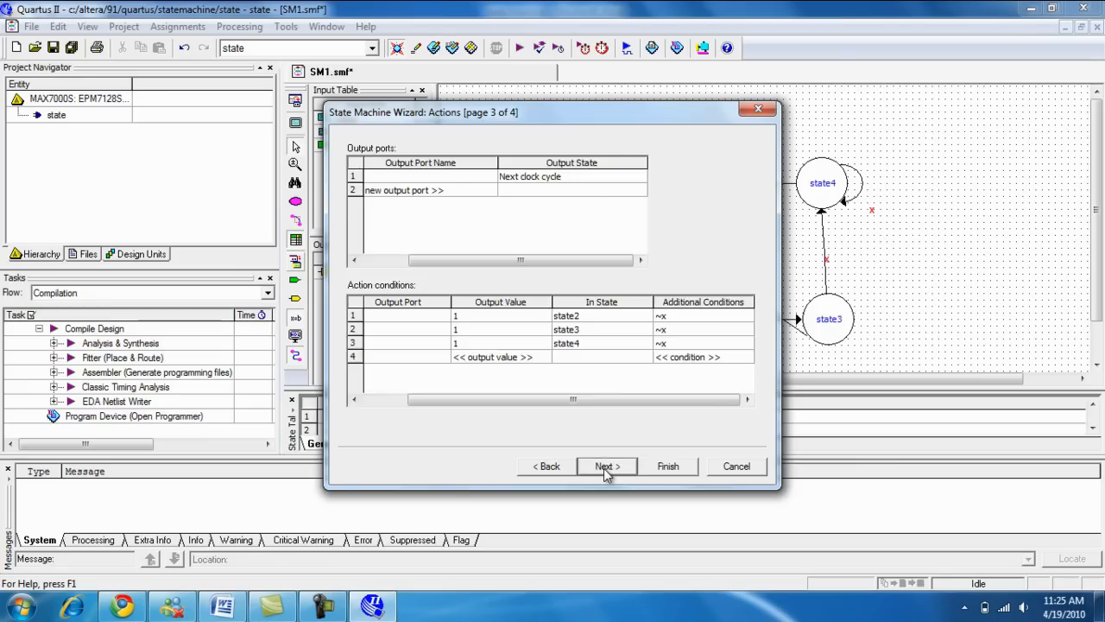
# - Finish the wizard to build the diagram and save it as state.smf
pyautogui.click(607, 466)
pyautogui.click(665, 466)
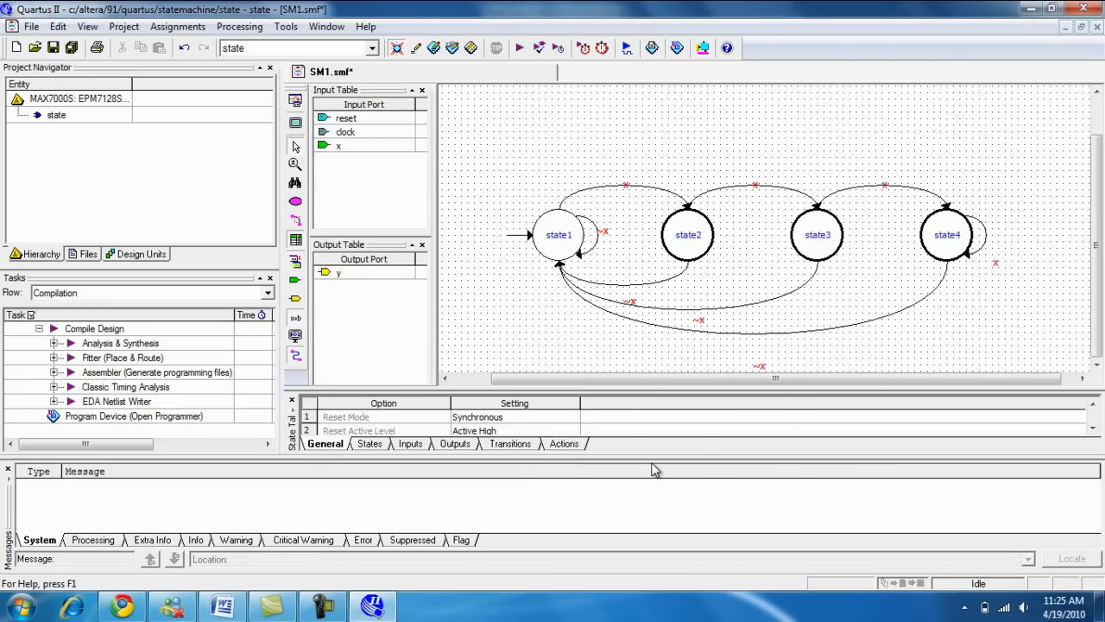
pyautogui.click(54, 47)
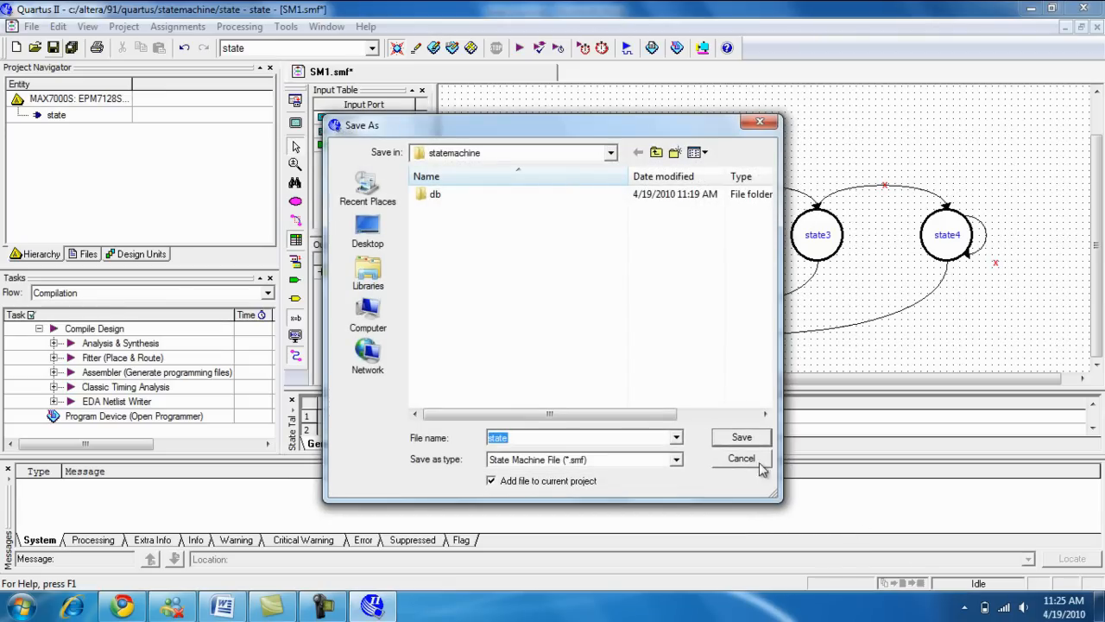
pyautogui.click(741, 438)
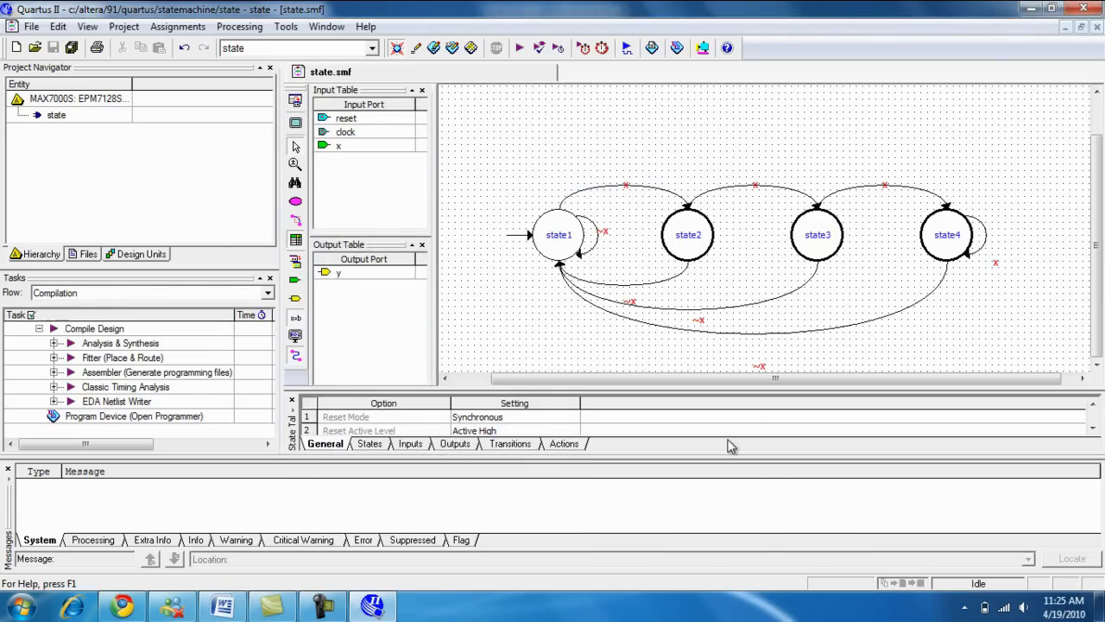
# - After a failed compile, generate state.vhd as VHDL from the state machine and recompile successfully
pyautogui.click(518, 48)
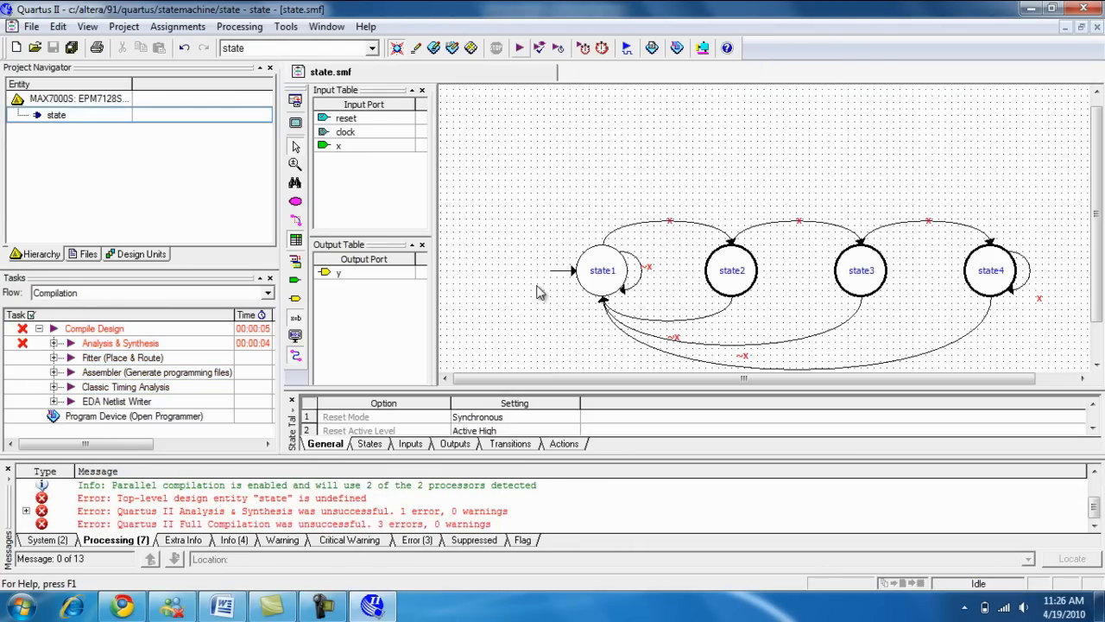
pyautogui.click(296, 336)
pyautogui.click(475, 303)
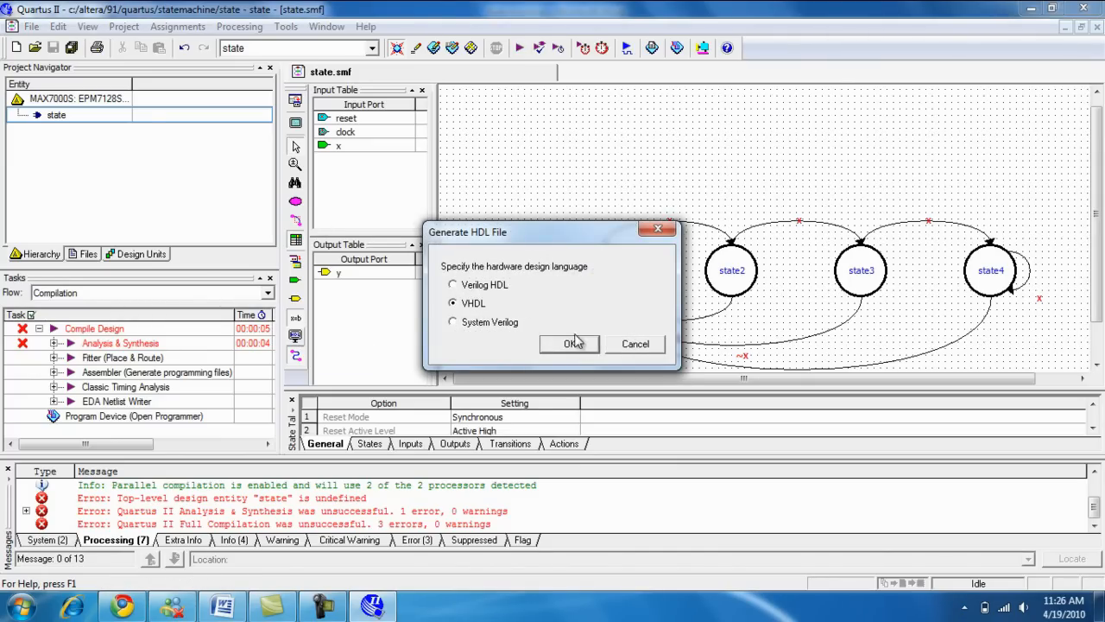
pyautogui.click(570, 344)
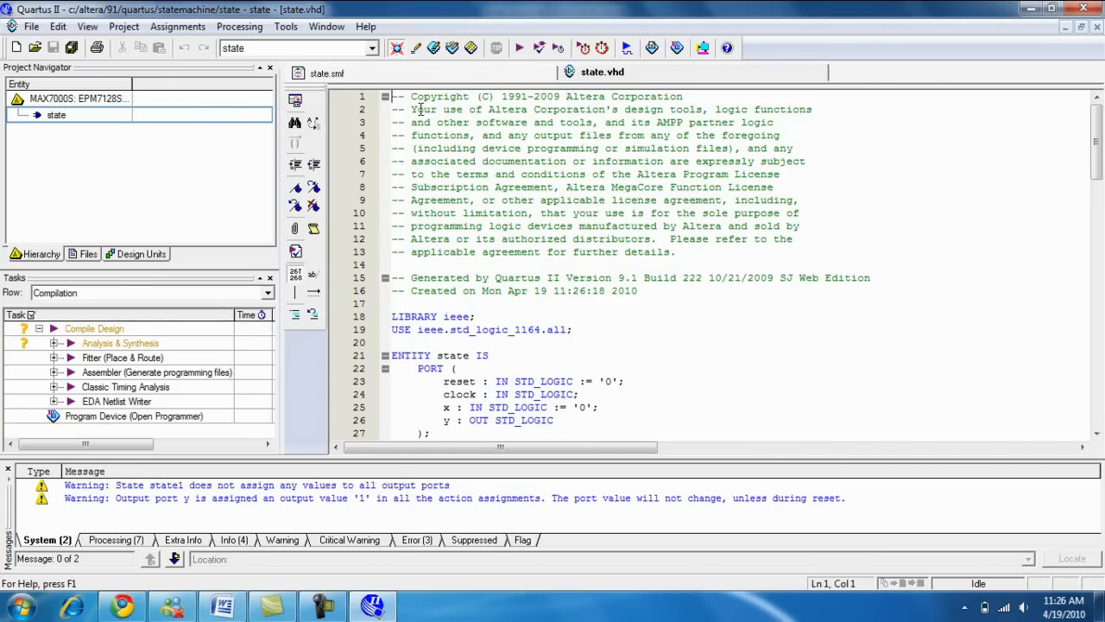
pyautogui.click(518, 48)
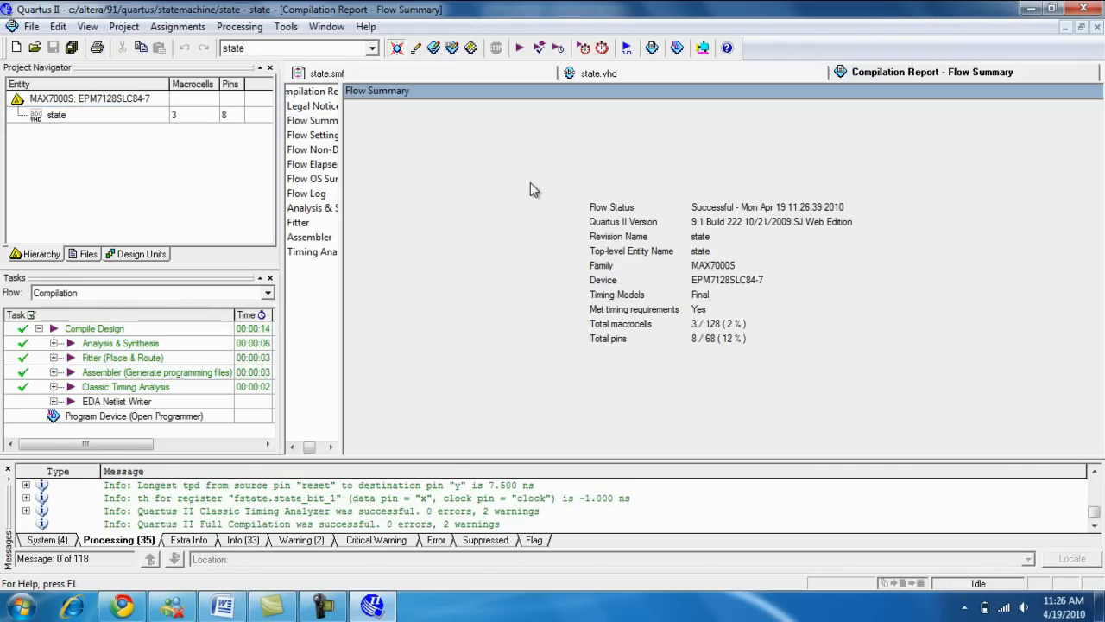
# - Create a new Vector Waveform File, Waveform1.vwf
pyautogui.click(31, 26)
pyautogui.click(47, 45)
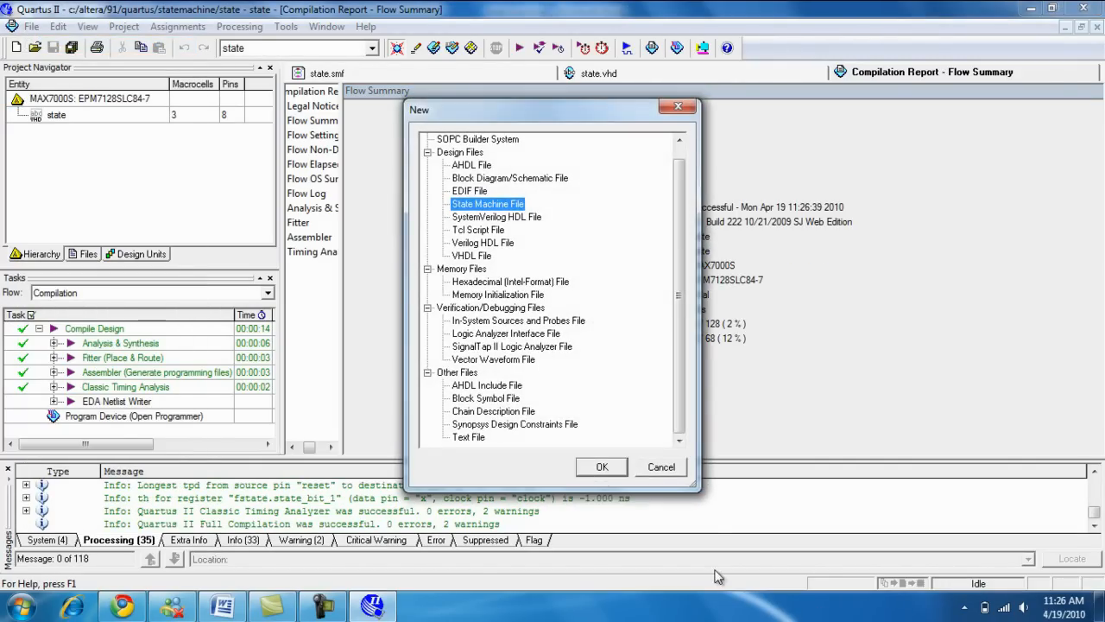
pyautogui.click(493, 359)
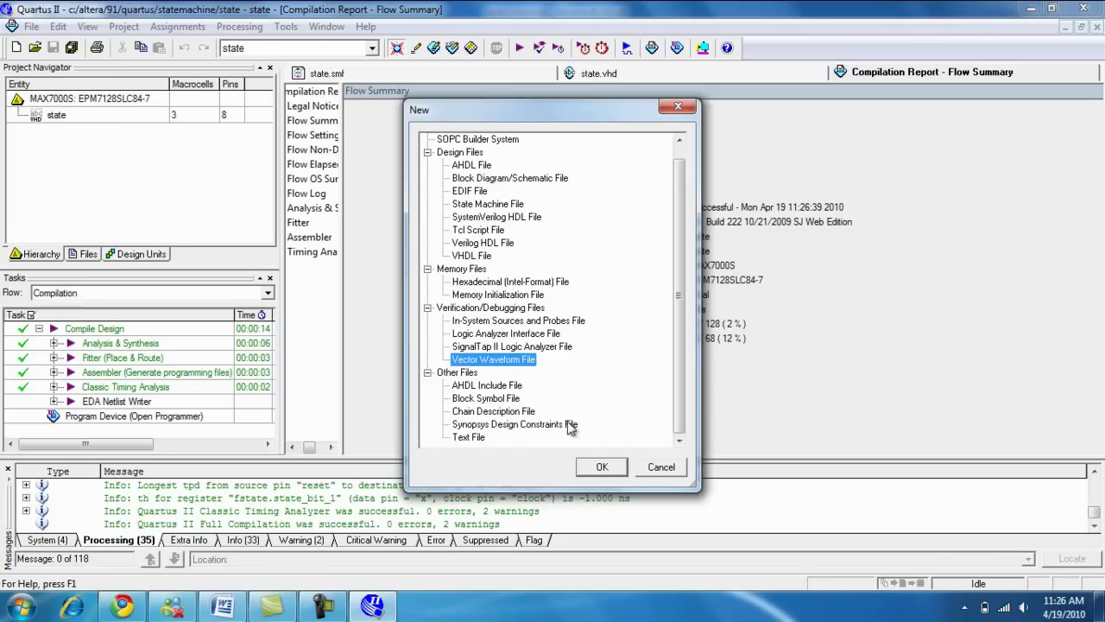
pyautogui.click(602, 466)
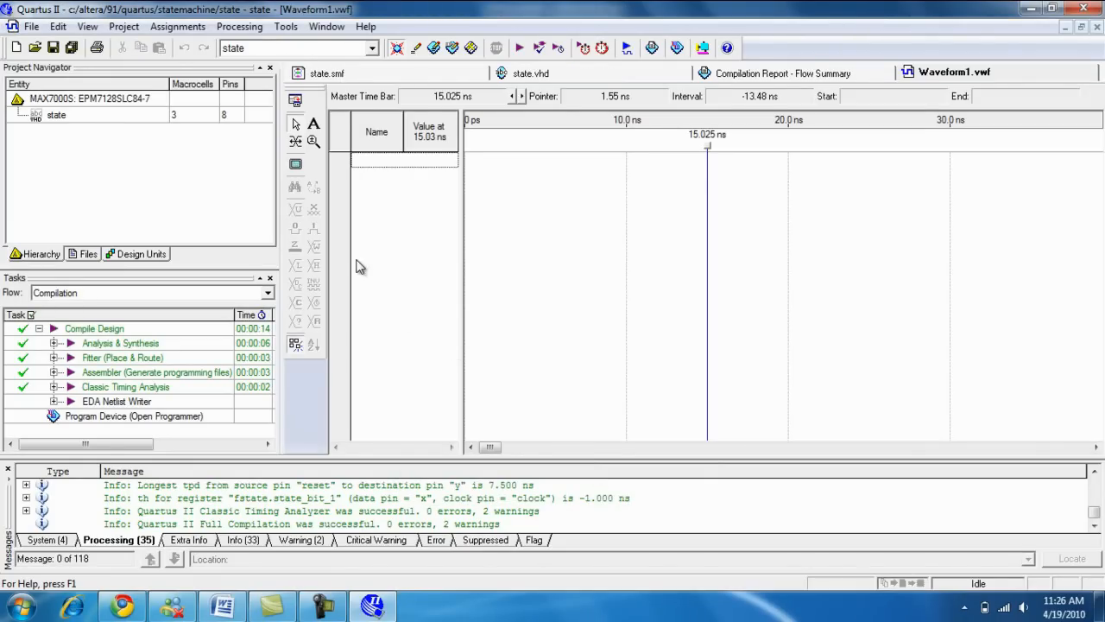
# - Set the waveform grid size unit to us
pyautogui.click(56, 26)
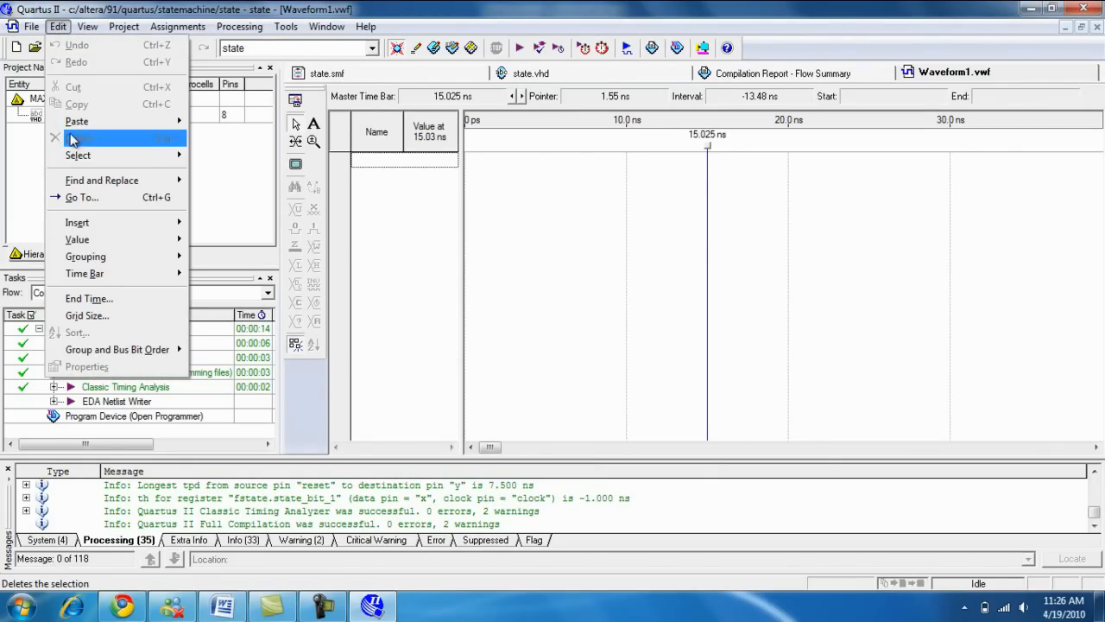
pyautogui.click(84, 316)
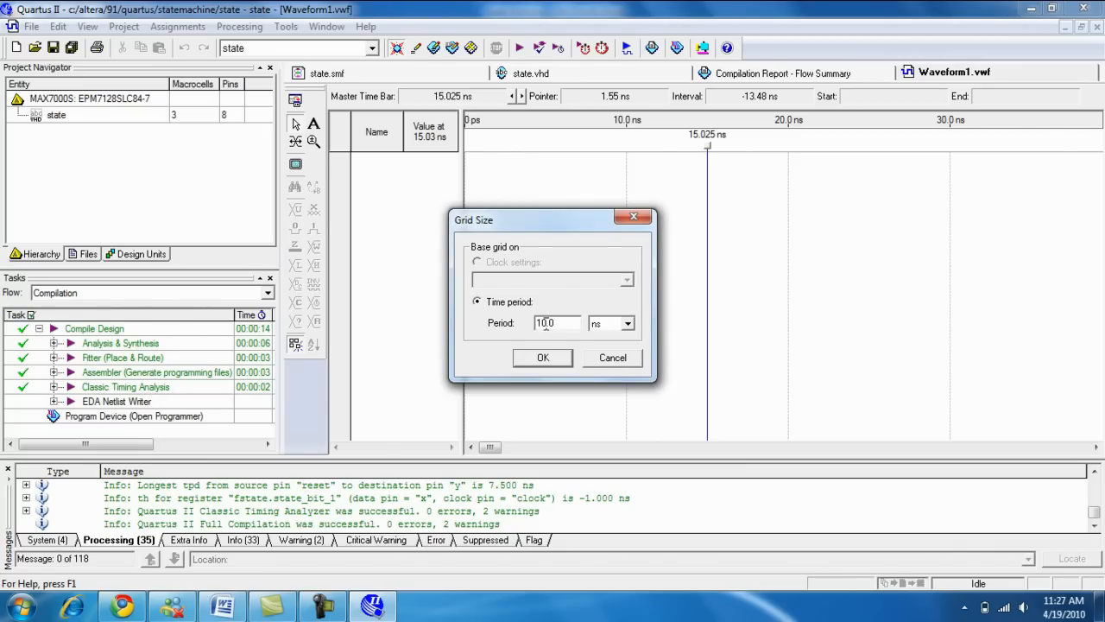
pyautogui.click(627, 324)
pyautogui.write('1')
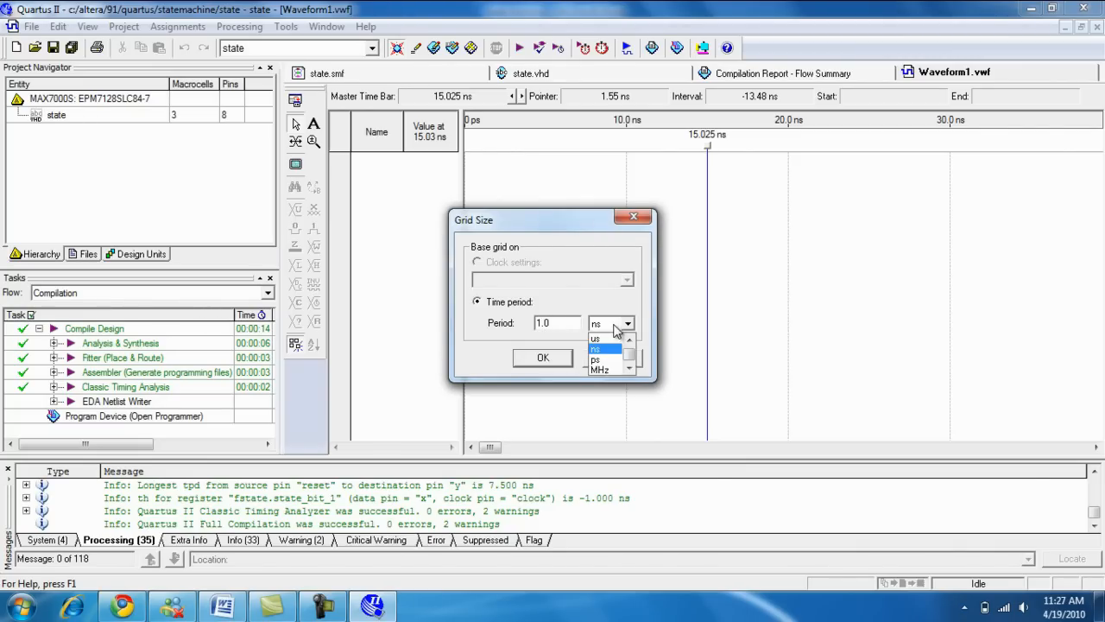
pyautogui.click(604, 346)
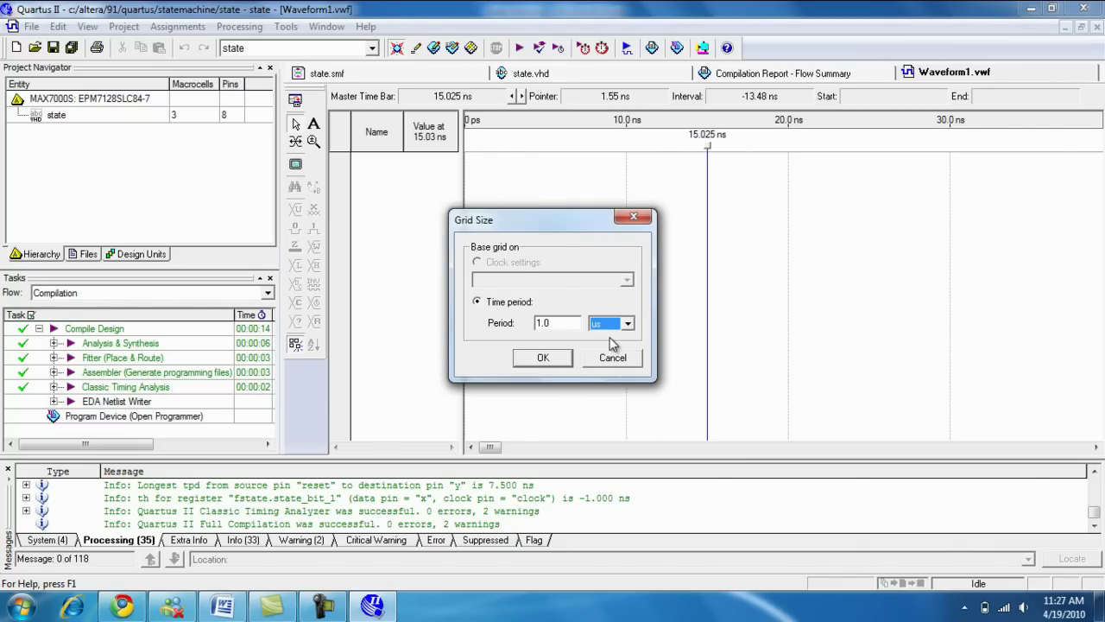
pyautogui.click(542, 358)
# - Set the simulation end time to 20 us and fit the whole timeline in the window
pyautogui.click(57, 26)
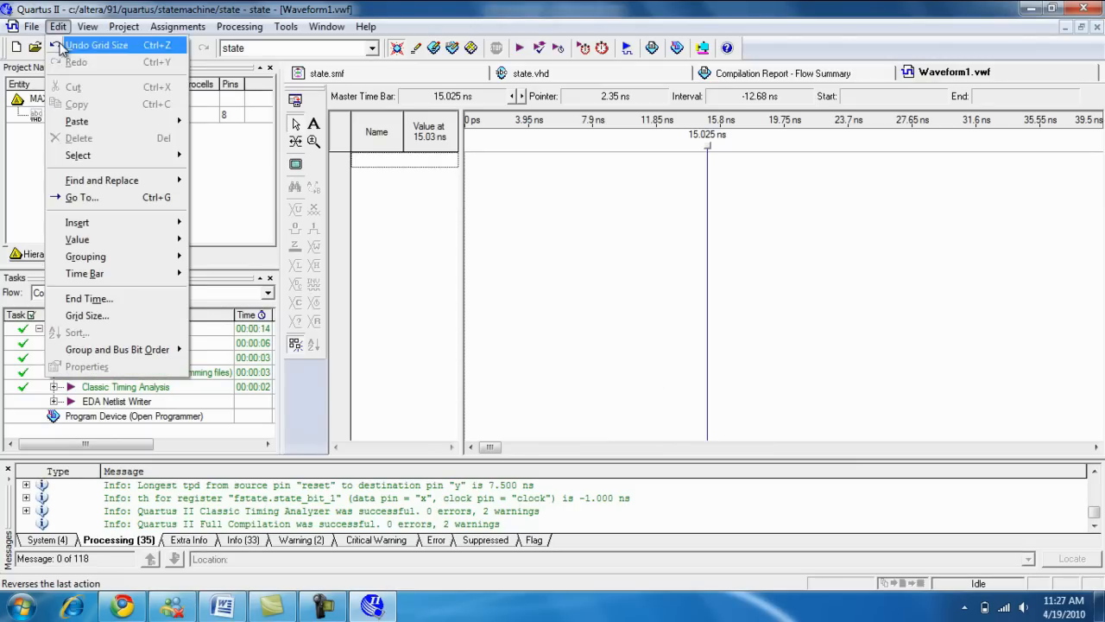
pyautogui.click(87, 299)
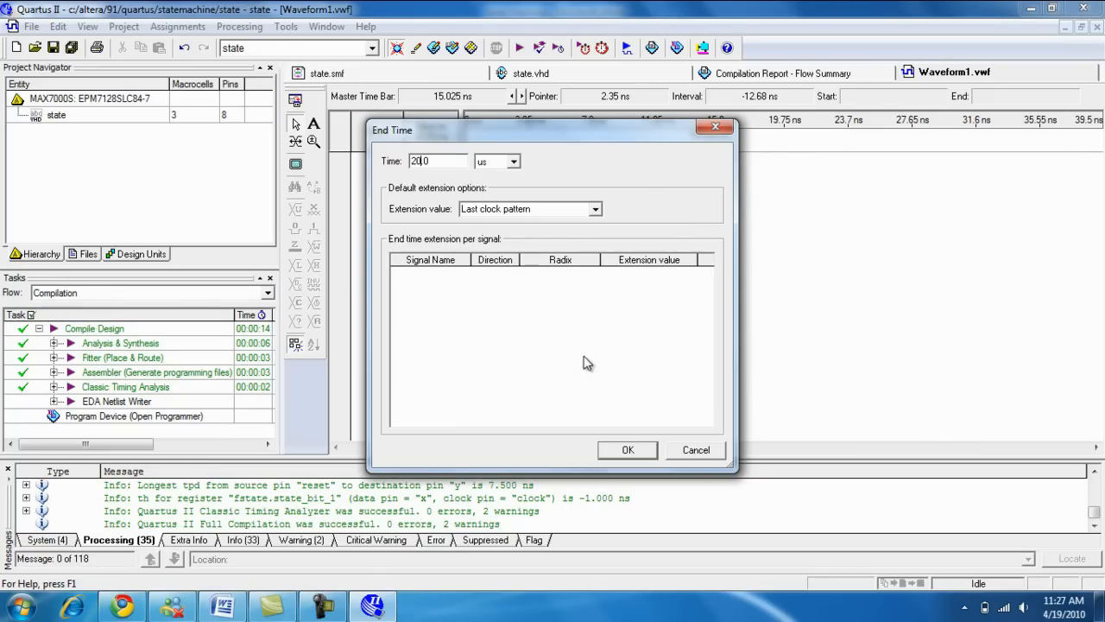
pyautogui.click(628, 450)
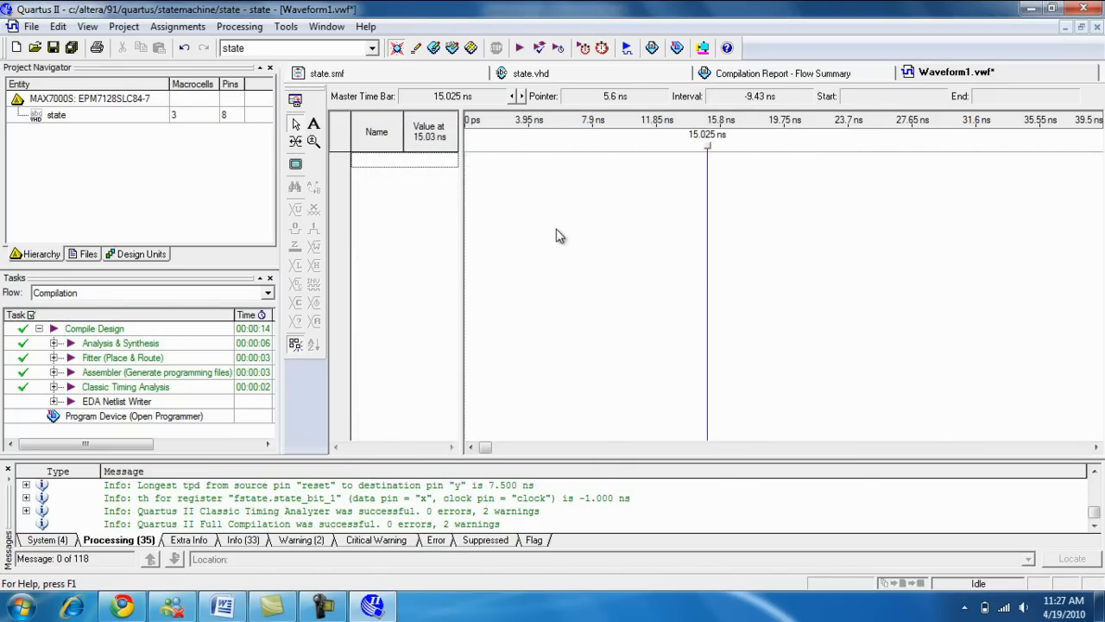
pyautogui.rightClick(563, 228)
pyautogui.moveTo(682, 389)
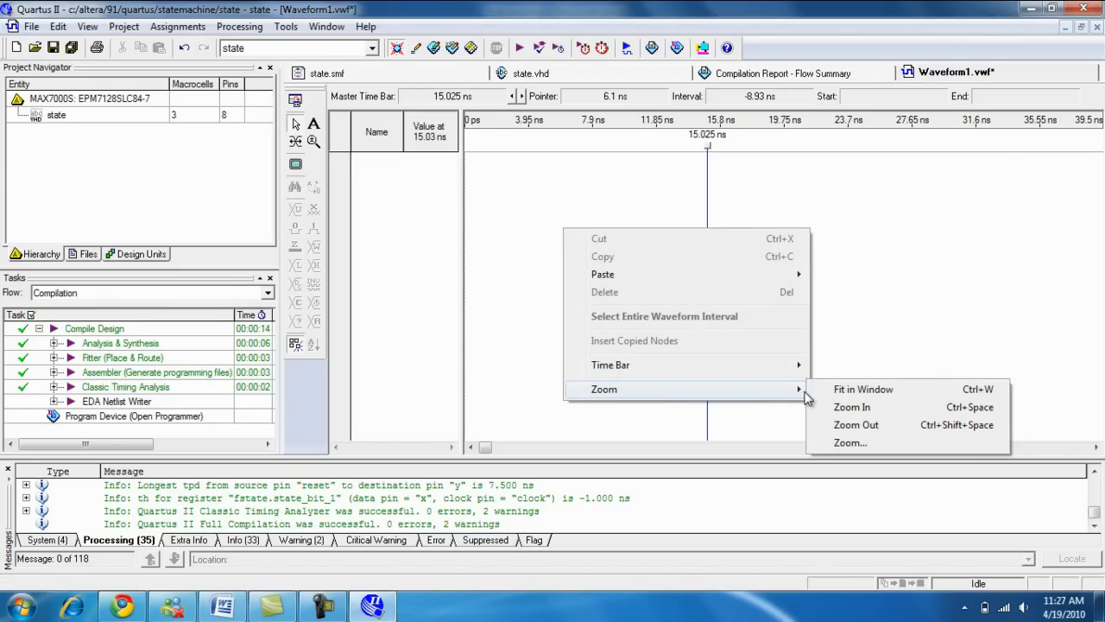
pyautogui.click(863, 390)
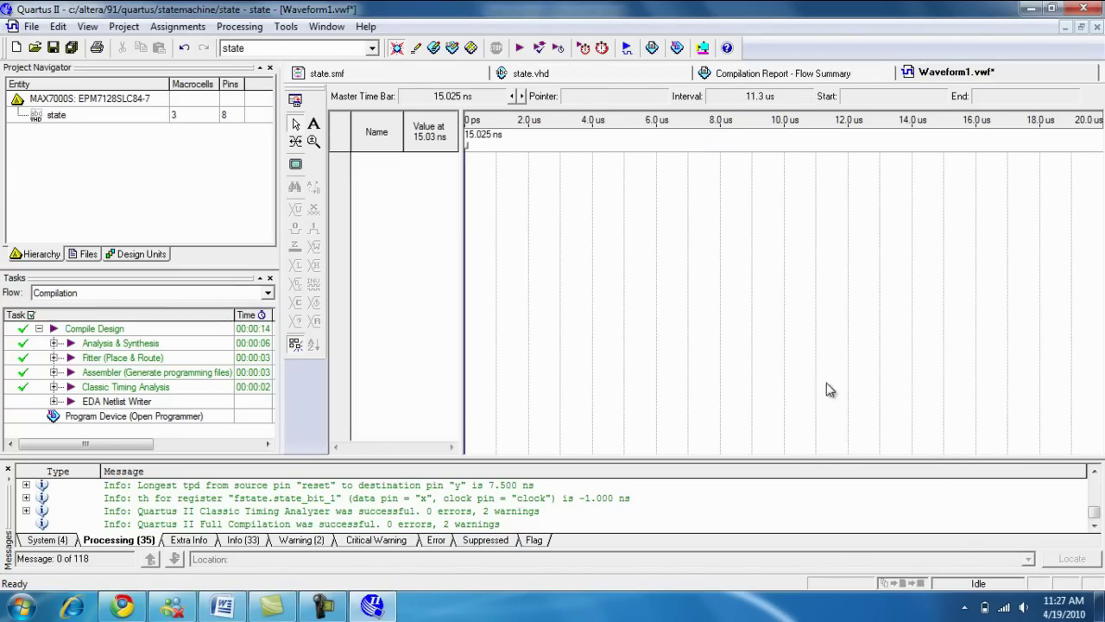
# - Insert the clock, reset, x and y pins into the waveform via the Node Finder
pyautogui.doubleClick(409, 227)
pyautogui.click(658, 287)
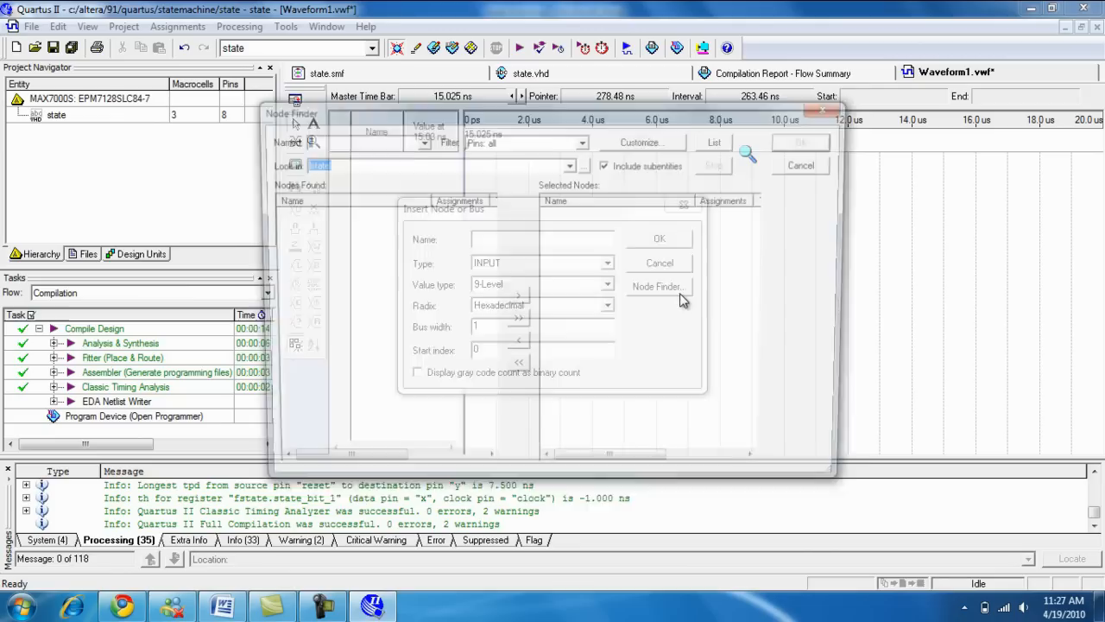
pyautogui.click(721, 141)
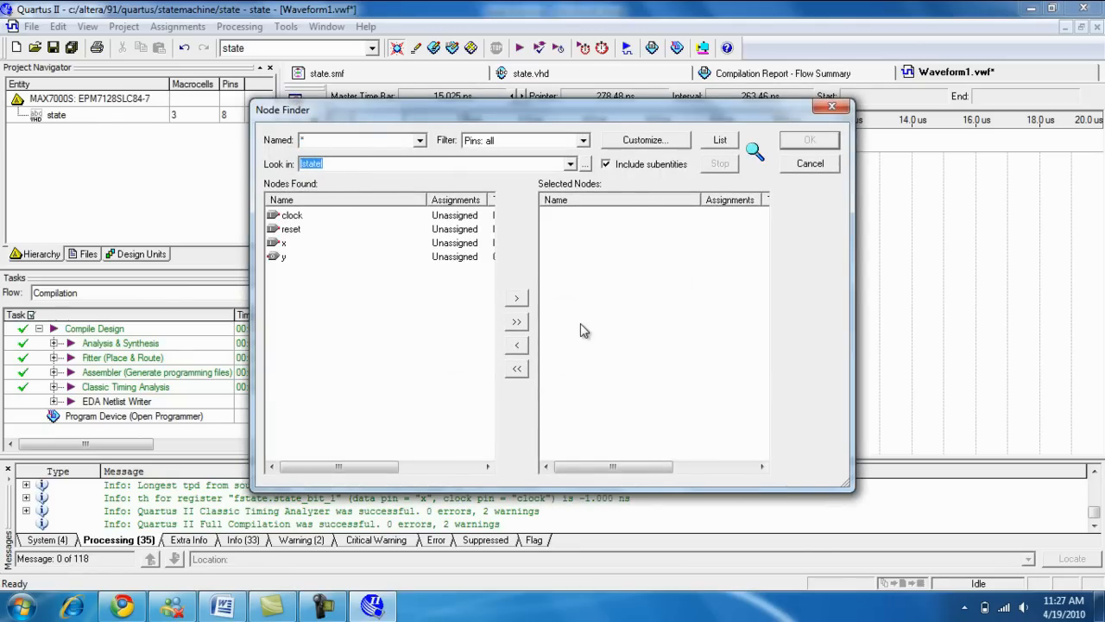
pyautogui.click(517, 322)
pyautogui.click(810, 140)
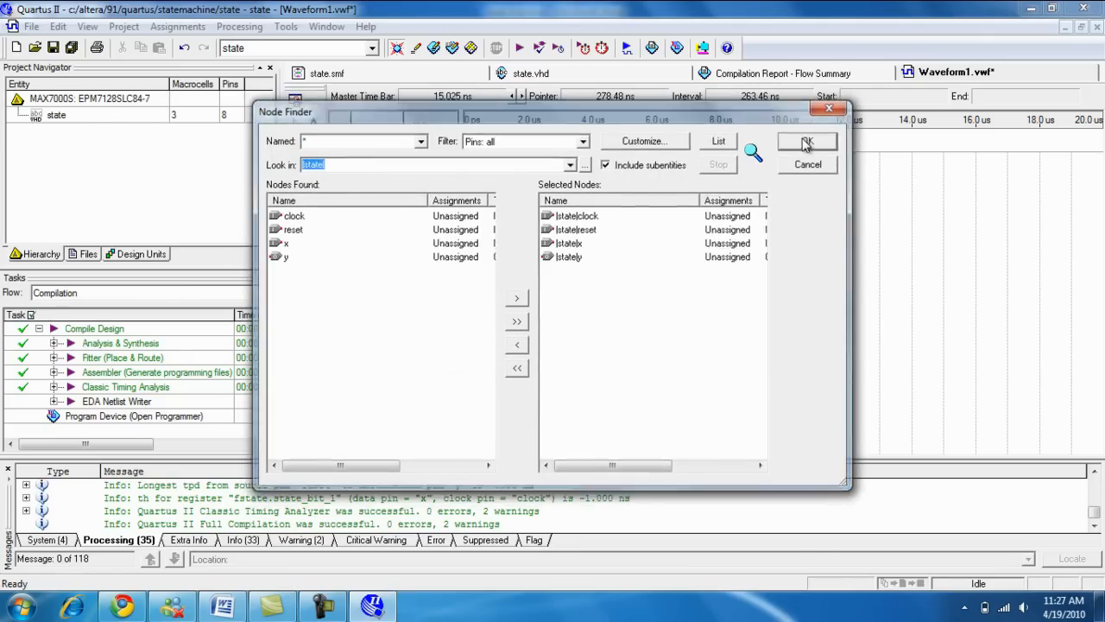
pyautogui.click(658, 240)
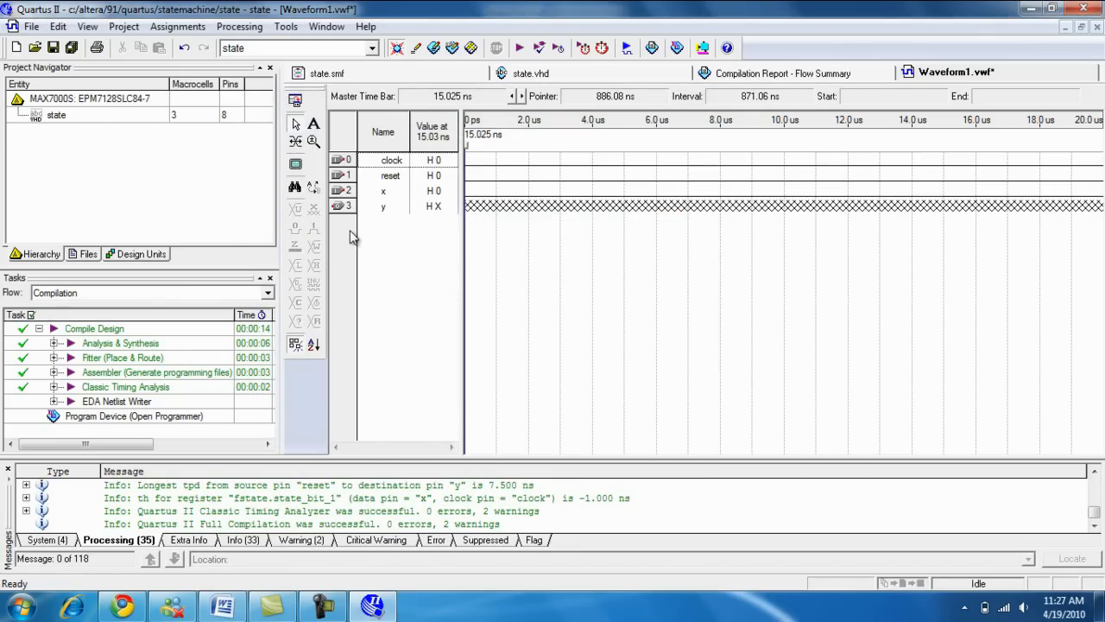
# - Drive clock as a Count Value square wave and hold reset high for the first 2 us
pyautogui.click(339, 161)
pyautogui.click(297, 304)
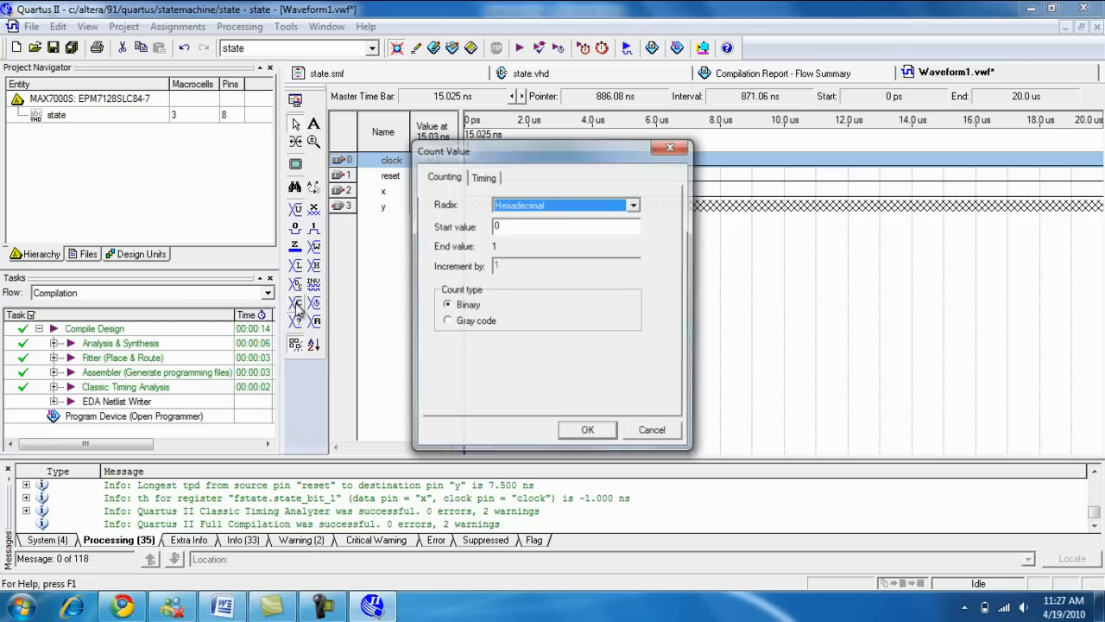
pyautogui.click(587, 430)
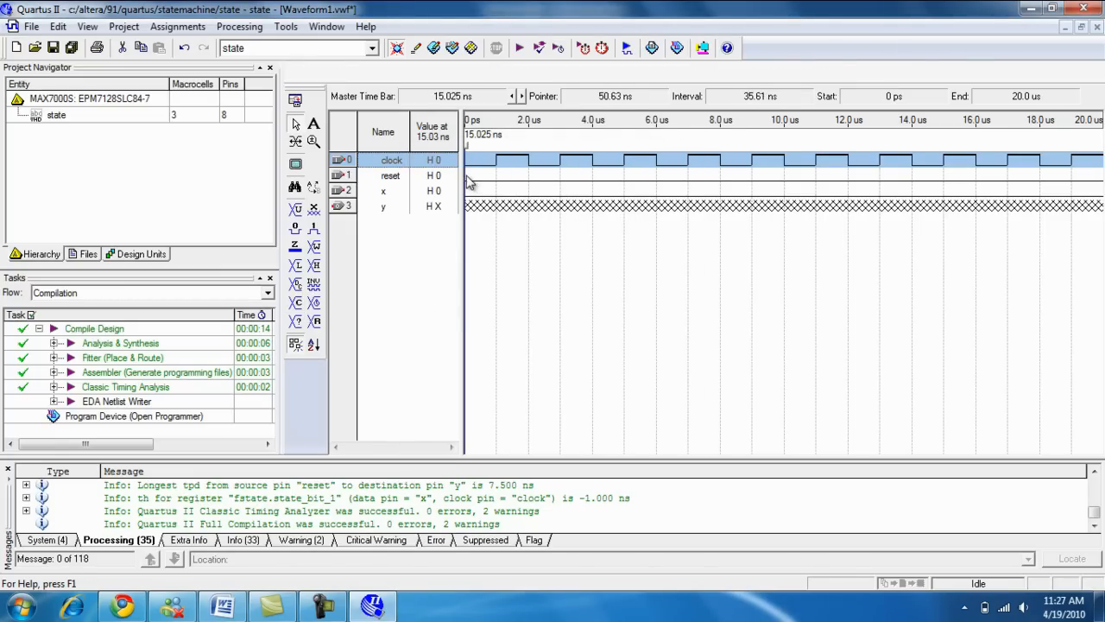
pyautogui.moveTo(470, 182); pyautogui.dragTo(527, 177)
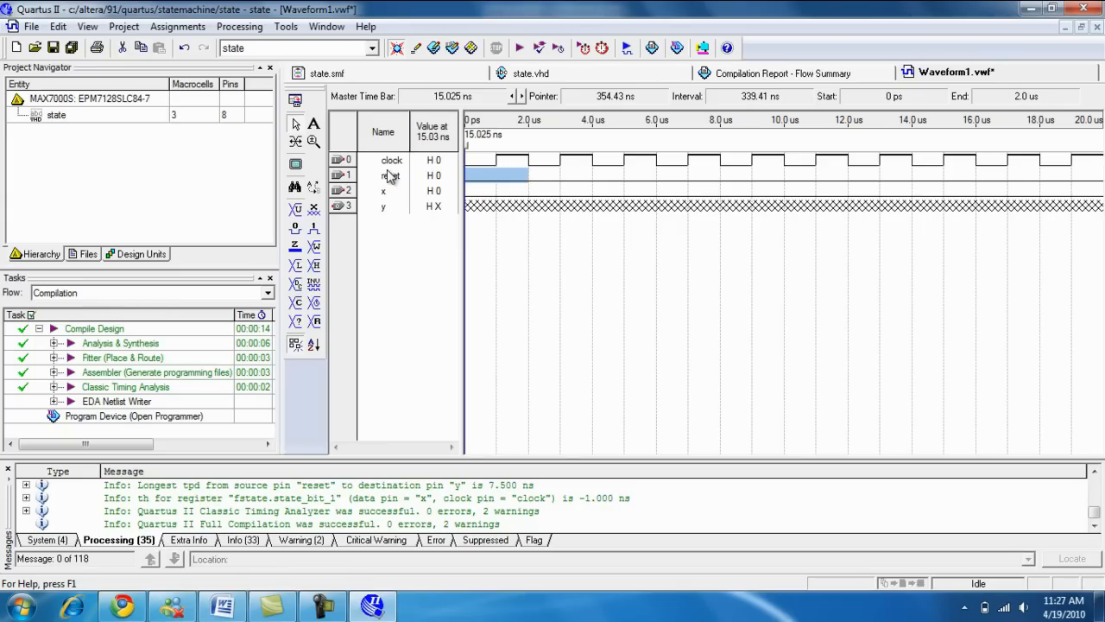
pyautogui.click(314, 226)
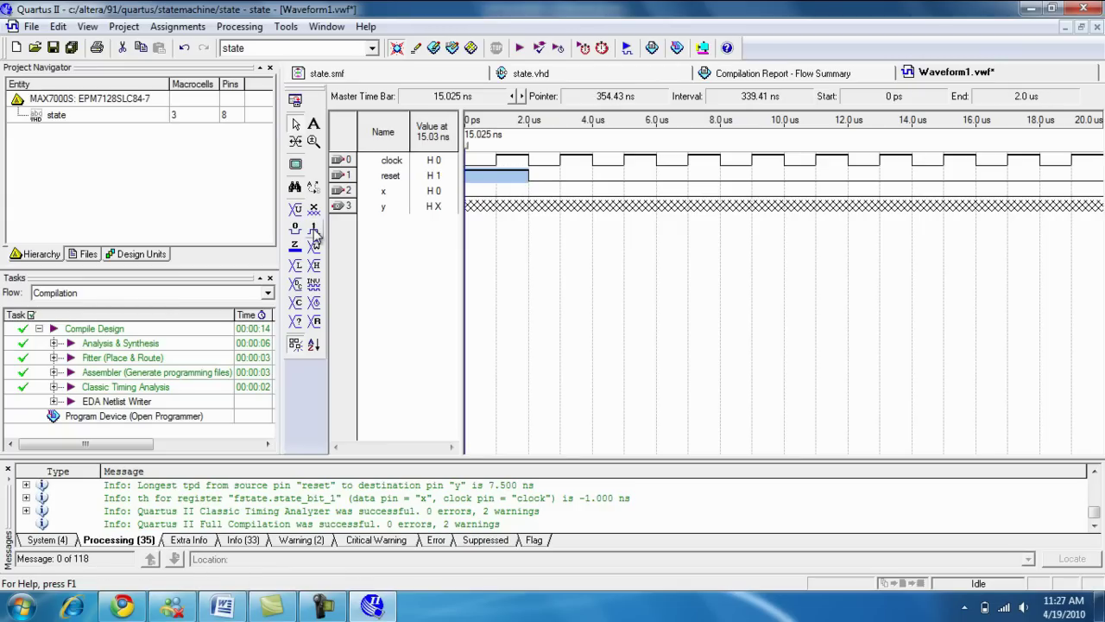
pyautogui.click(389, 238)
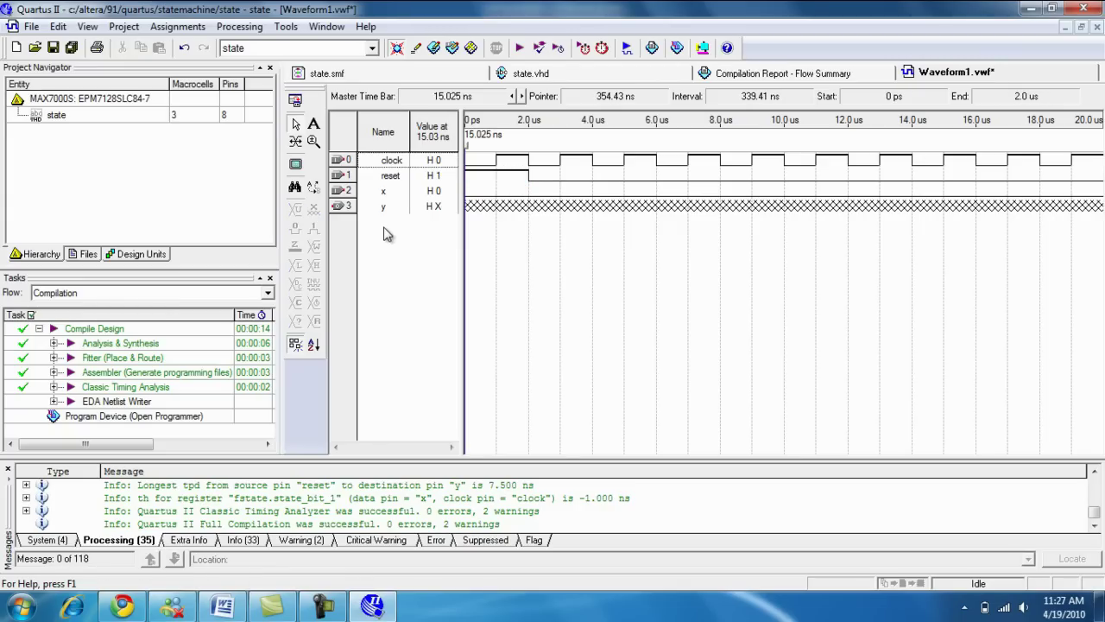
# - Apply a Count Value pattern to x that toggles every 3.0 us
pyautogui.click(344, 191)
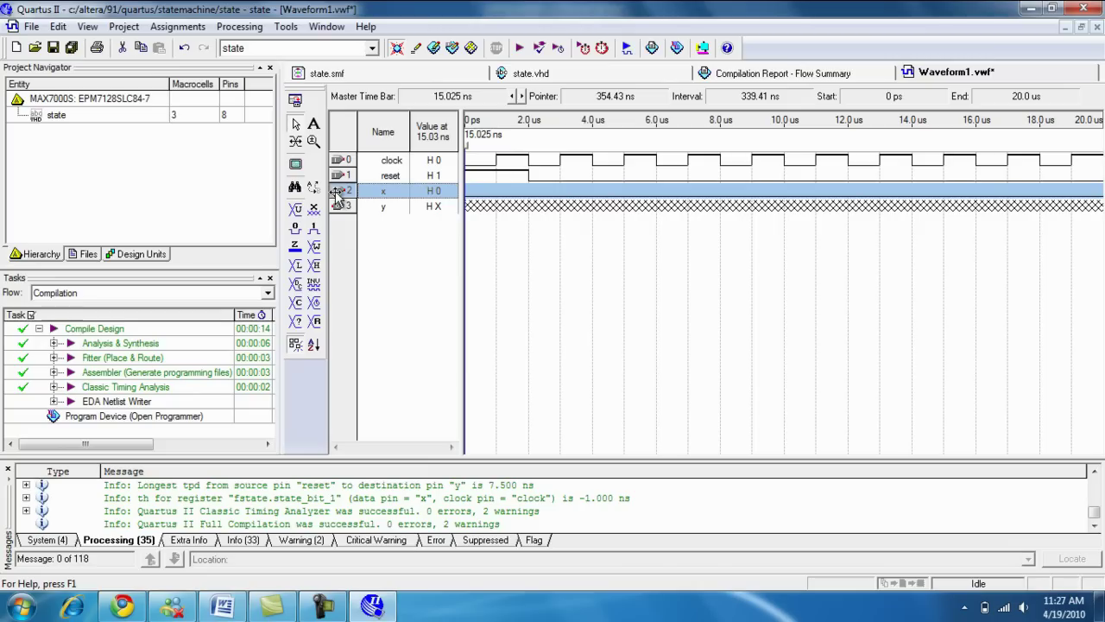
pyautogui.click(304, 319)
pyautogui.click(483, 176)
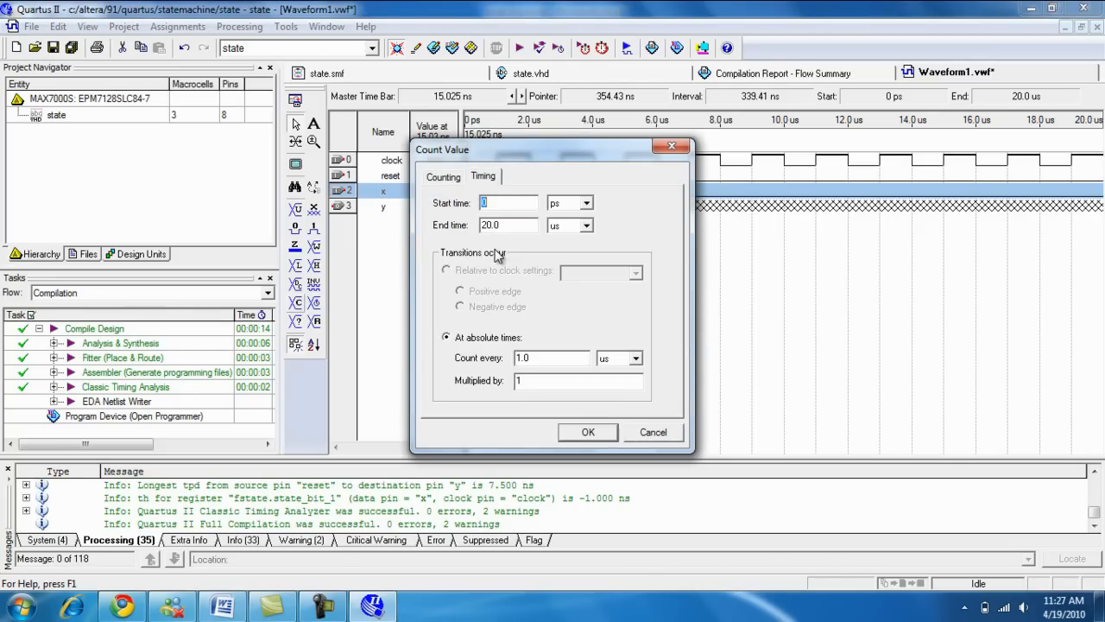
pyautogui.click(518, 358)
pyautogui.press('Delete')
pyautogui.write('3')
pyautogui.click(587, 432)
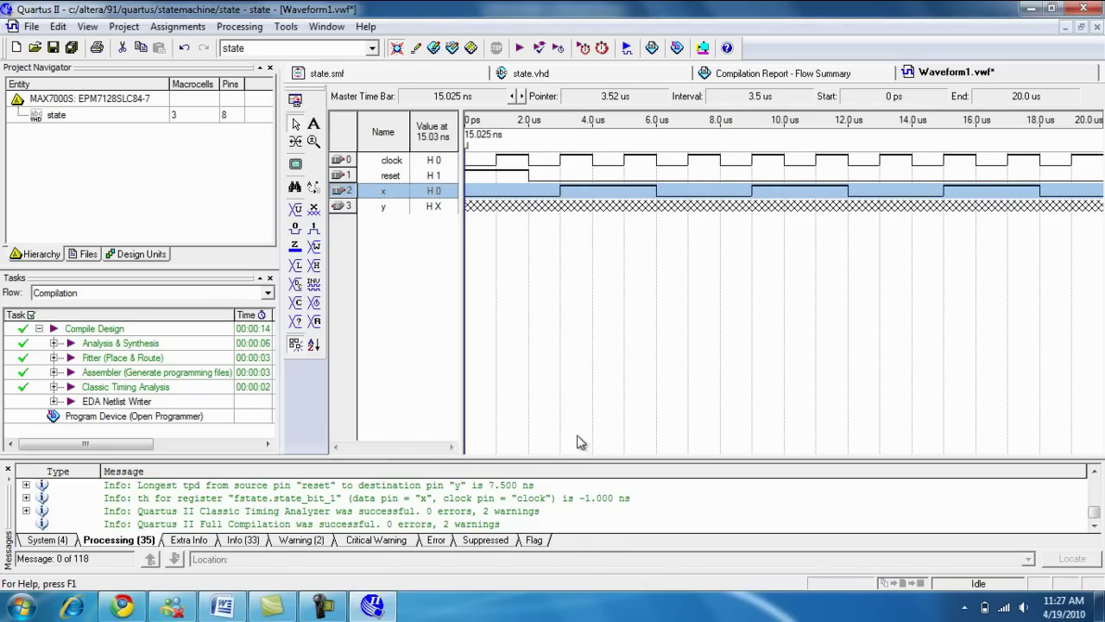
pyautogui.doubleClick(403, 289)
pyautogui.write('fstat')
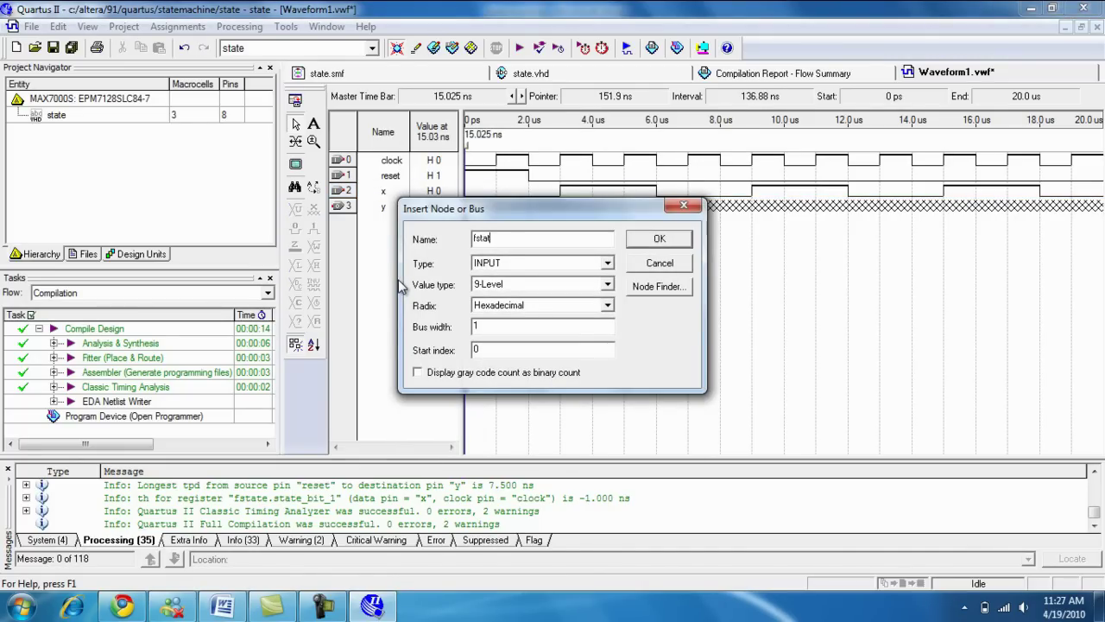
pyautogui.write('e')
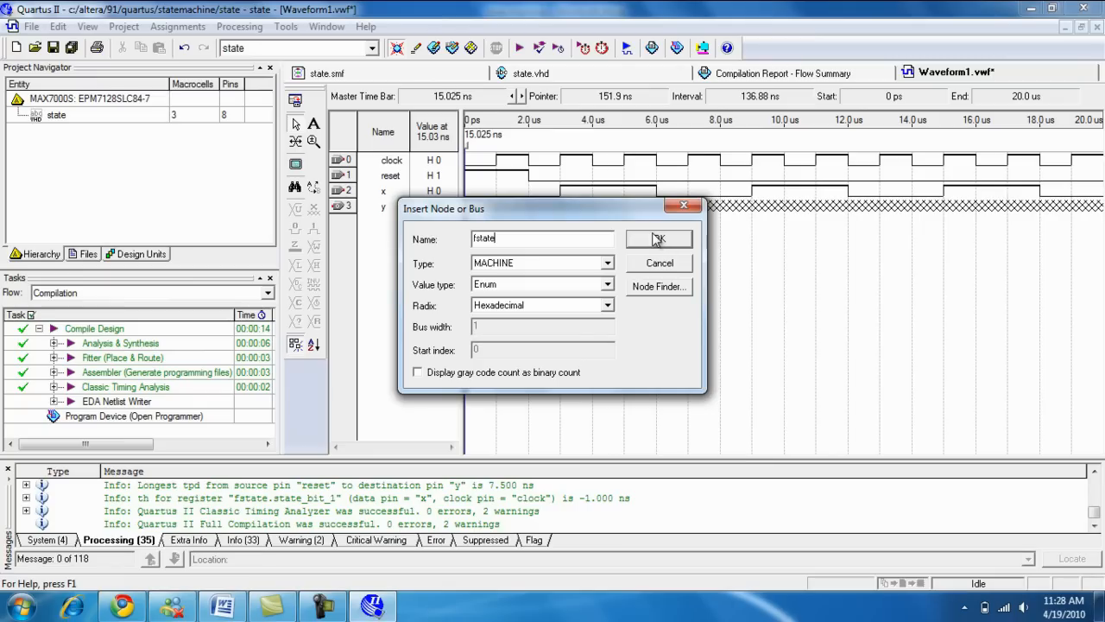
# - Add the fstate state-machine node to the waveform and save the file as state.vwf
pyautogui.click(659, 238)
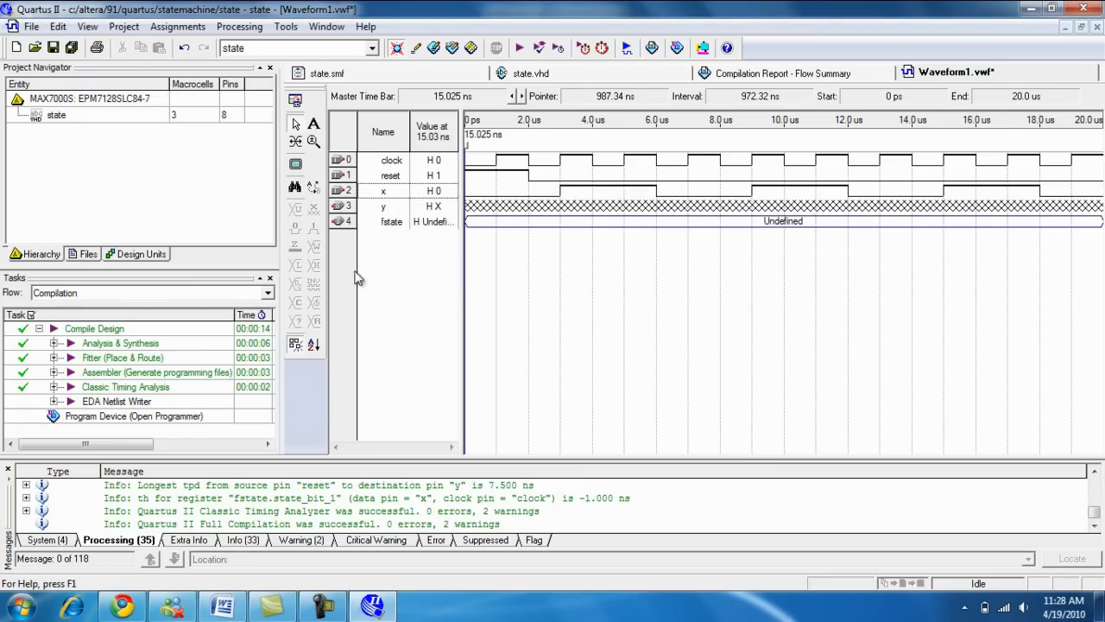
pyautogui.click(52, 48)
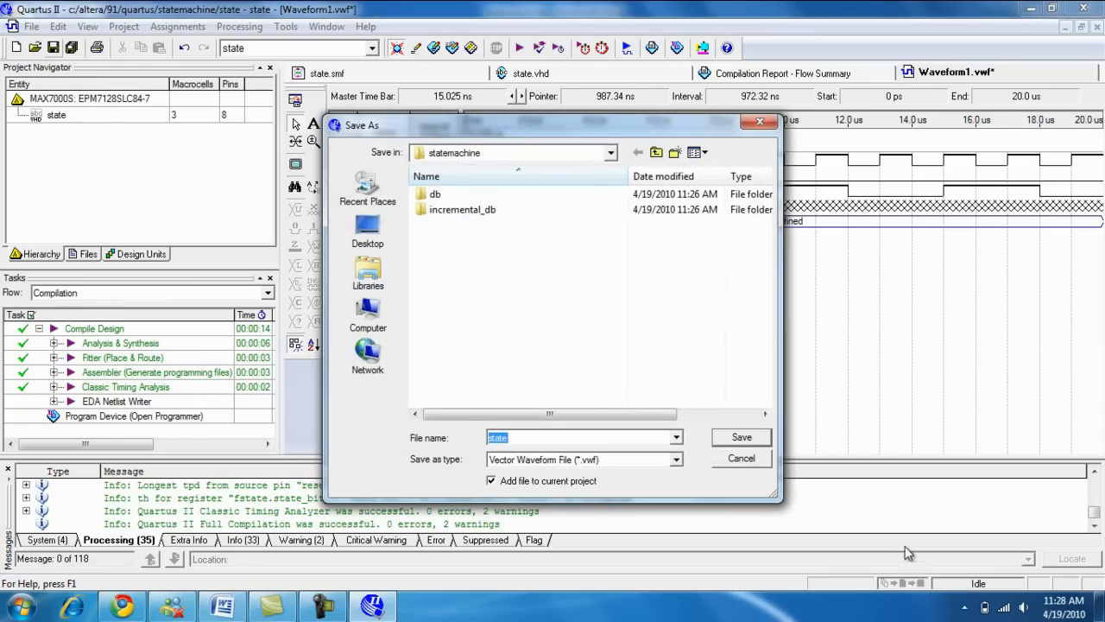
pyautogui.click(727, 424)
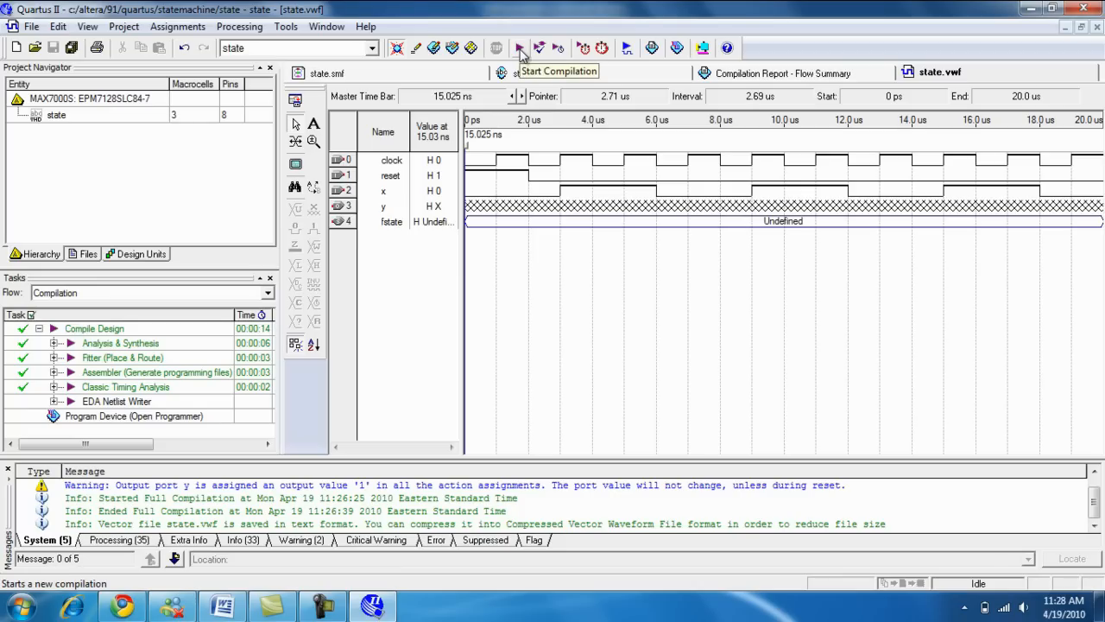
# - Compile, run the simulation, and fit the 0–20 us results showing fstate alternating state1/state2
pyautogui.click(521, 48)
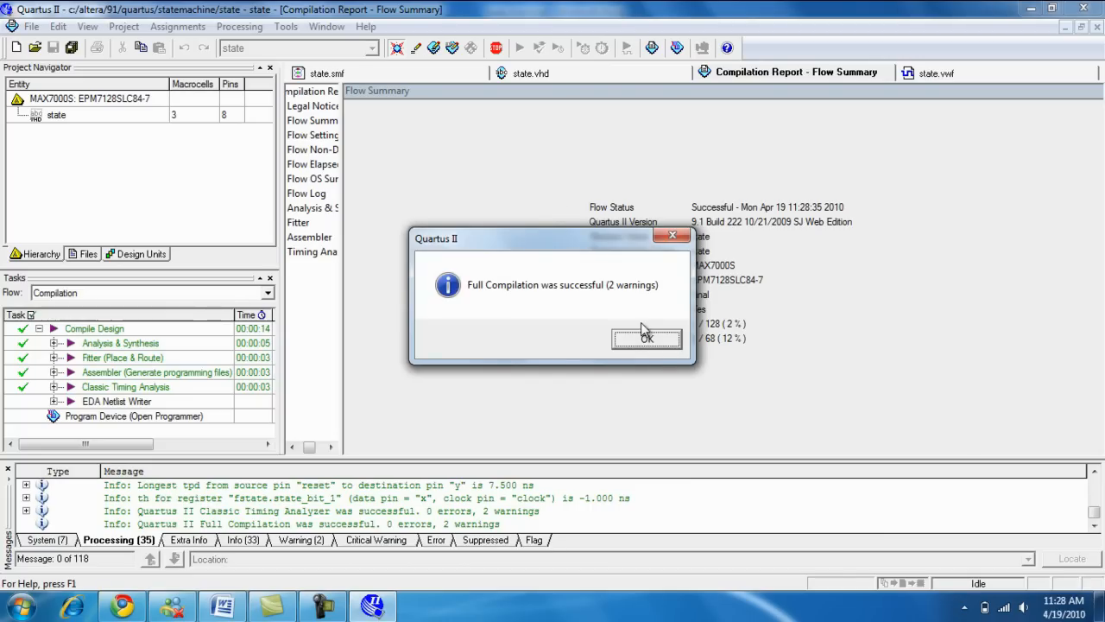
pyautogui.click(647, 339)
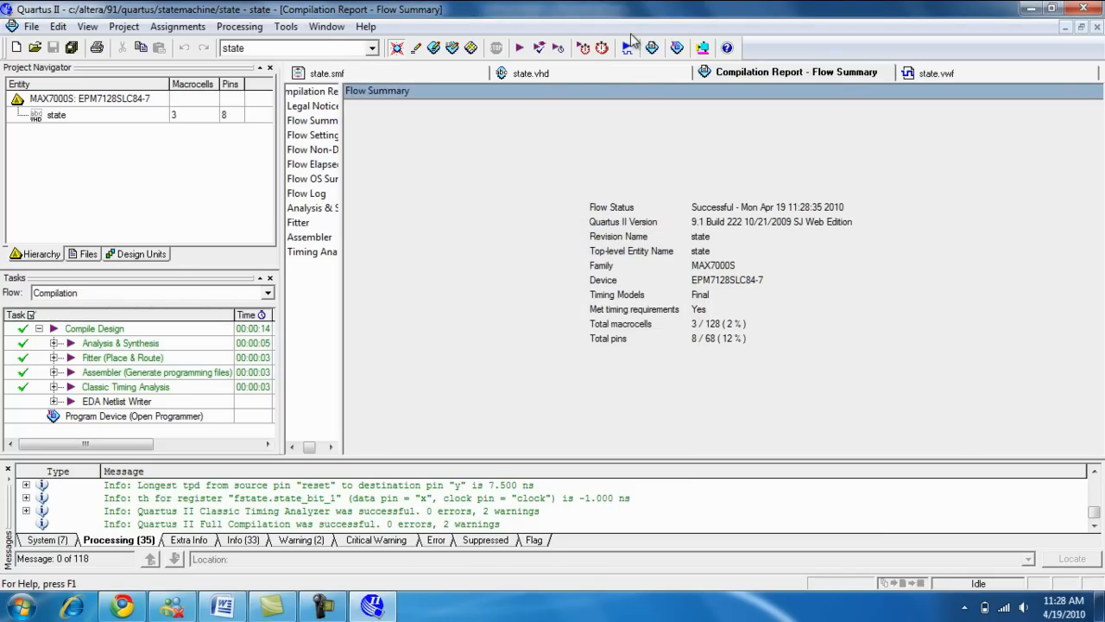
pyautogui.click(630, 49)
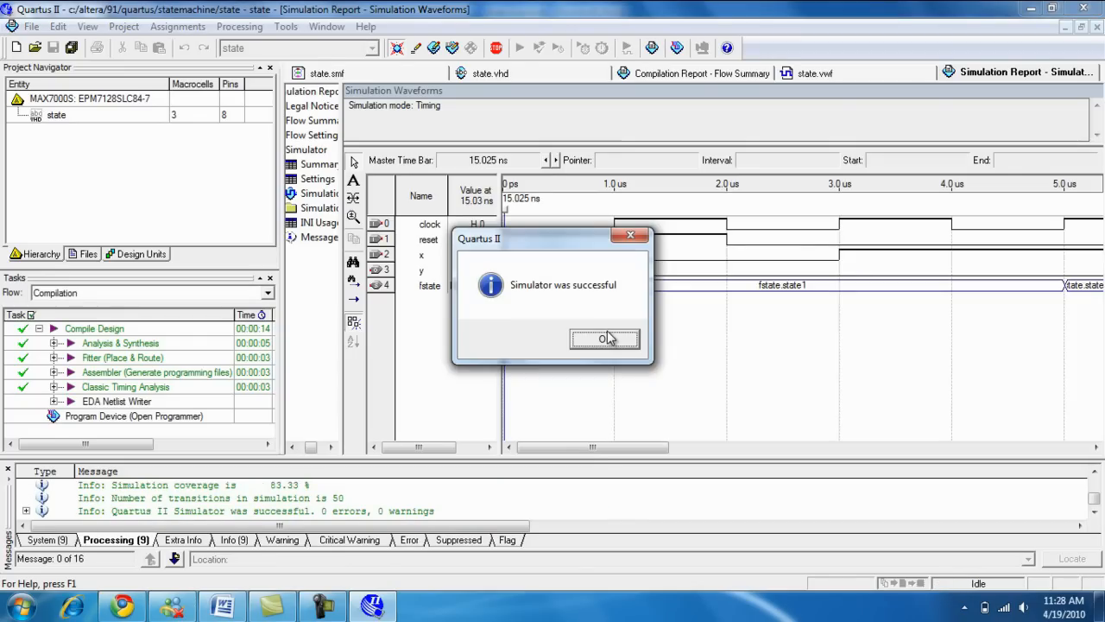
pyautogui.click(606, 338)
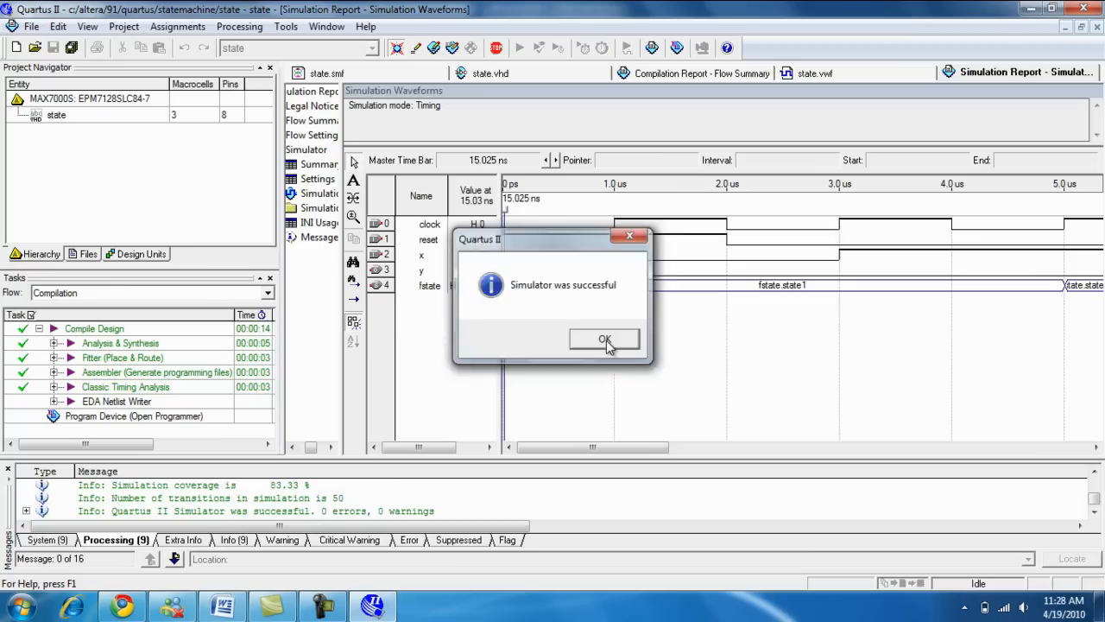
pyautogui.rightClick(665, 302)
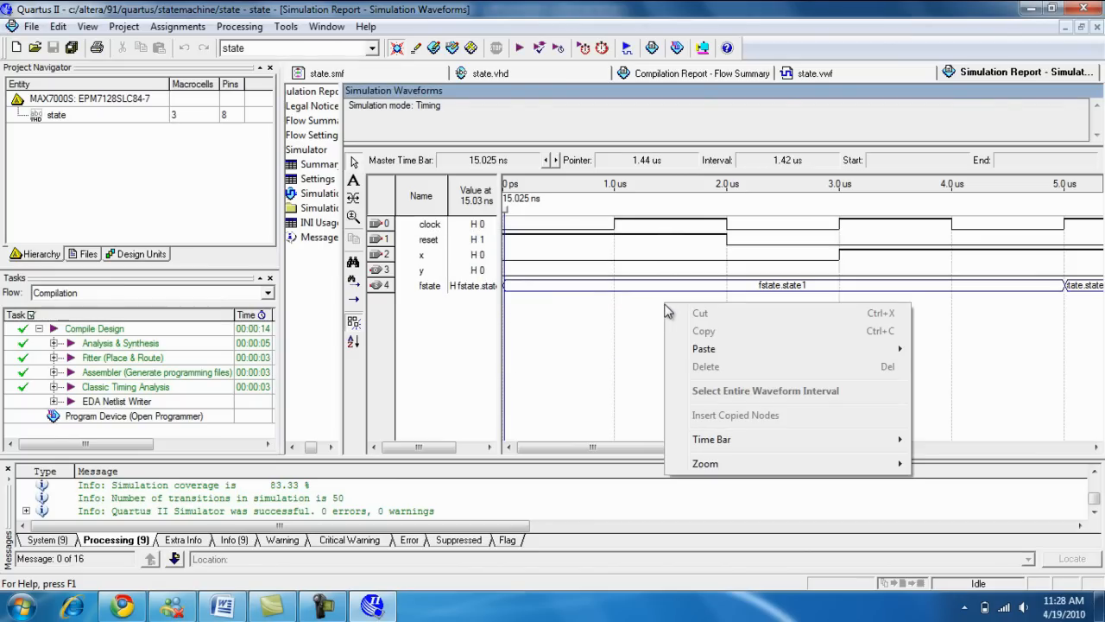
pyautogui.moveTo(705, 464)
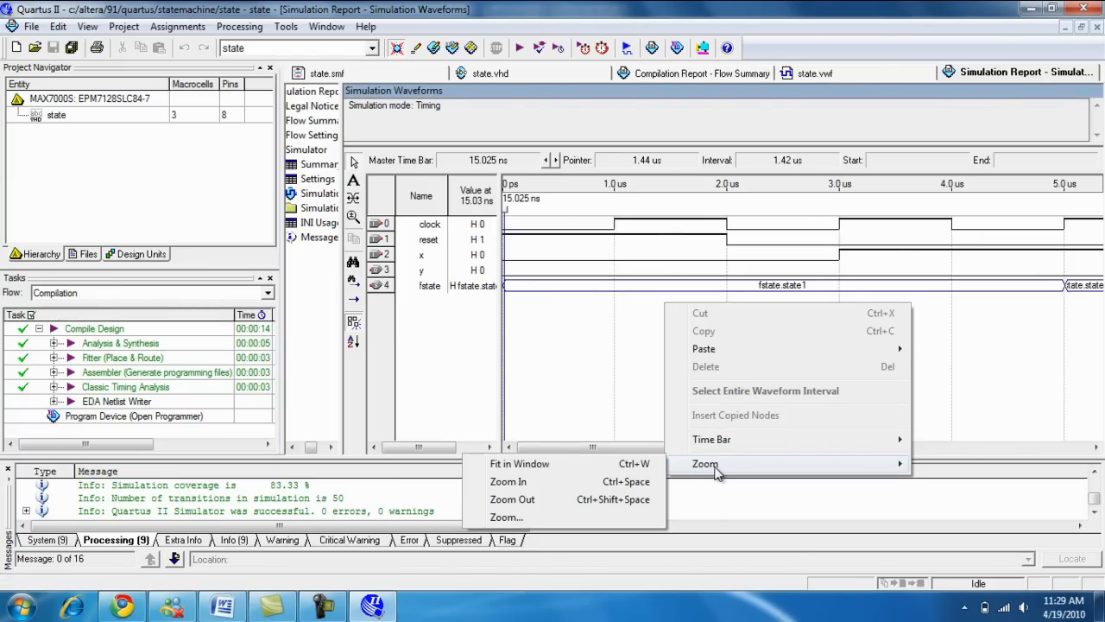
pyautogui.click(626, 466)
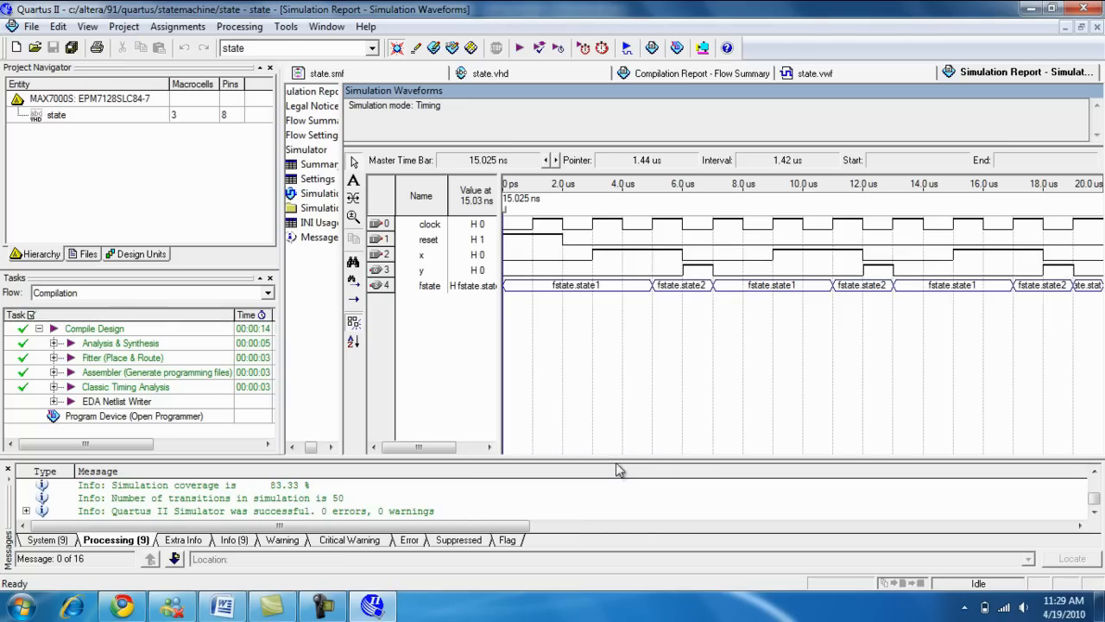